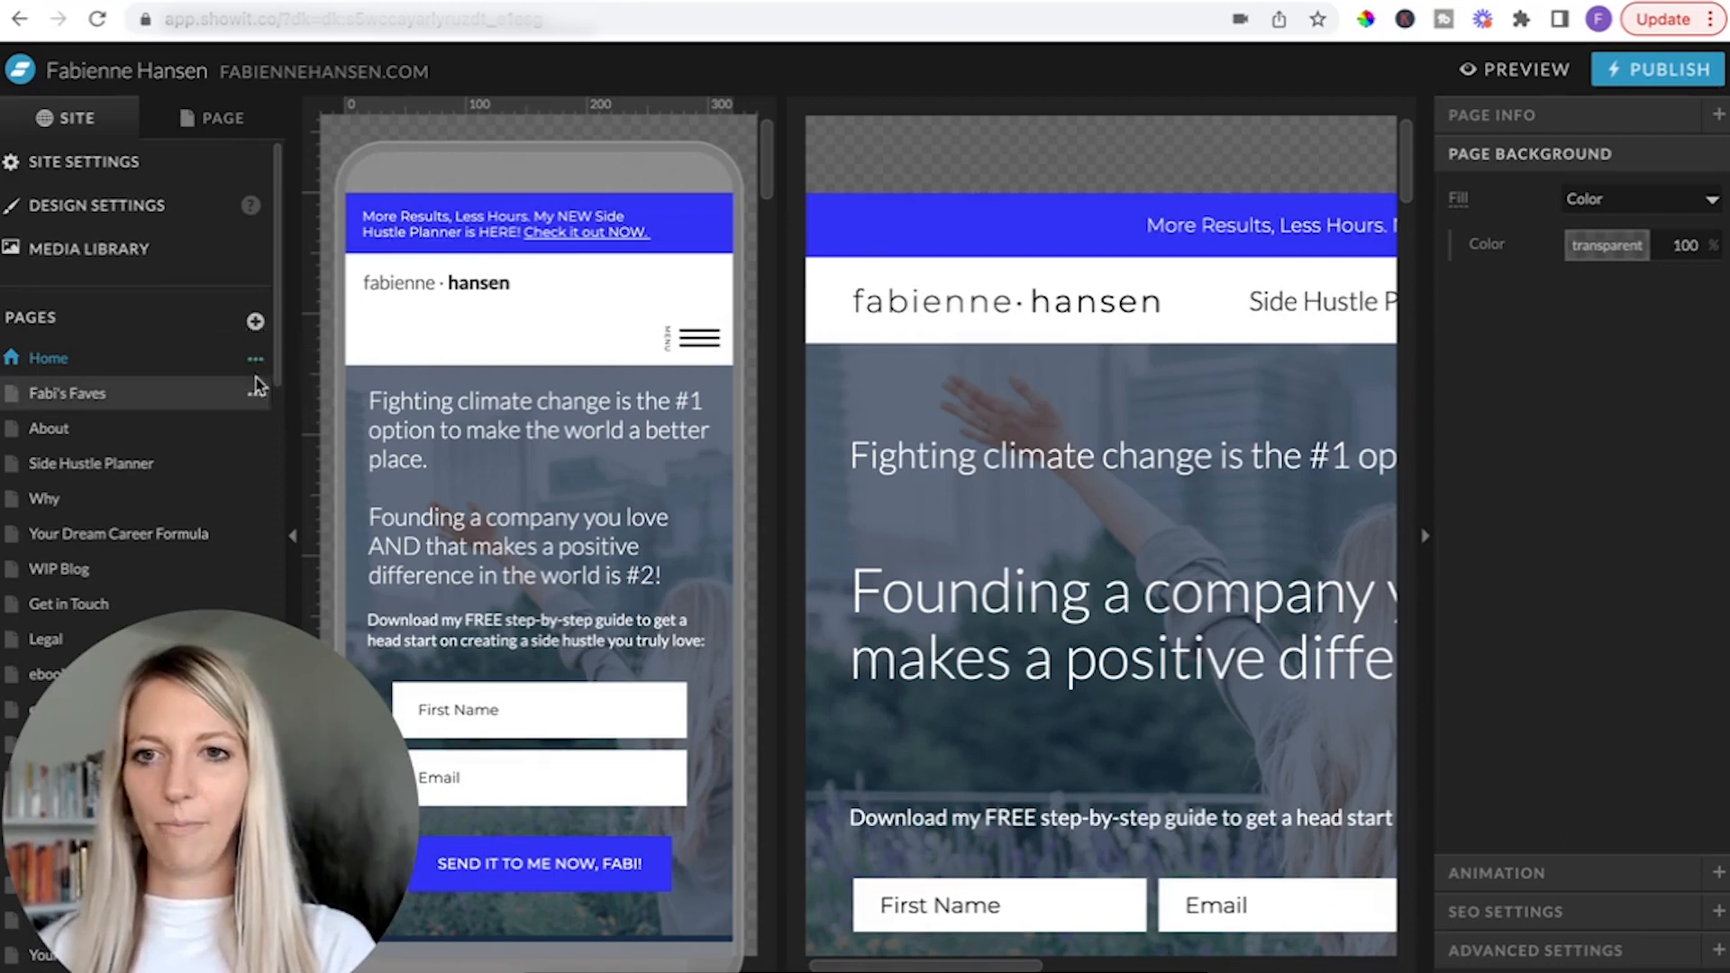
# Add a new blank page to the site and rename it "Homepage".
pyautogui.click(258, 388)
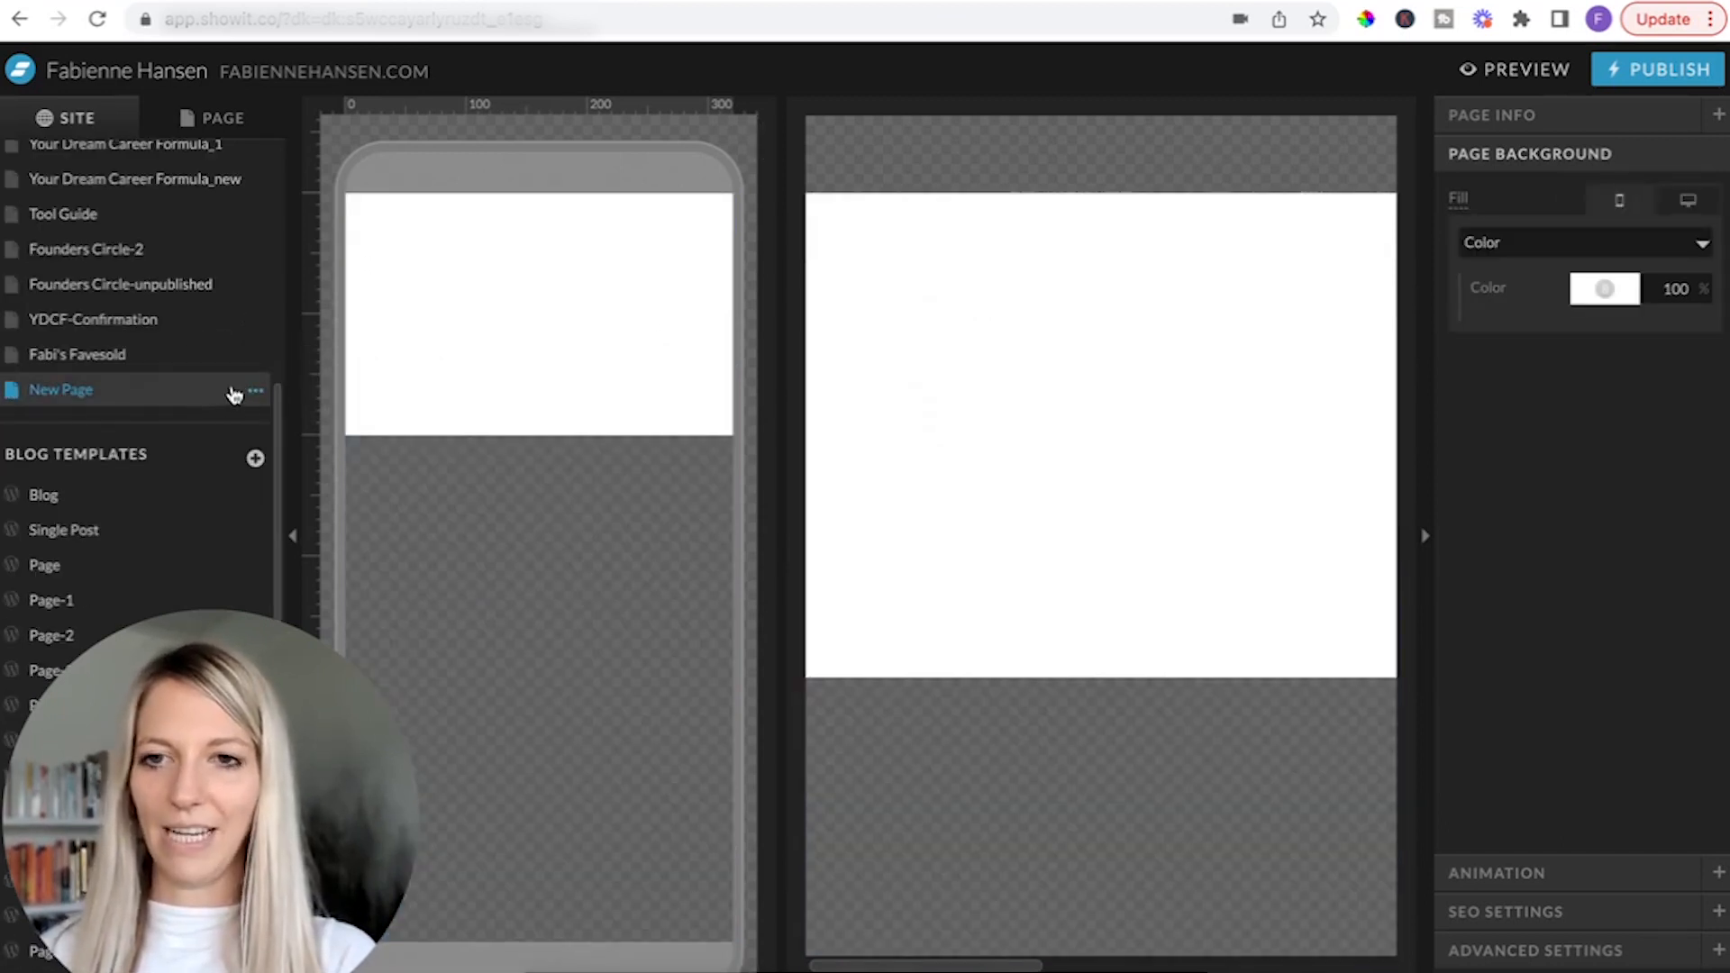
pyautogui.click(256, 391)
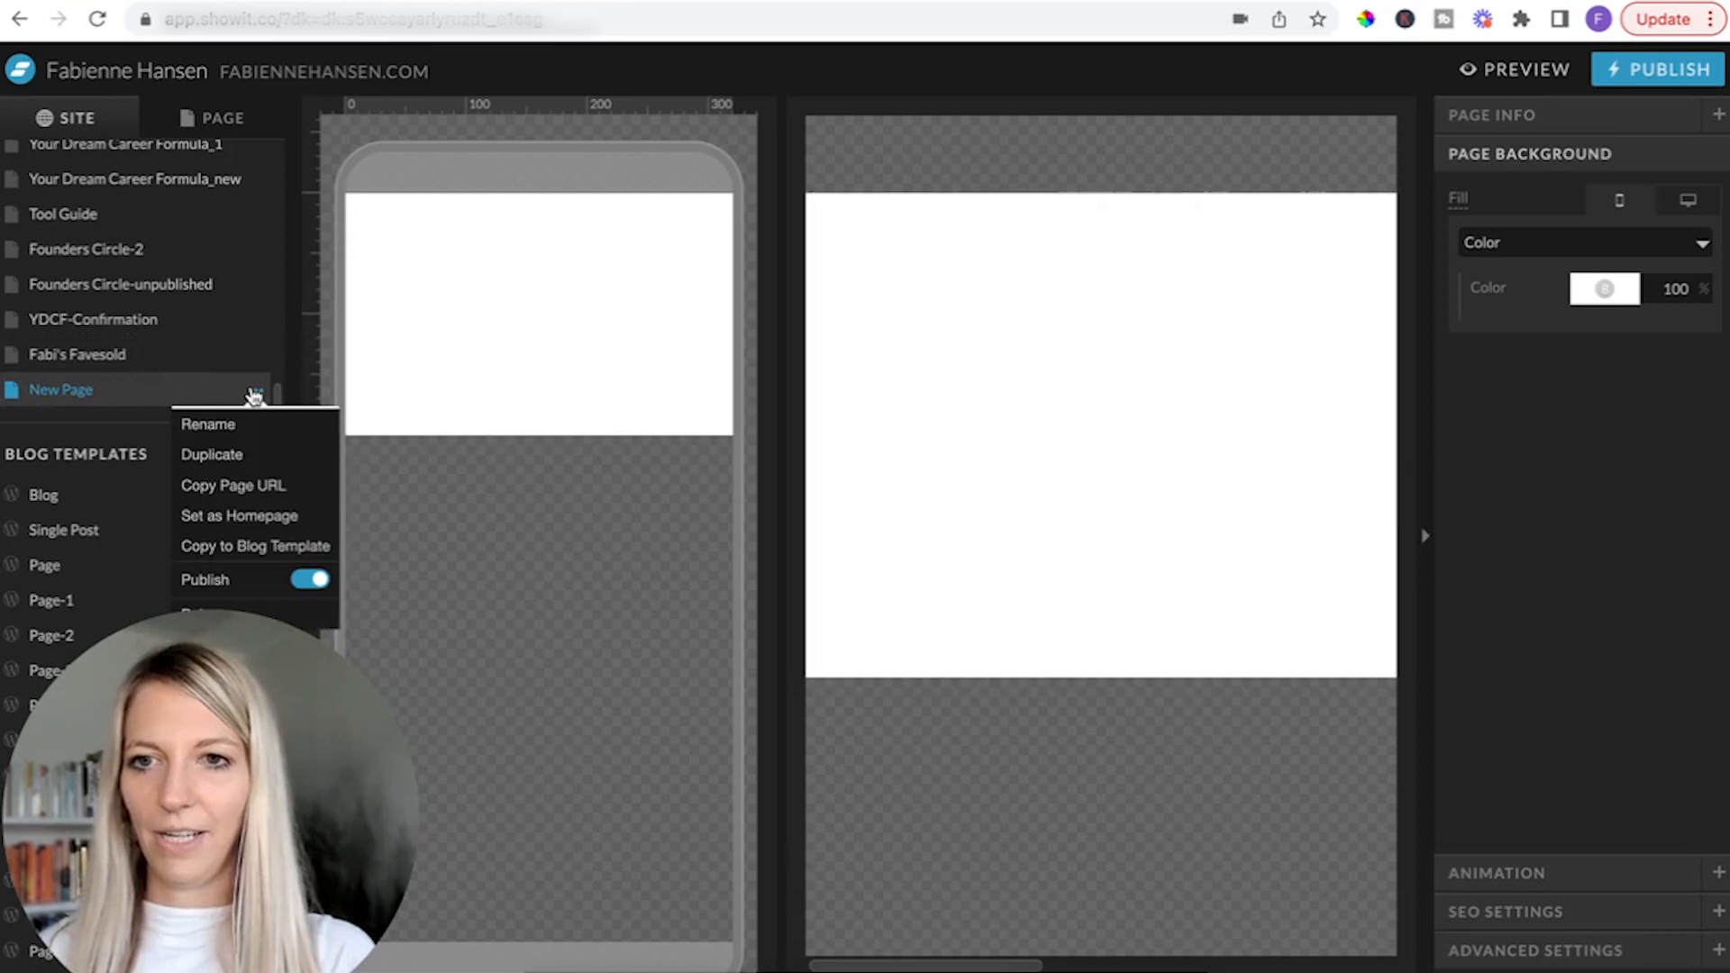
pyautogui.click(245, 437)
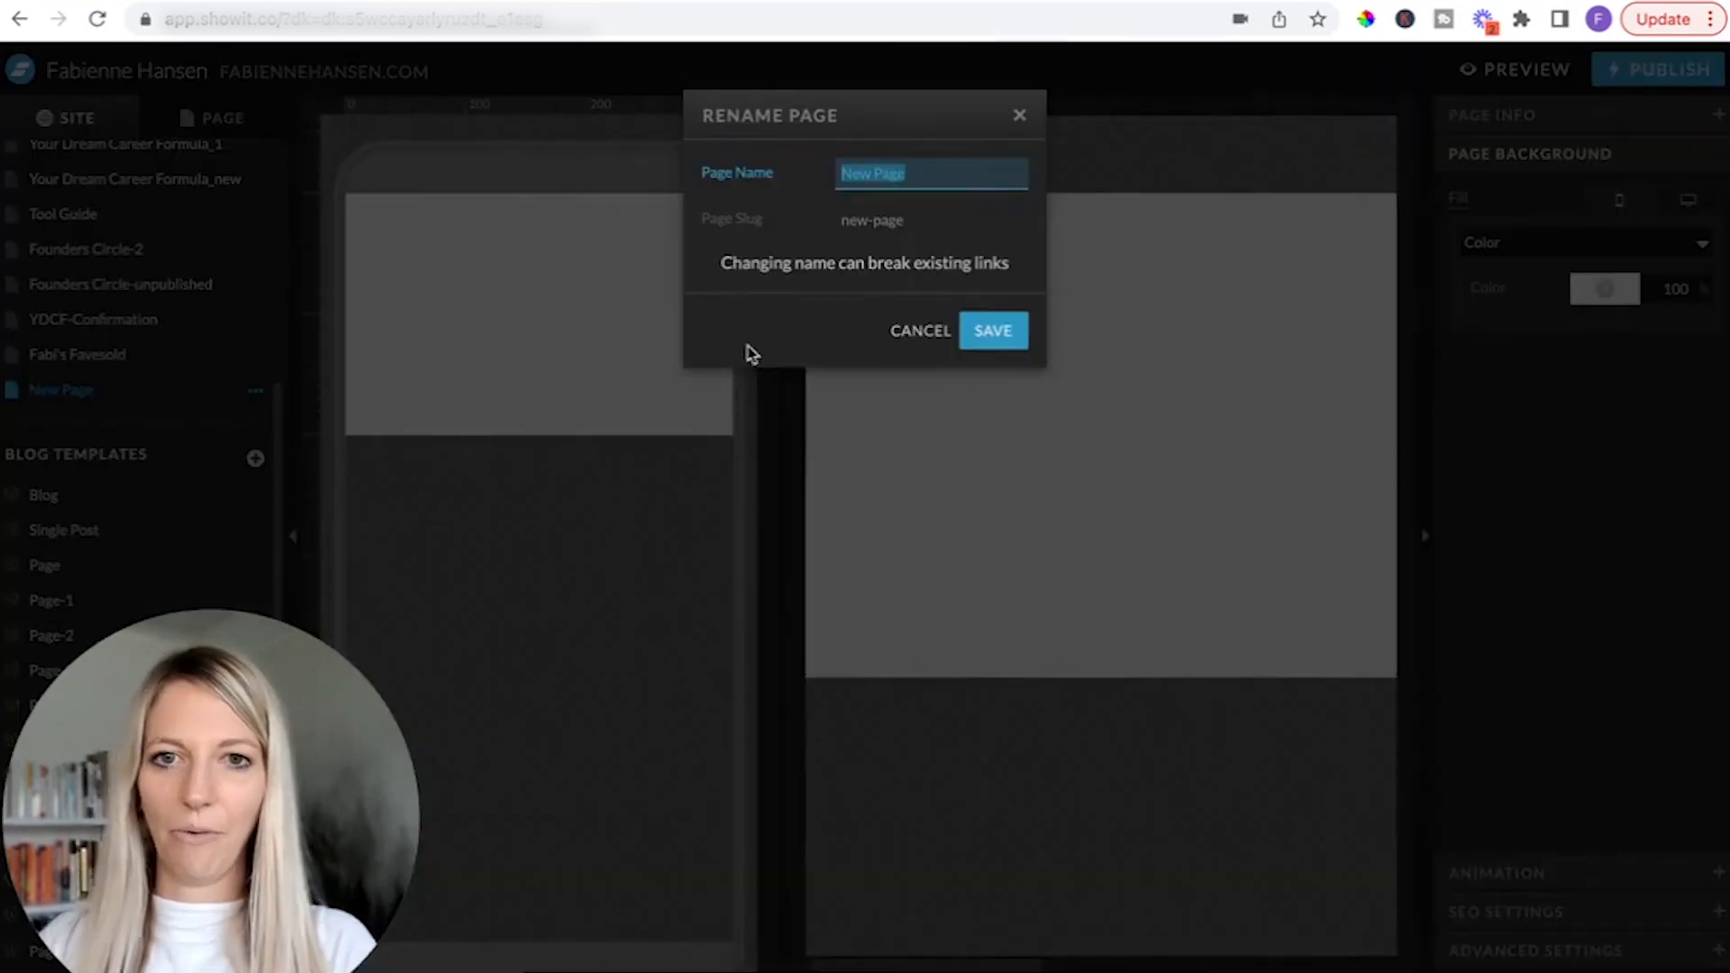
pyautogui.write('Homep')
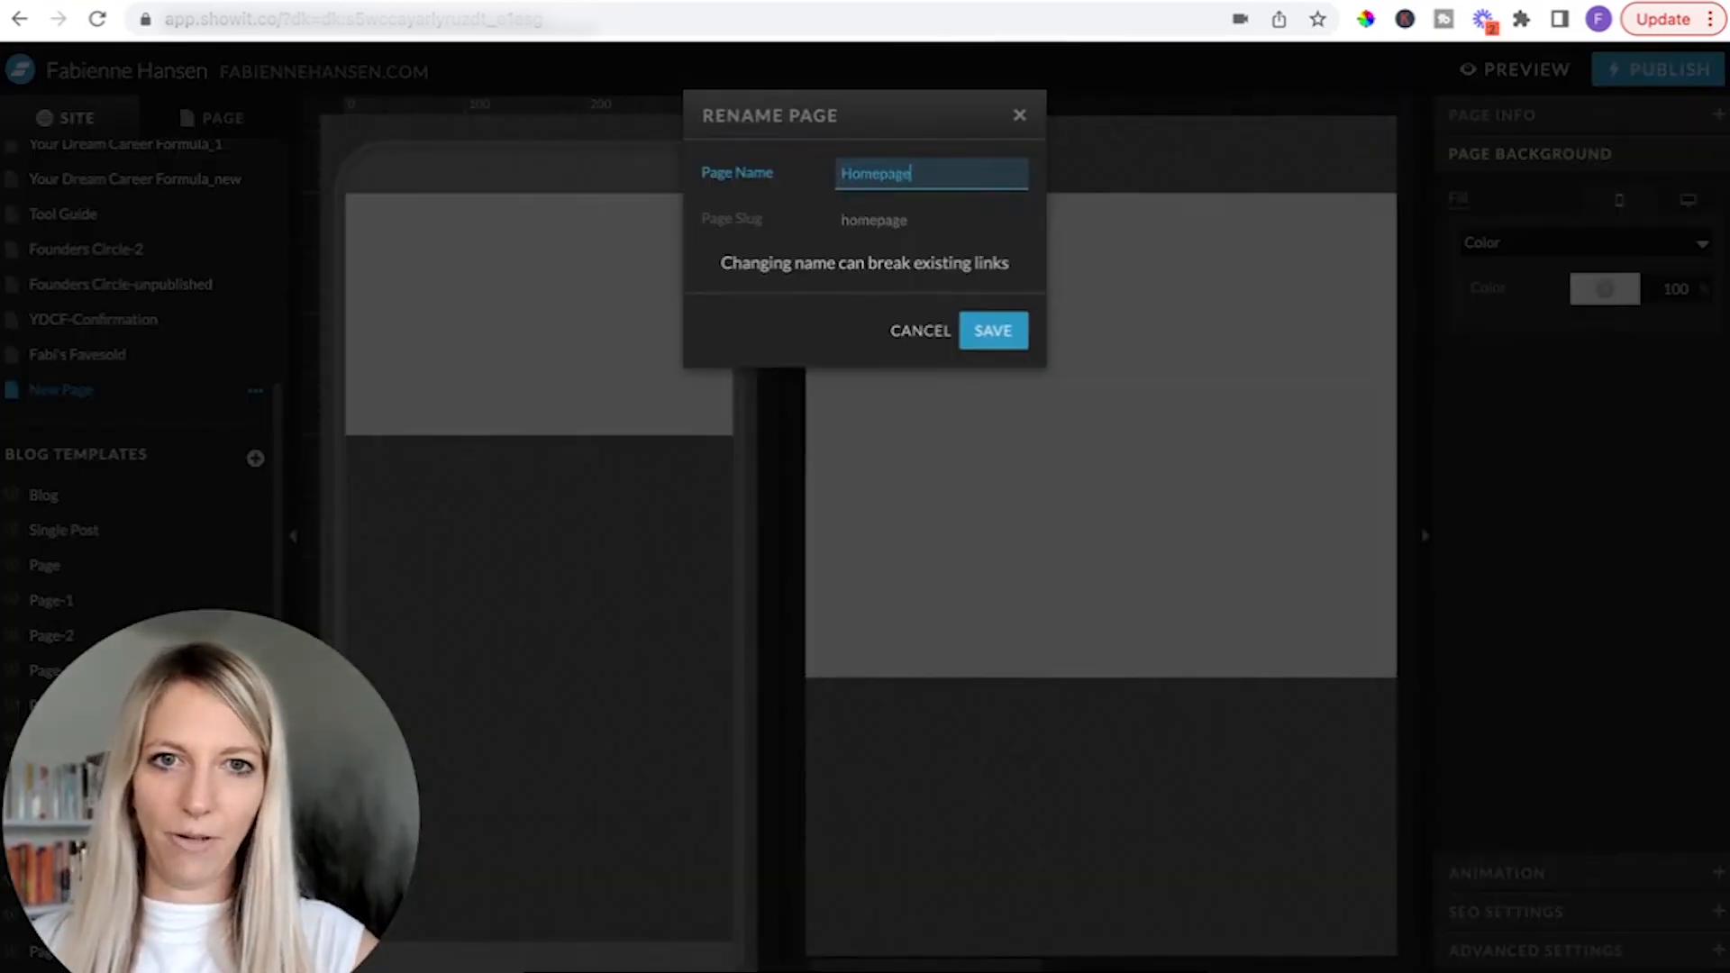
pyautogui.write('age')
pyautogui.press('Return')
pyautogui.scroll(1, 184, 477)
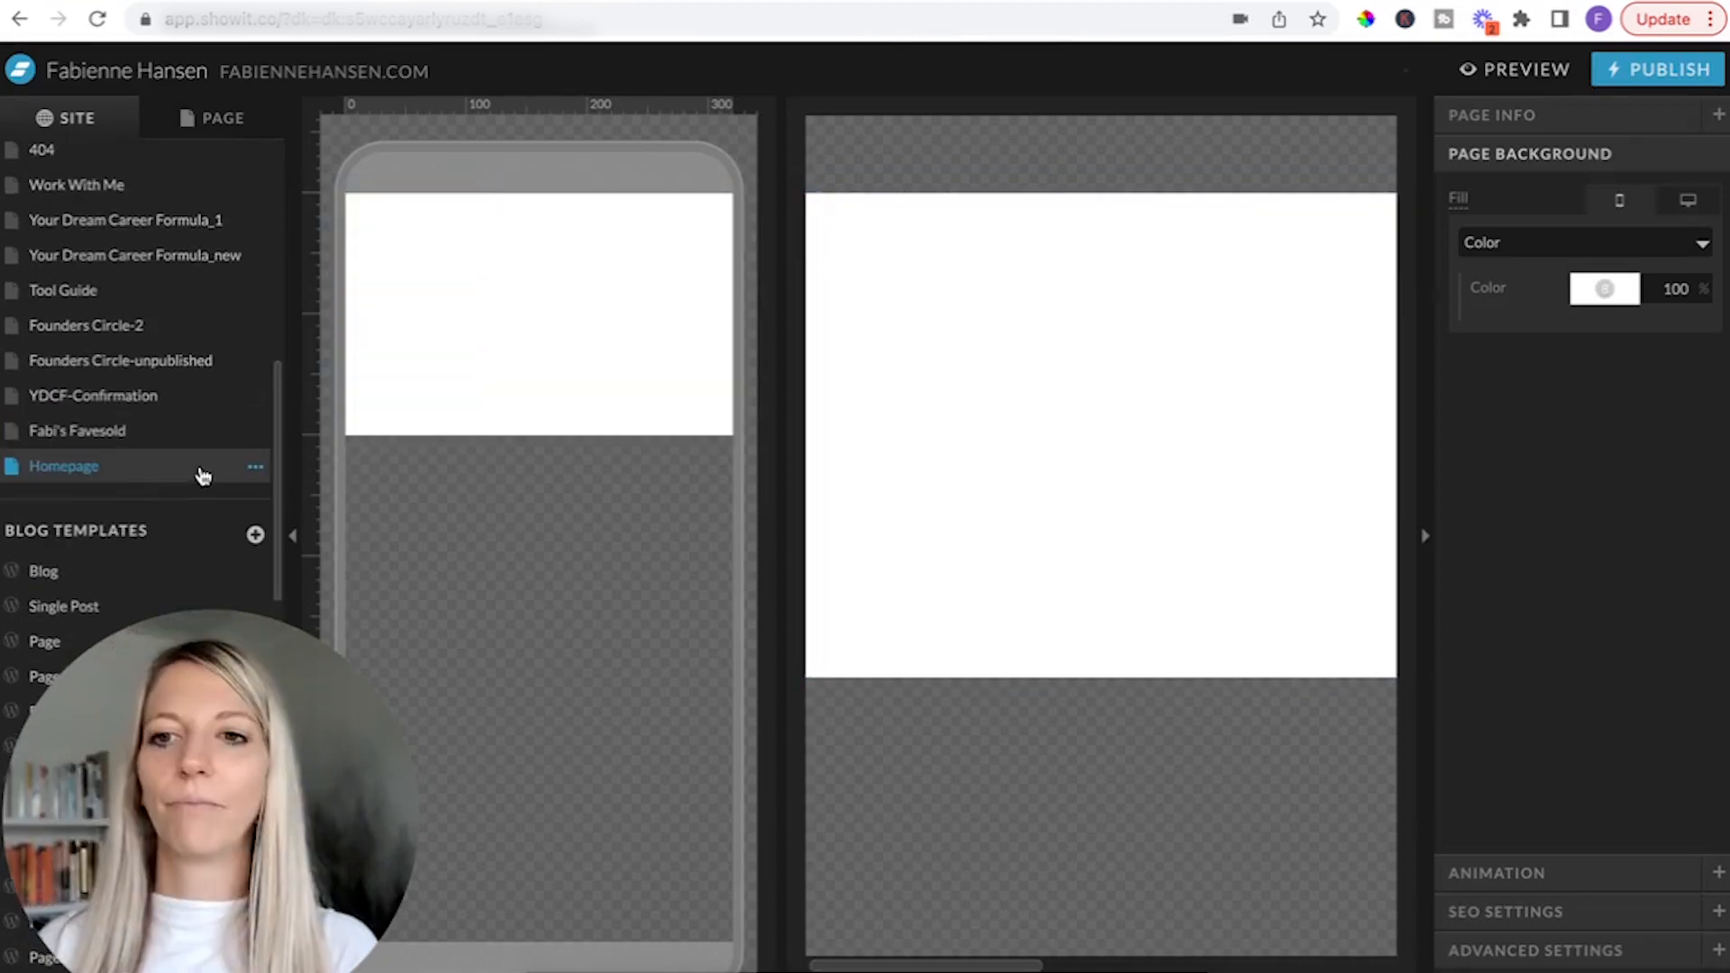
# Show only the mobile layout and extend the new page's canvas to a height of about 615 px.
pyautogui.moveTo(541, 346)
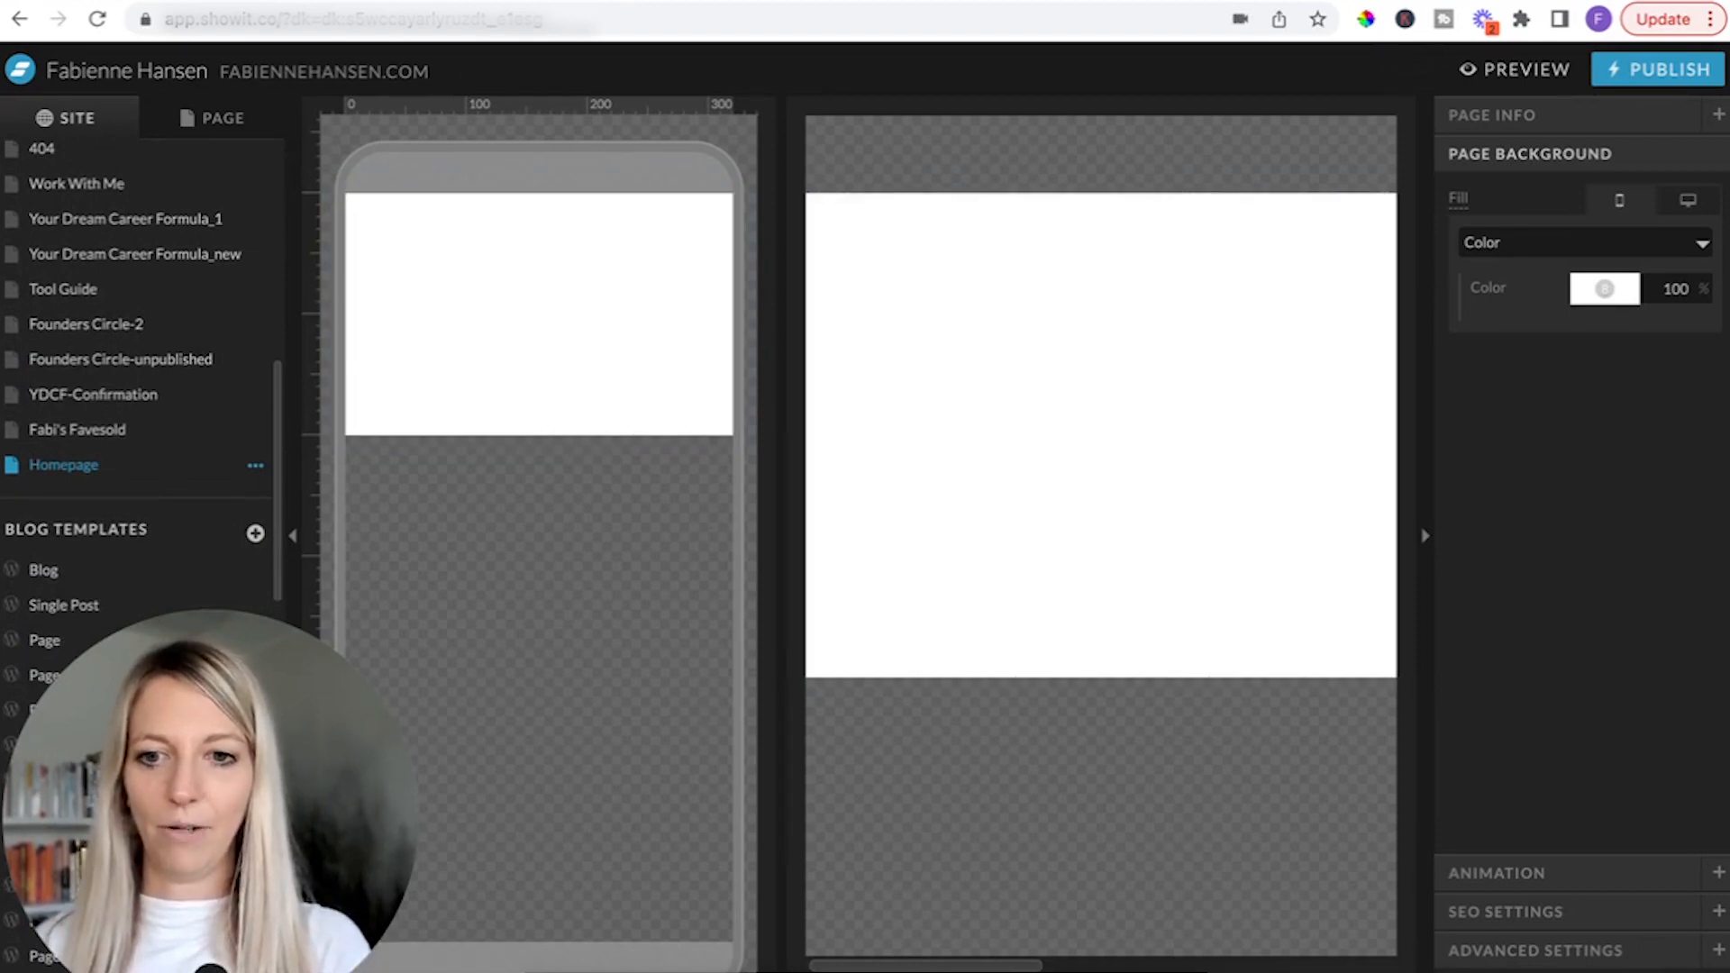
pyautogui.click(385, 966)
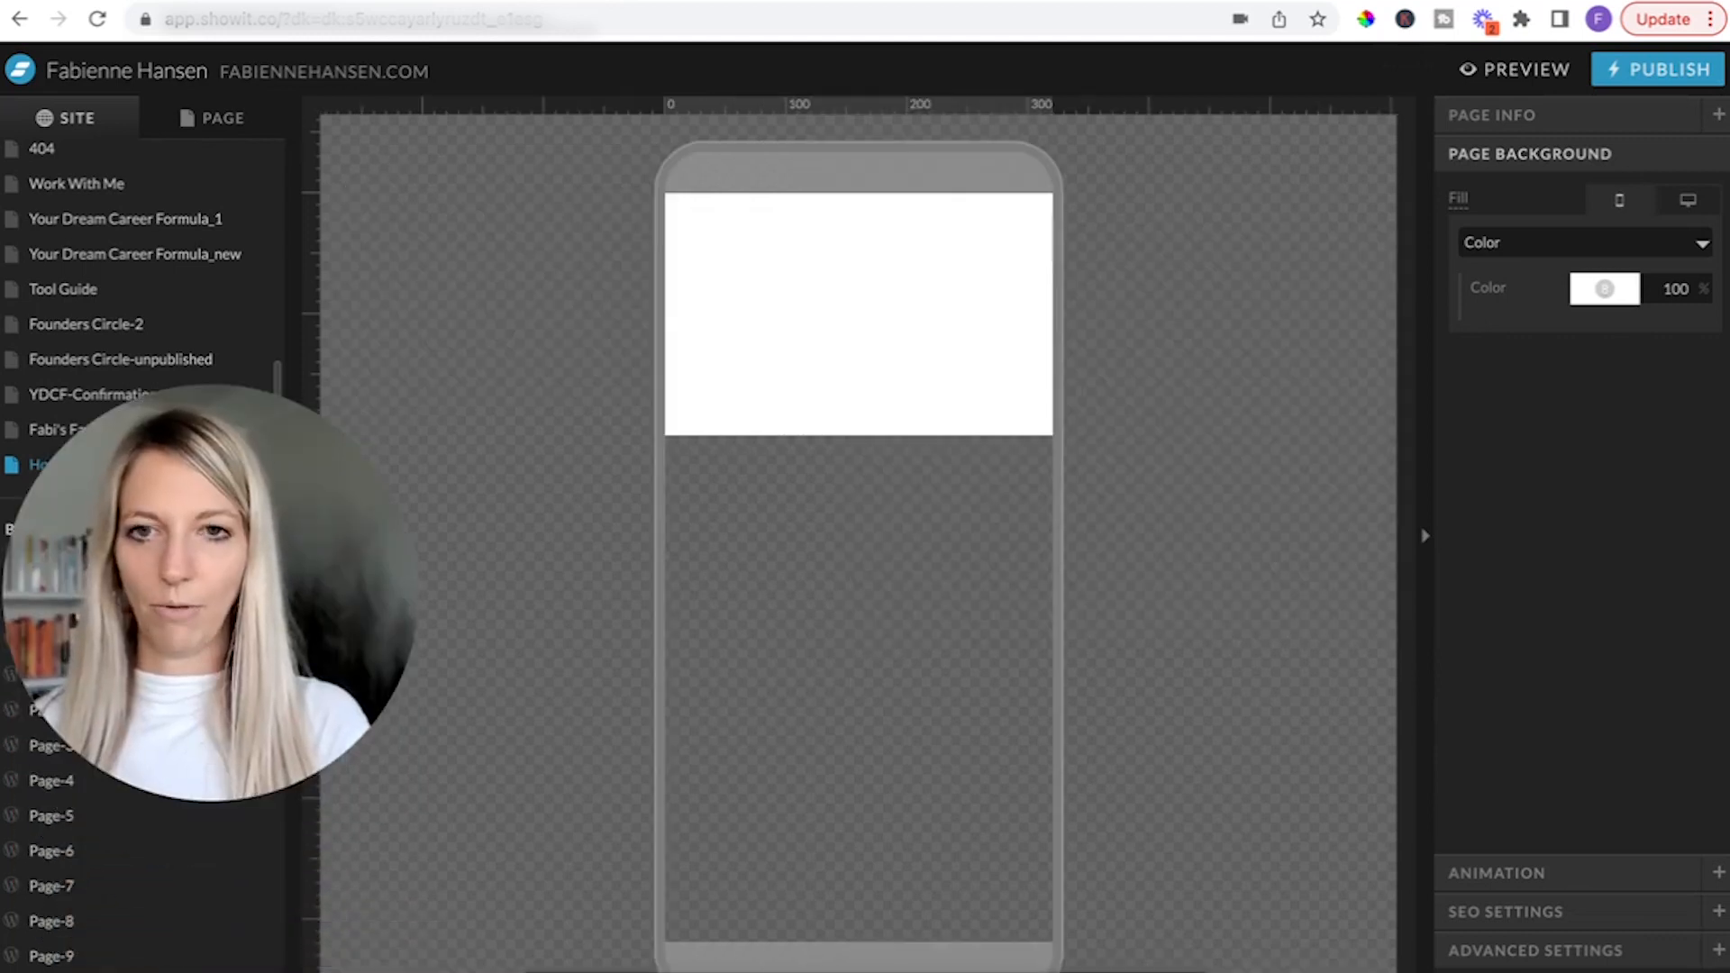
pyautogui.click(855, 327)
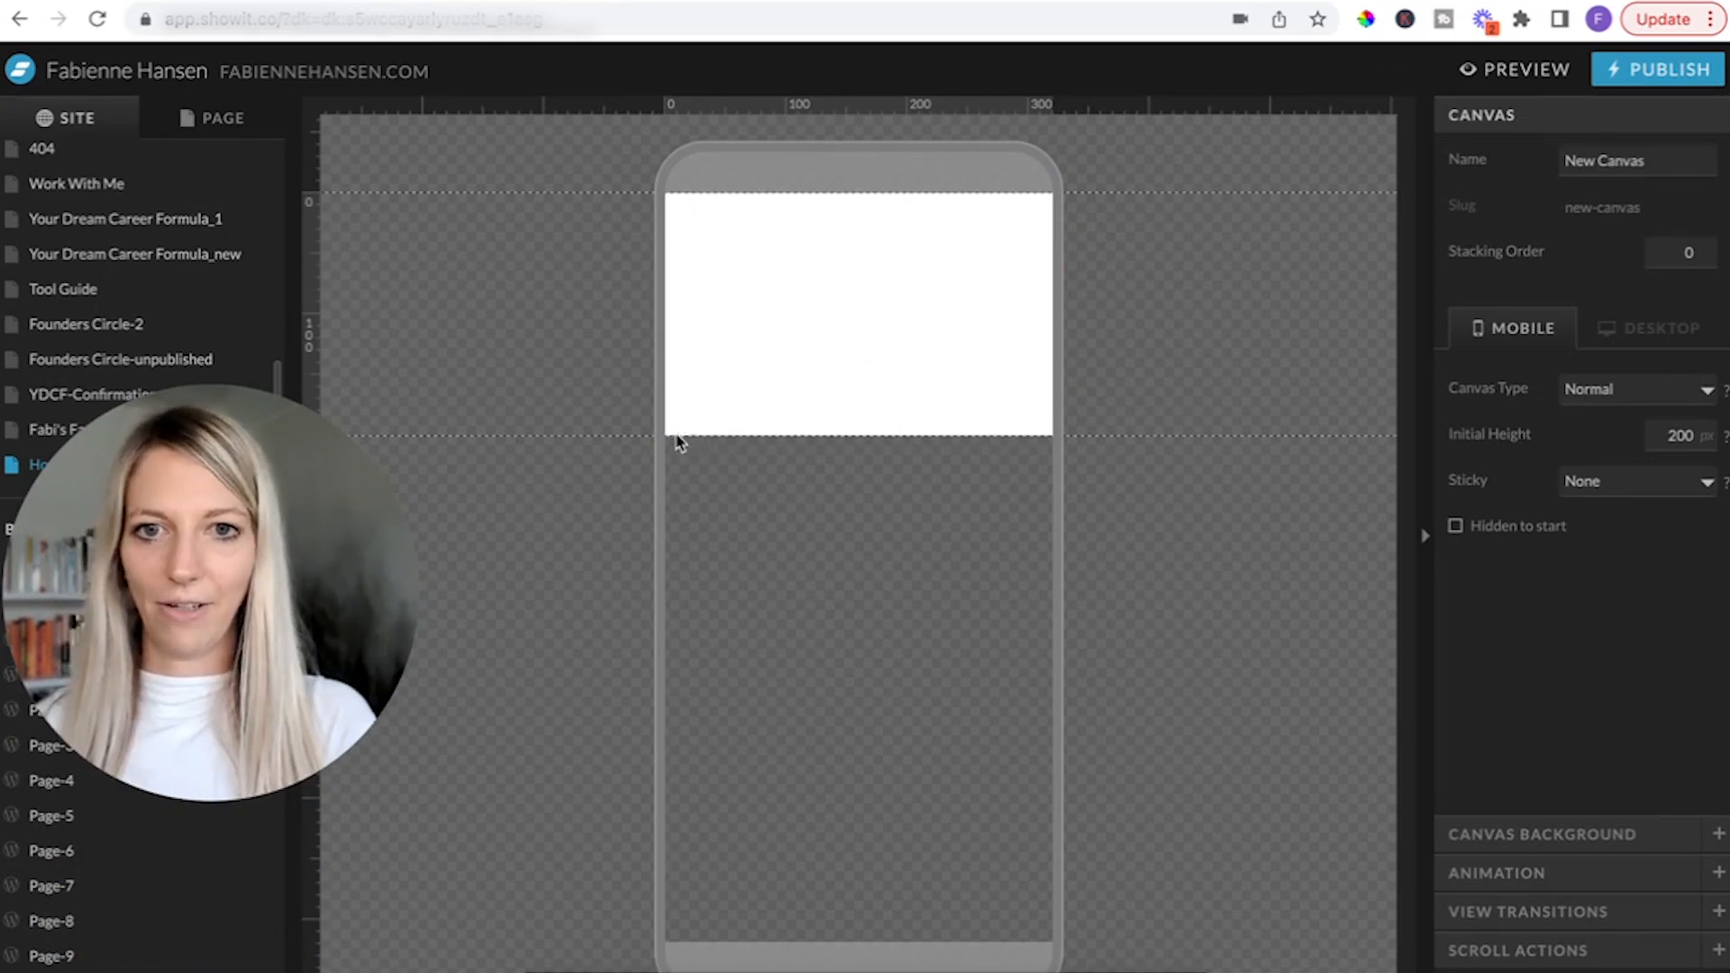
pyautogui.moveTo(311, 436); pyautogui.dragTo(305, 734)
pyautogui.moveTo(286, 886); pyautogui.dragTo(300, 937)
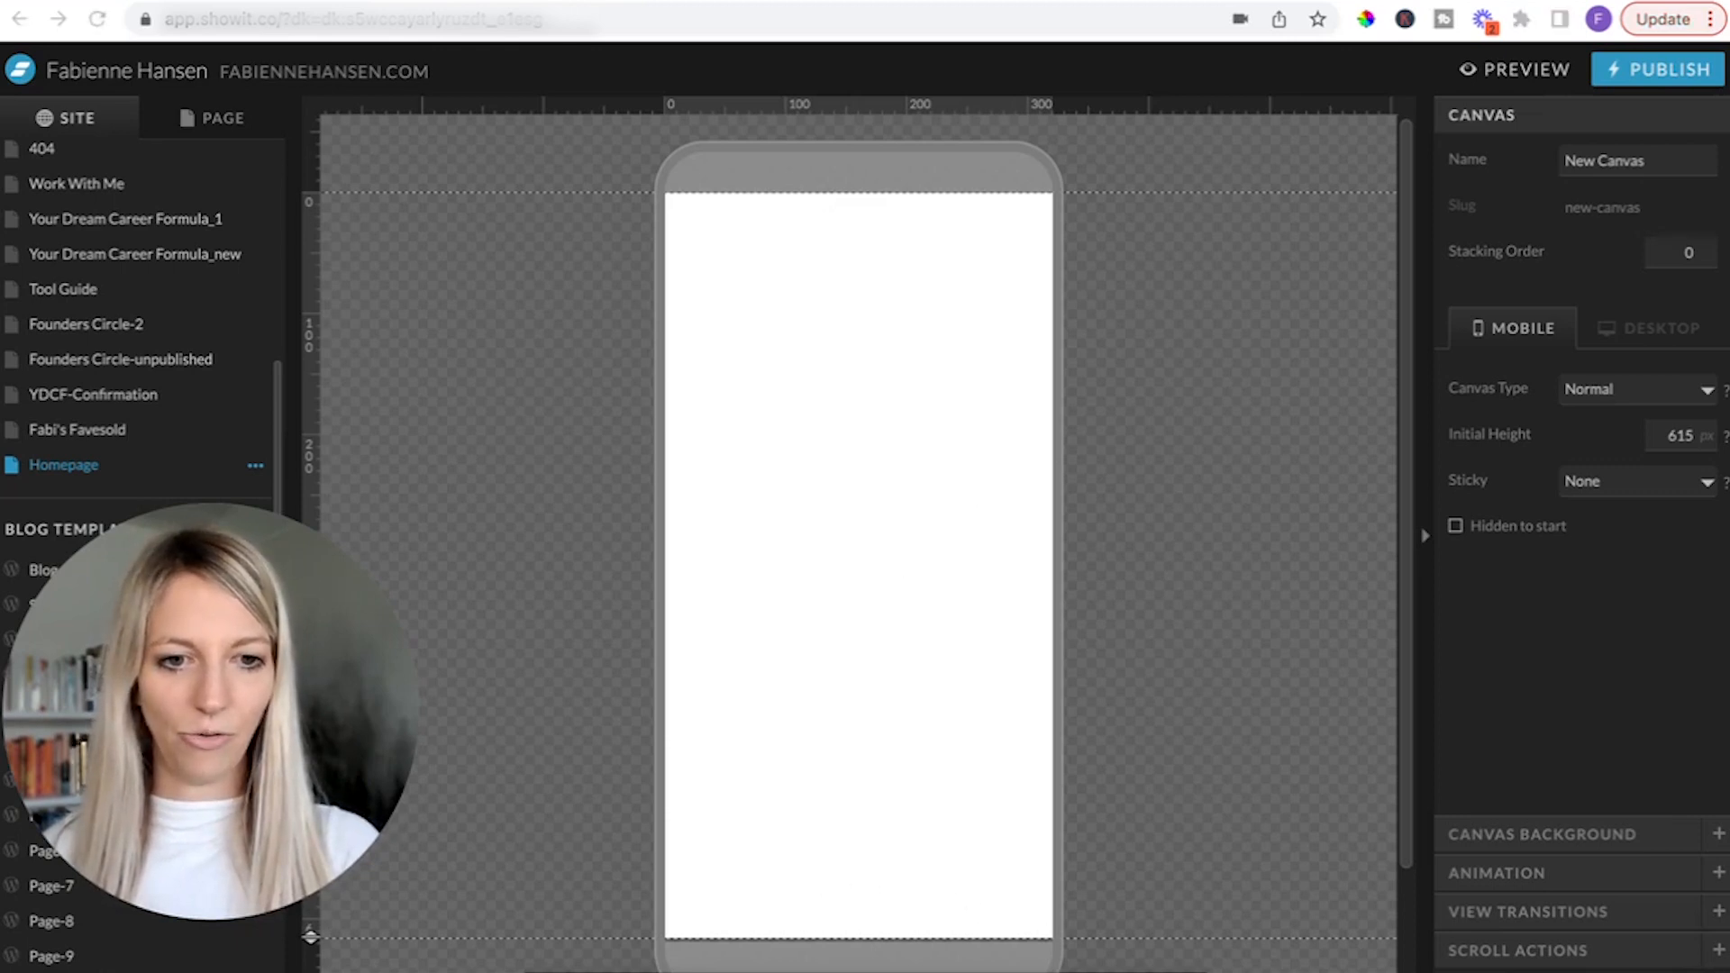
# Add the uploaded photo of the coffee mug and notebook on a wooden table to the canvas.
pyautogui.click(909, 964)
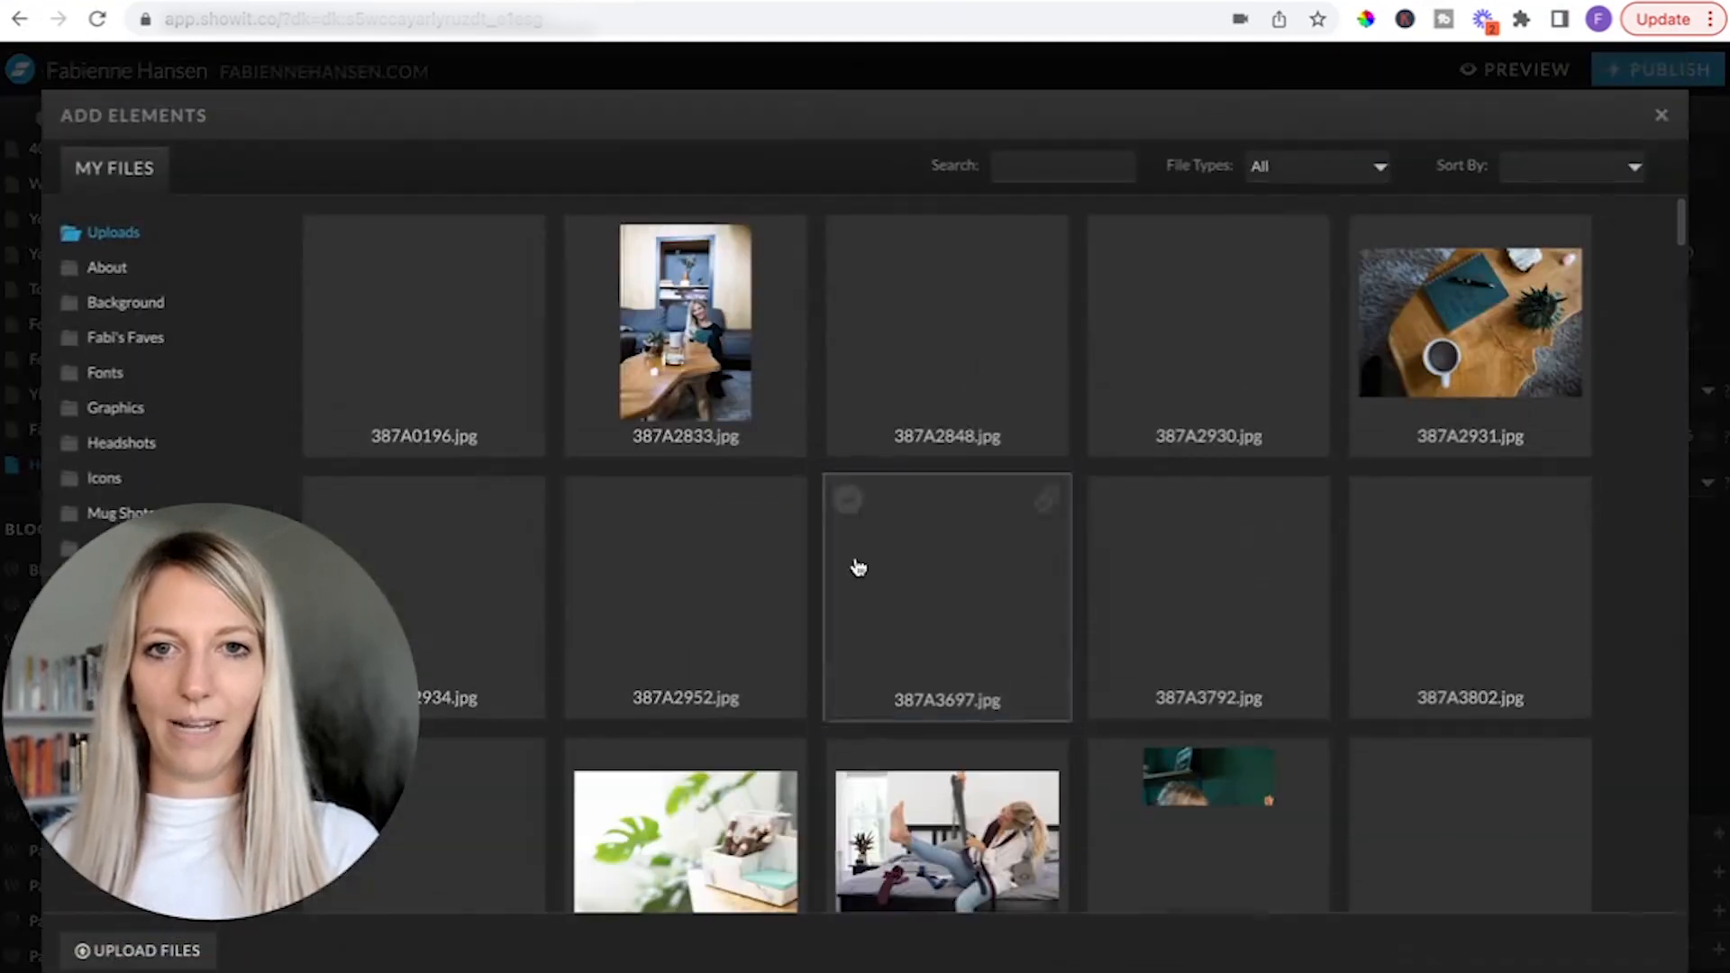
pyautogui.click(484, 602)
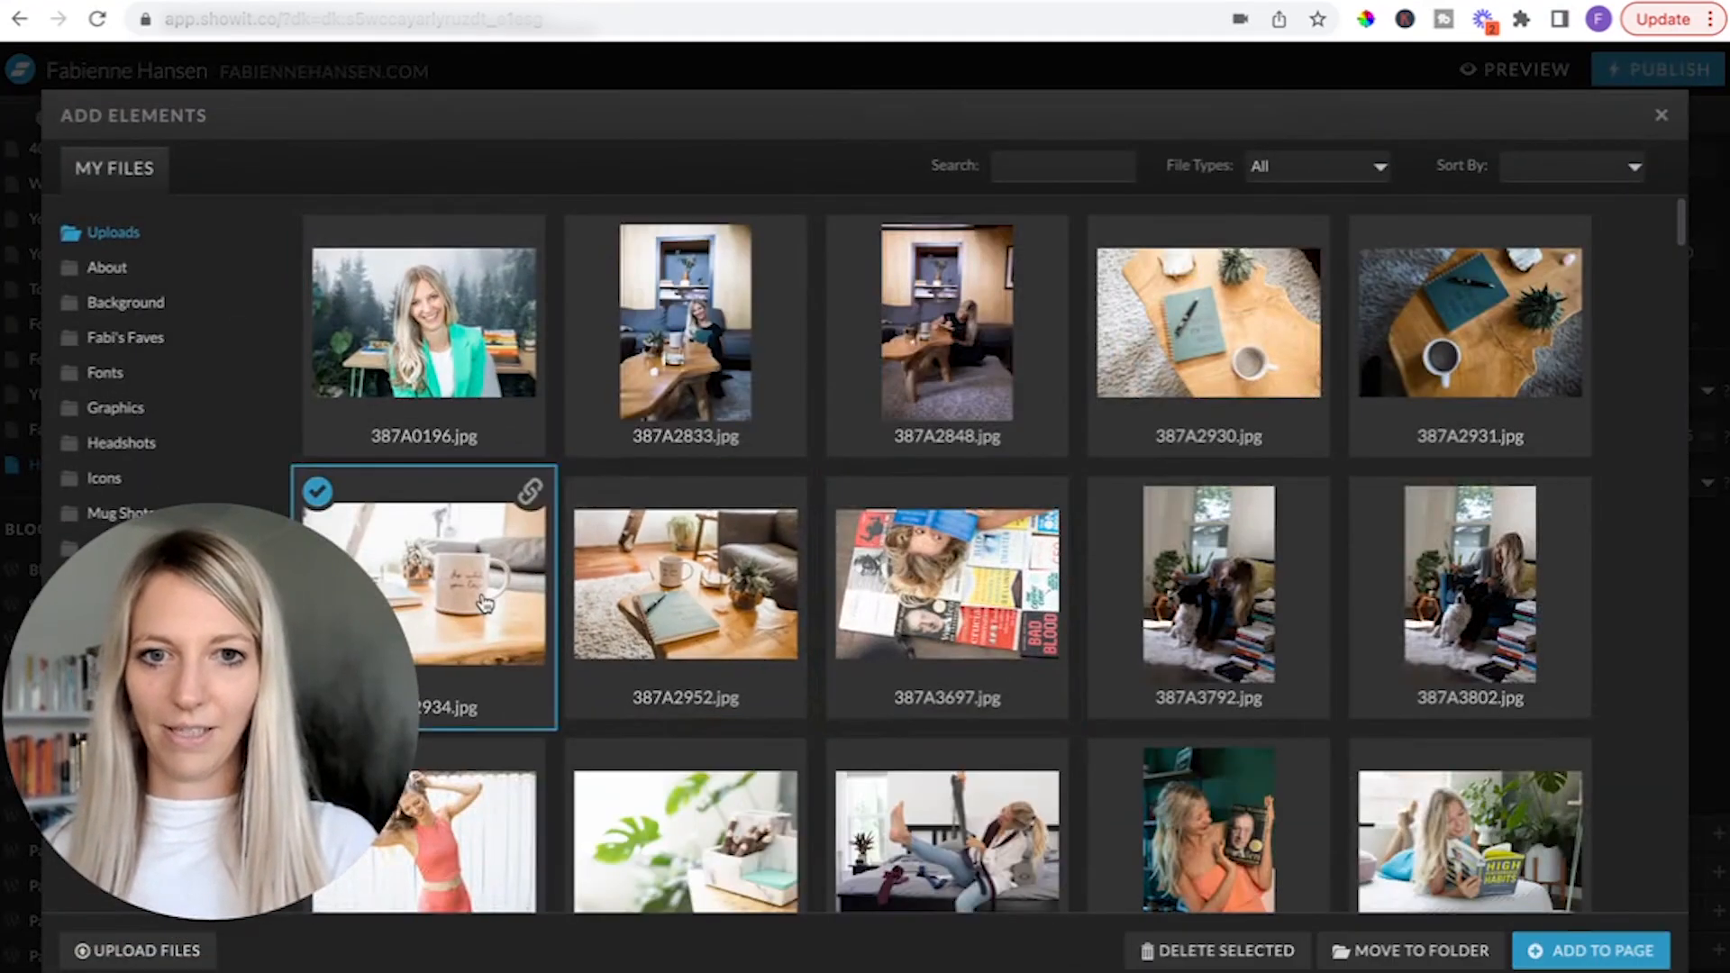
pyautogui.click(1602, 955)
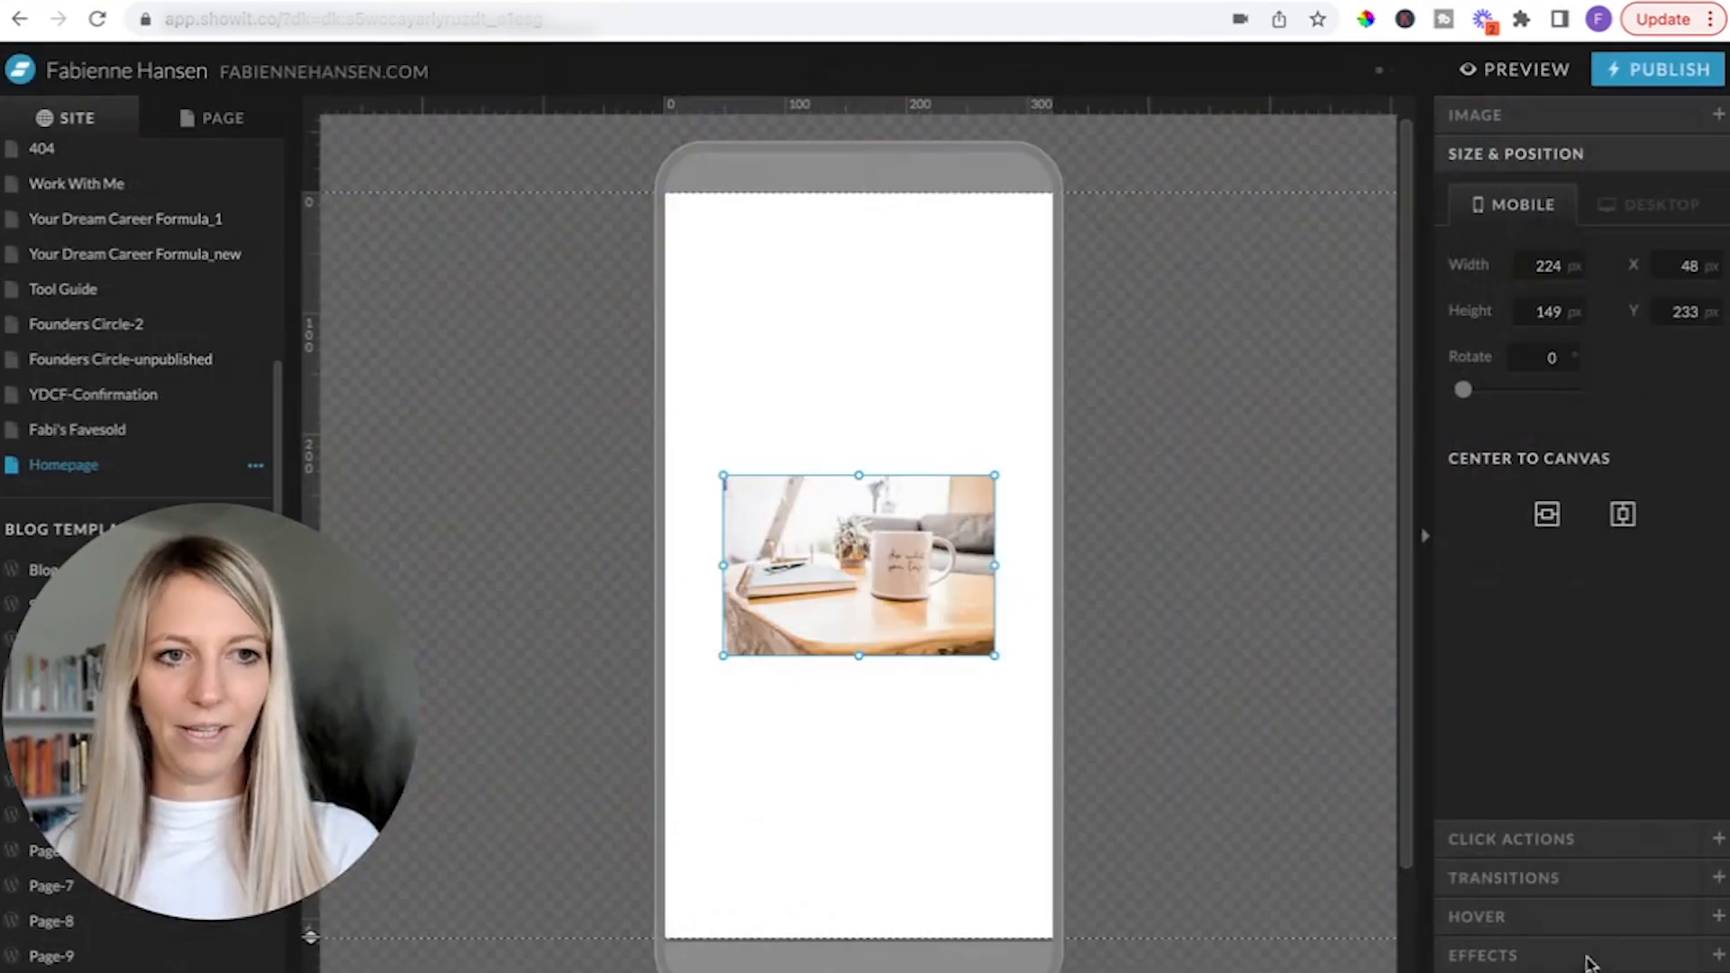
# Move the mug photo to the canvas's upper left corner and enlarge it to full width, about 320 by 198 px.
pyautogui.moveTo(939, 553); pyautogui.dragTo(881, 279)
pyautogui.moveTo(931, 370)
pyautogui.mouseDown()
pyautogui.moveTo(1023, 428)
pyautogui.moveTo(949, 402)
pyautogui.moveTo(936, 373)
pyautogui.mouseUp()
pyautogui.moveTo(936, 372); pyautogui.dragTo(1056, 435)
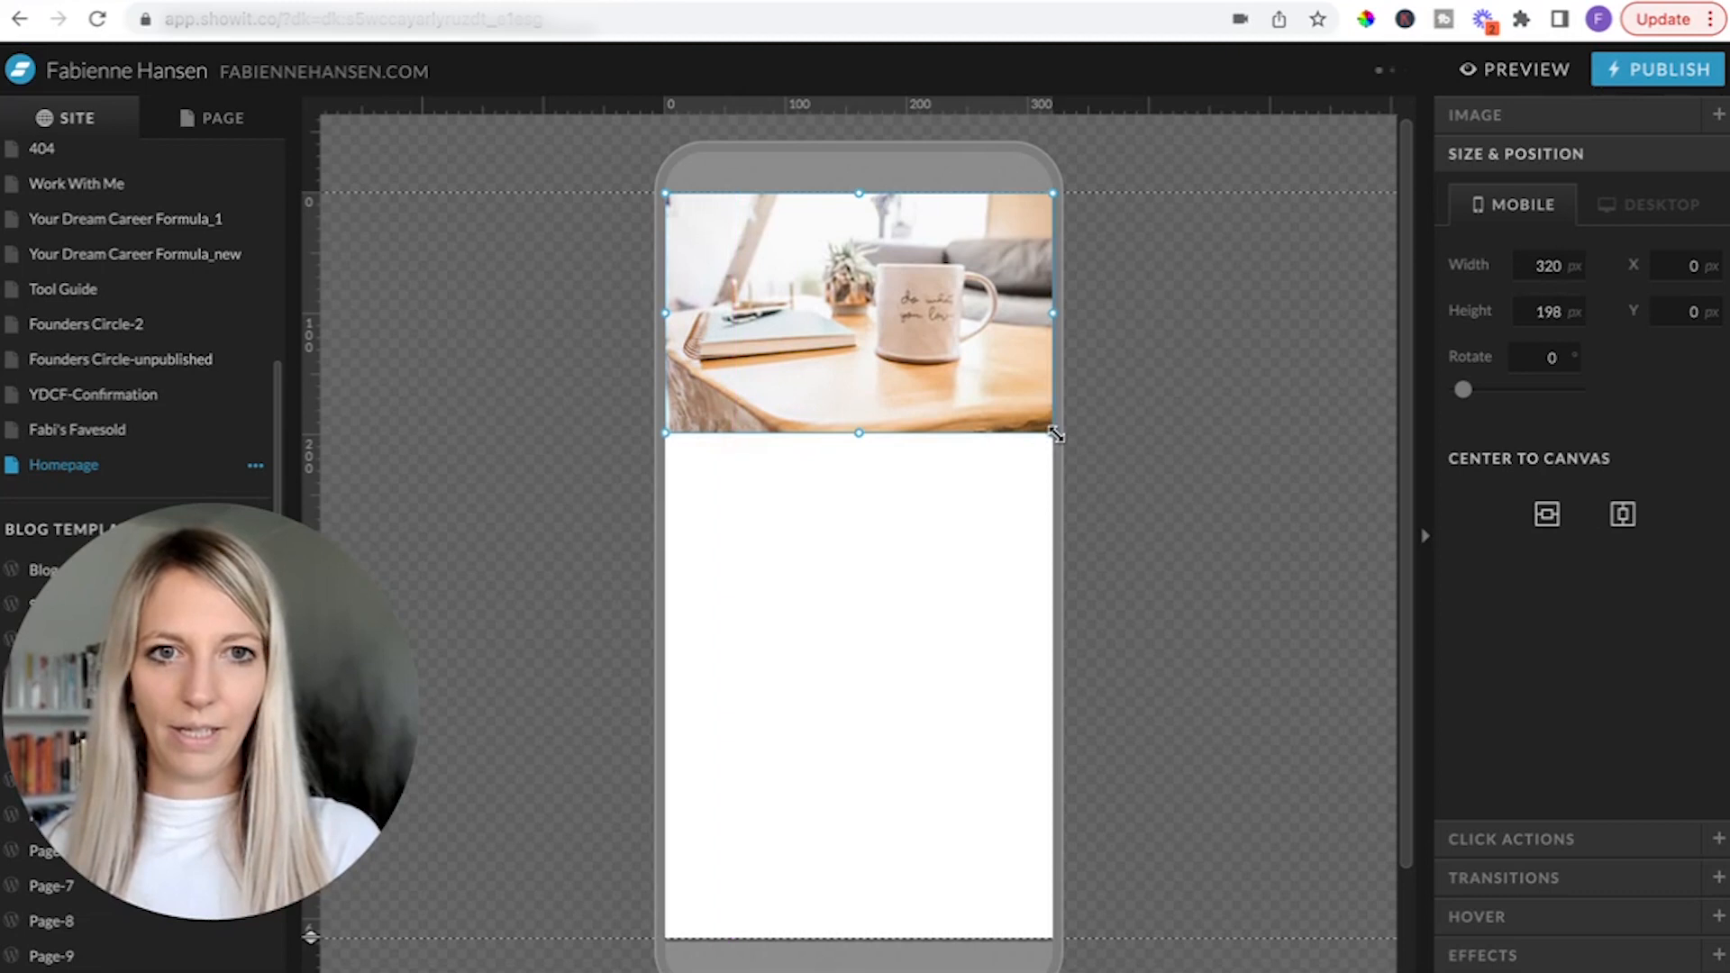
# Add a Heading text element to the canvas below the photo and change its text to "Coming Soon...".
pyautogui.click(865, 626)
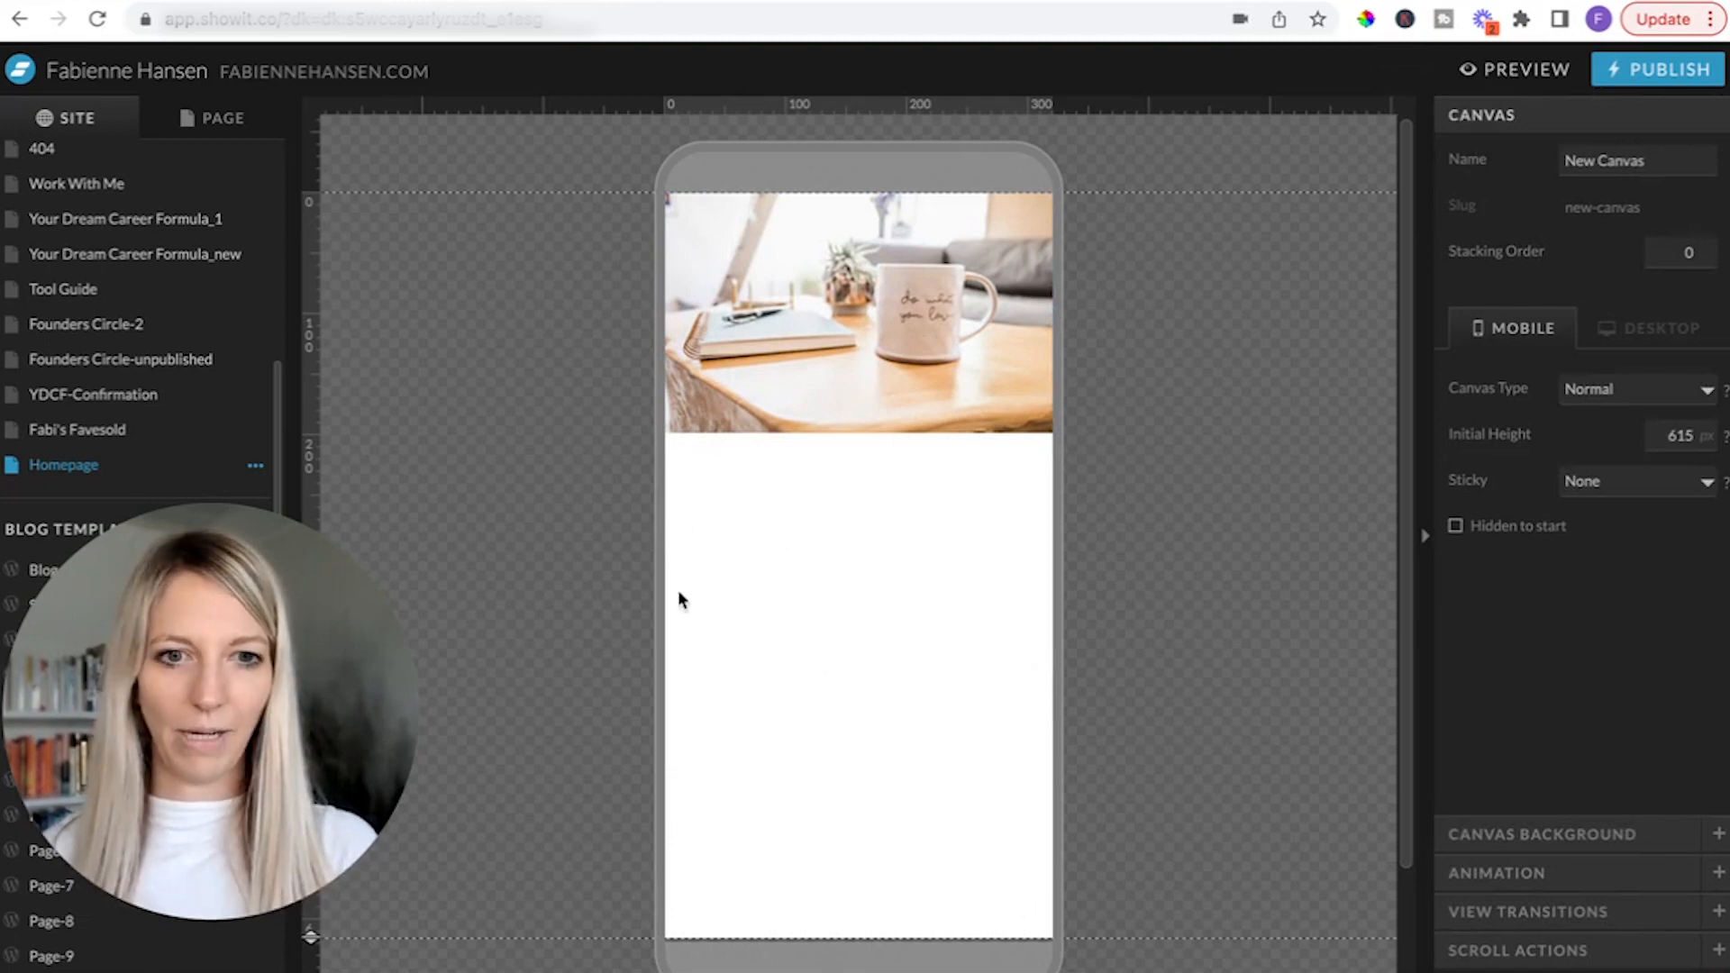
pyautogui.click(814, 958)
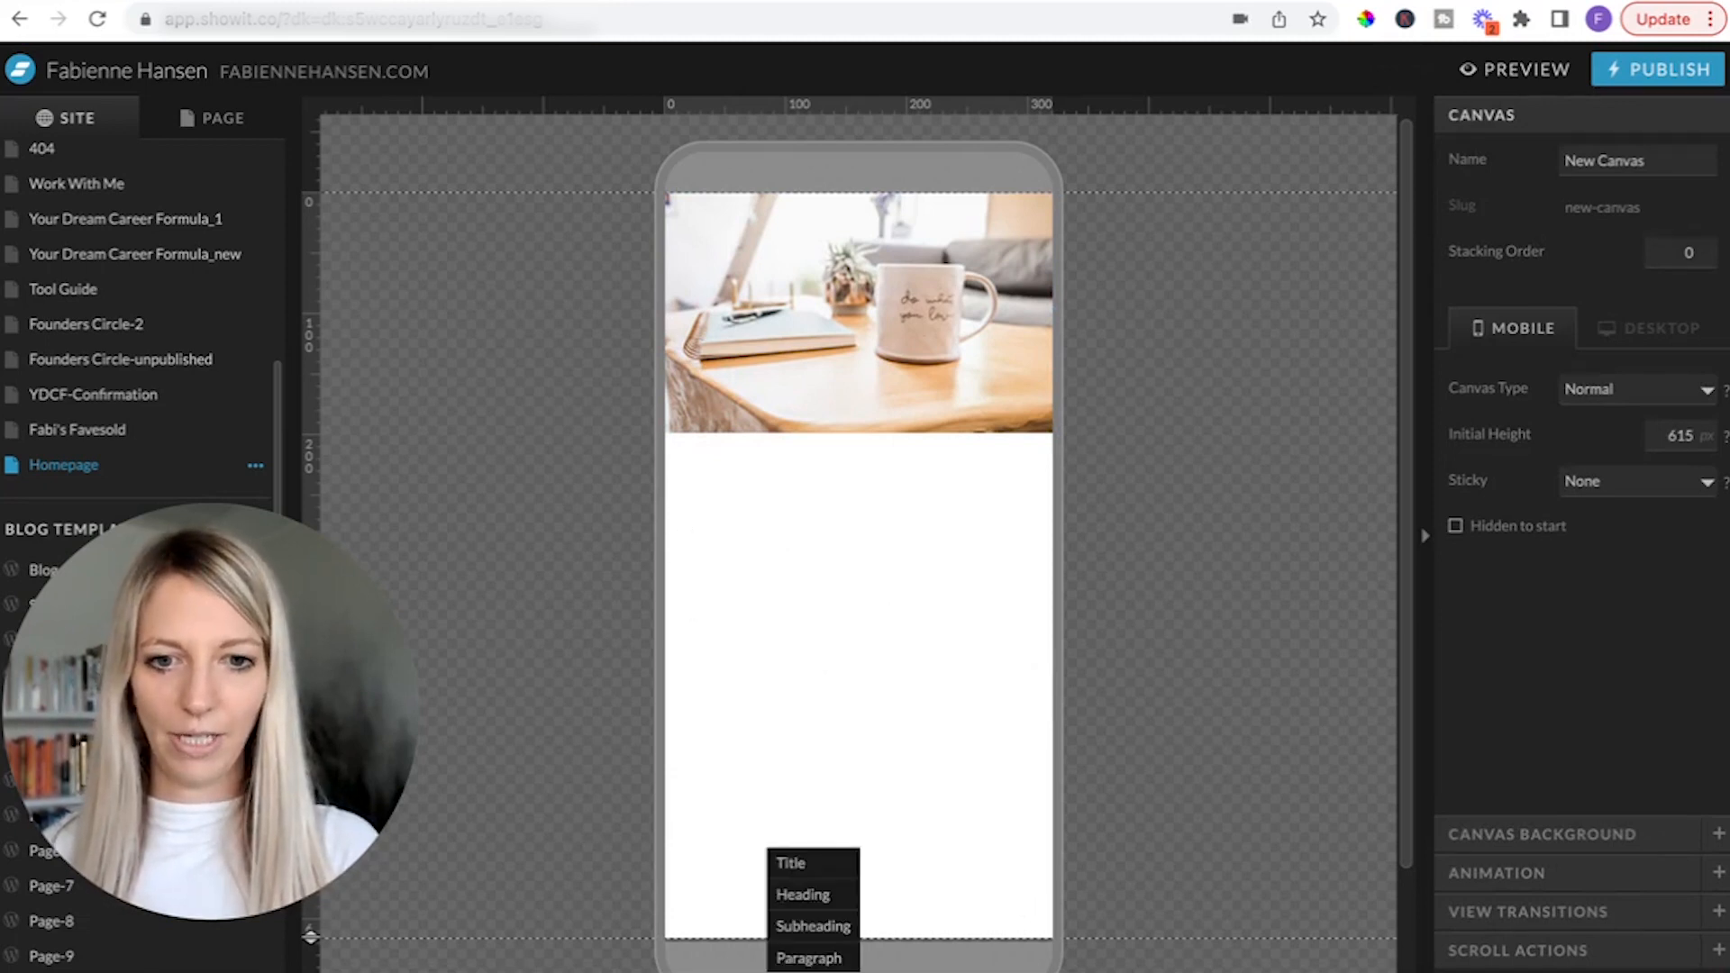
pyautogui.click(796, 894)
pyautogui.doubleClick(828, 560)
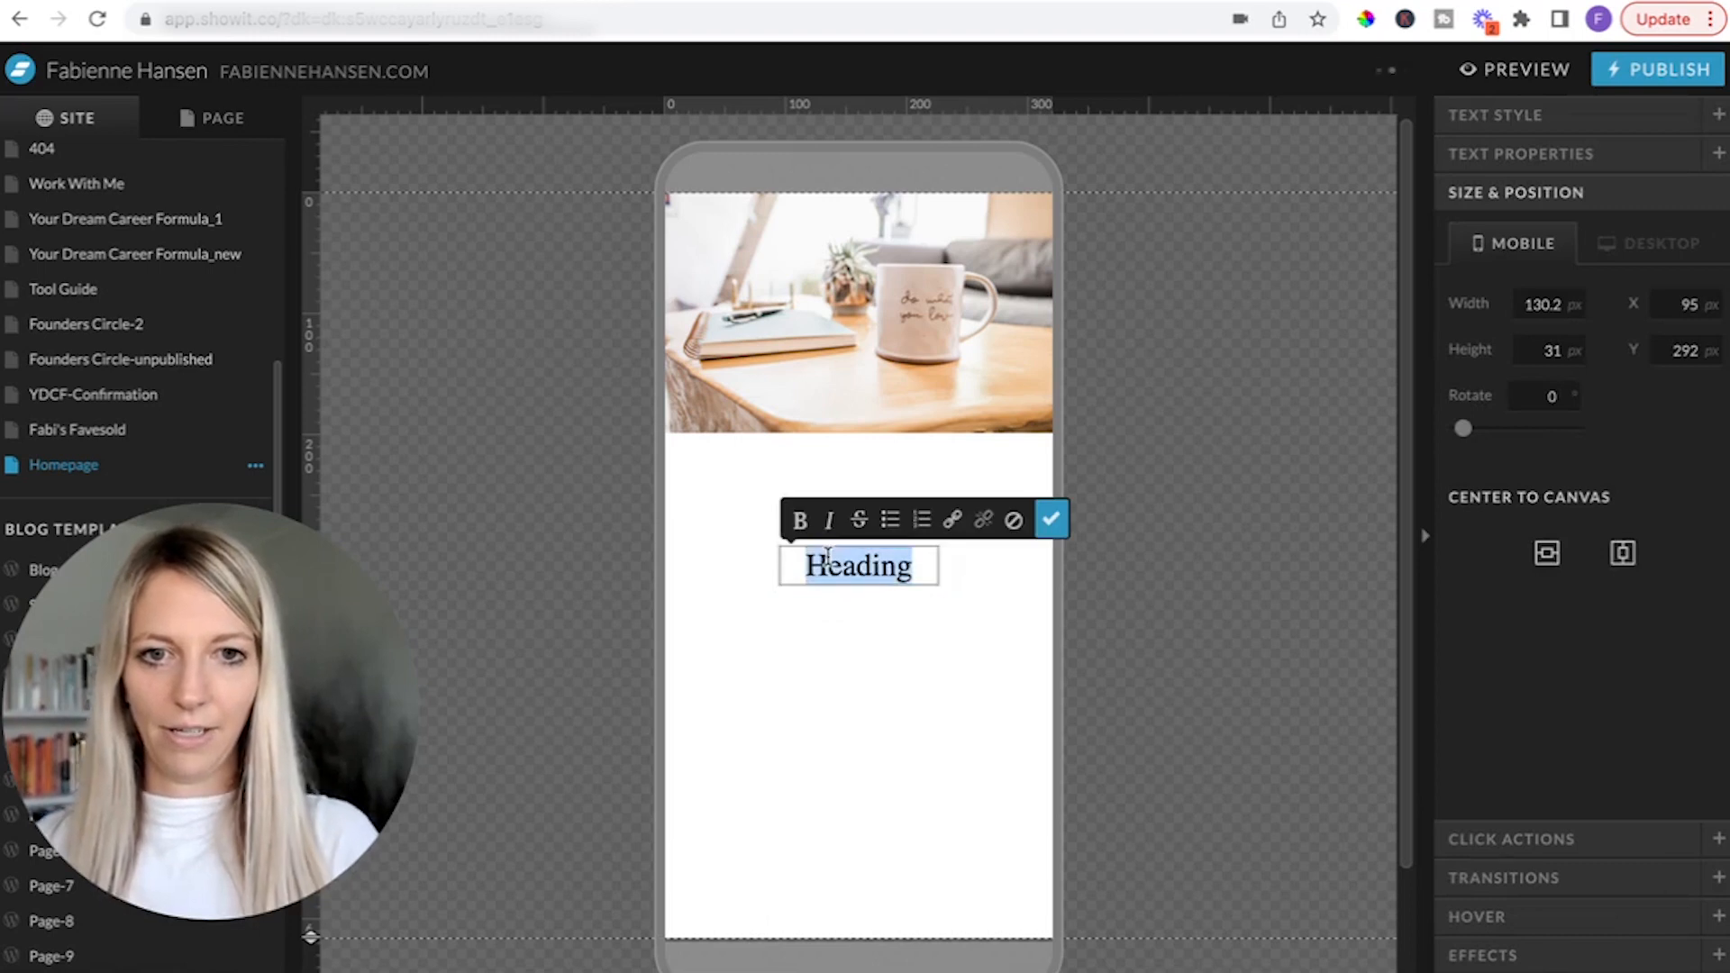
pyautogui.write('Coming Soon...')
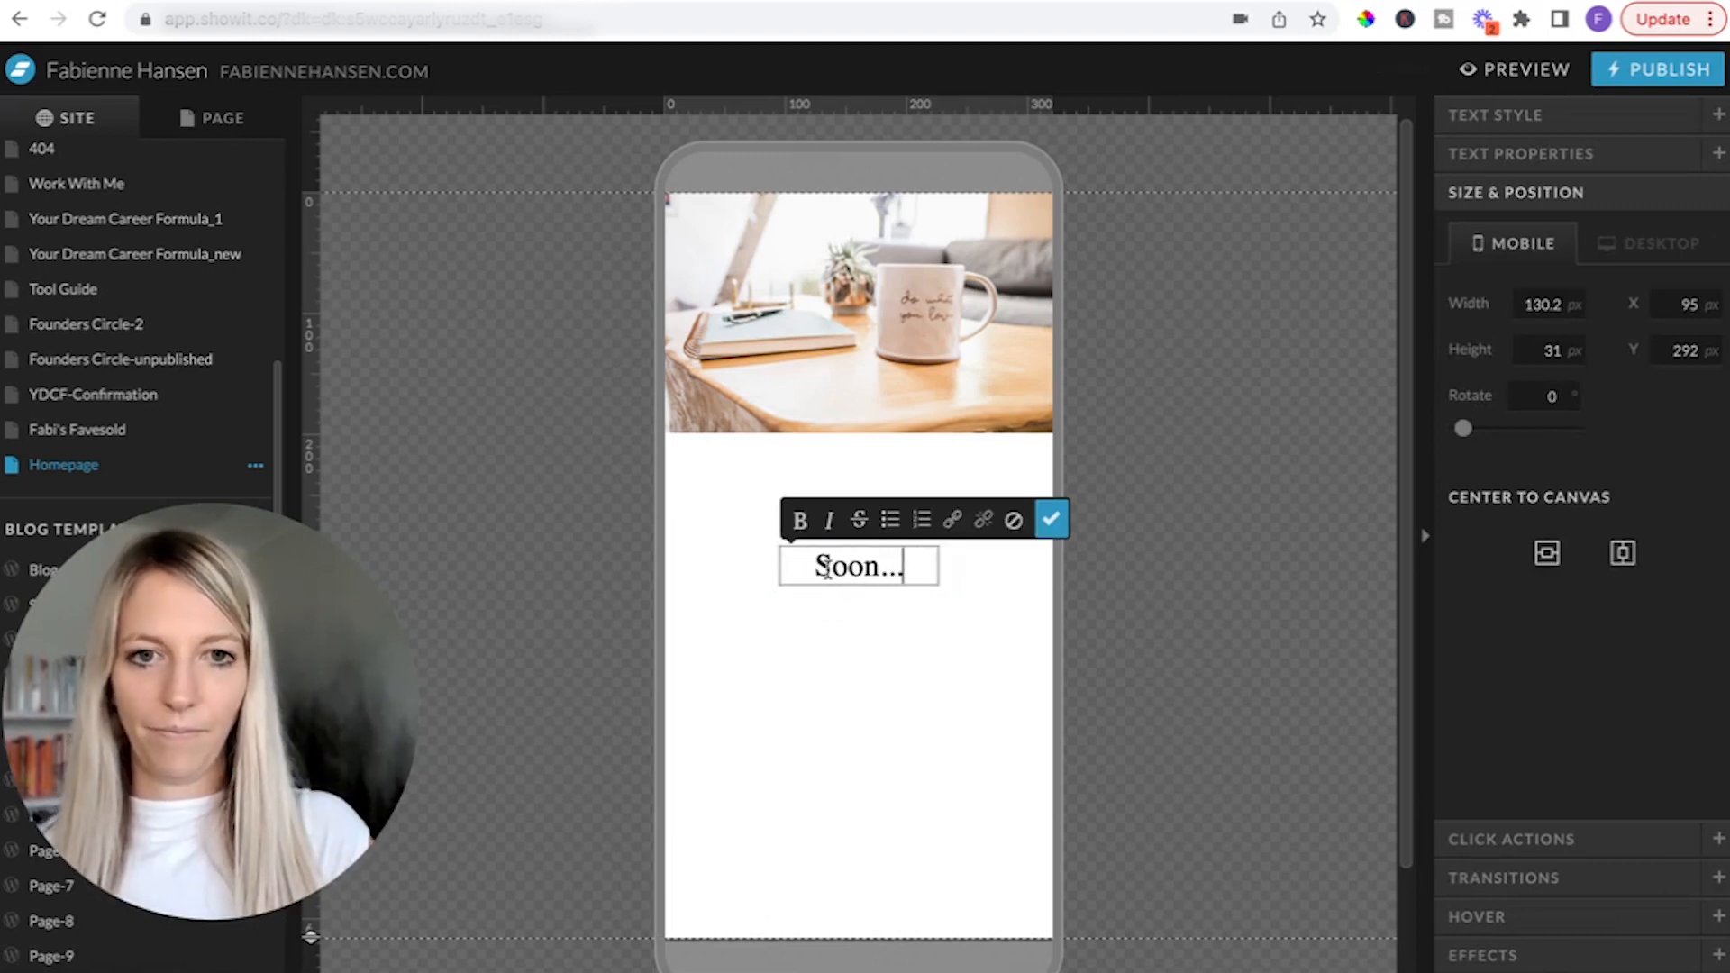
pyautogui.click(843, 653)
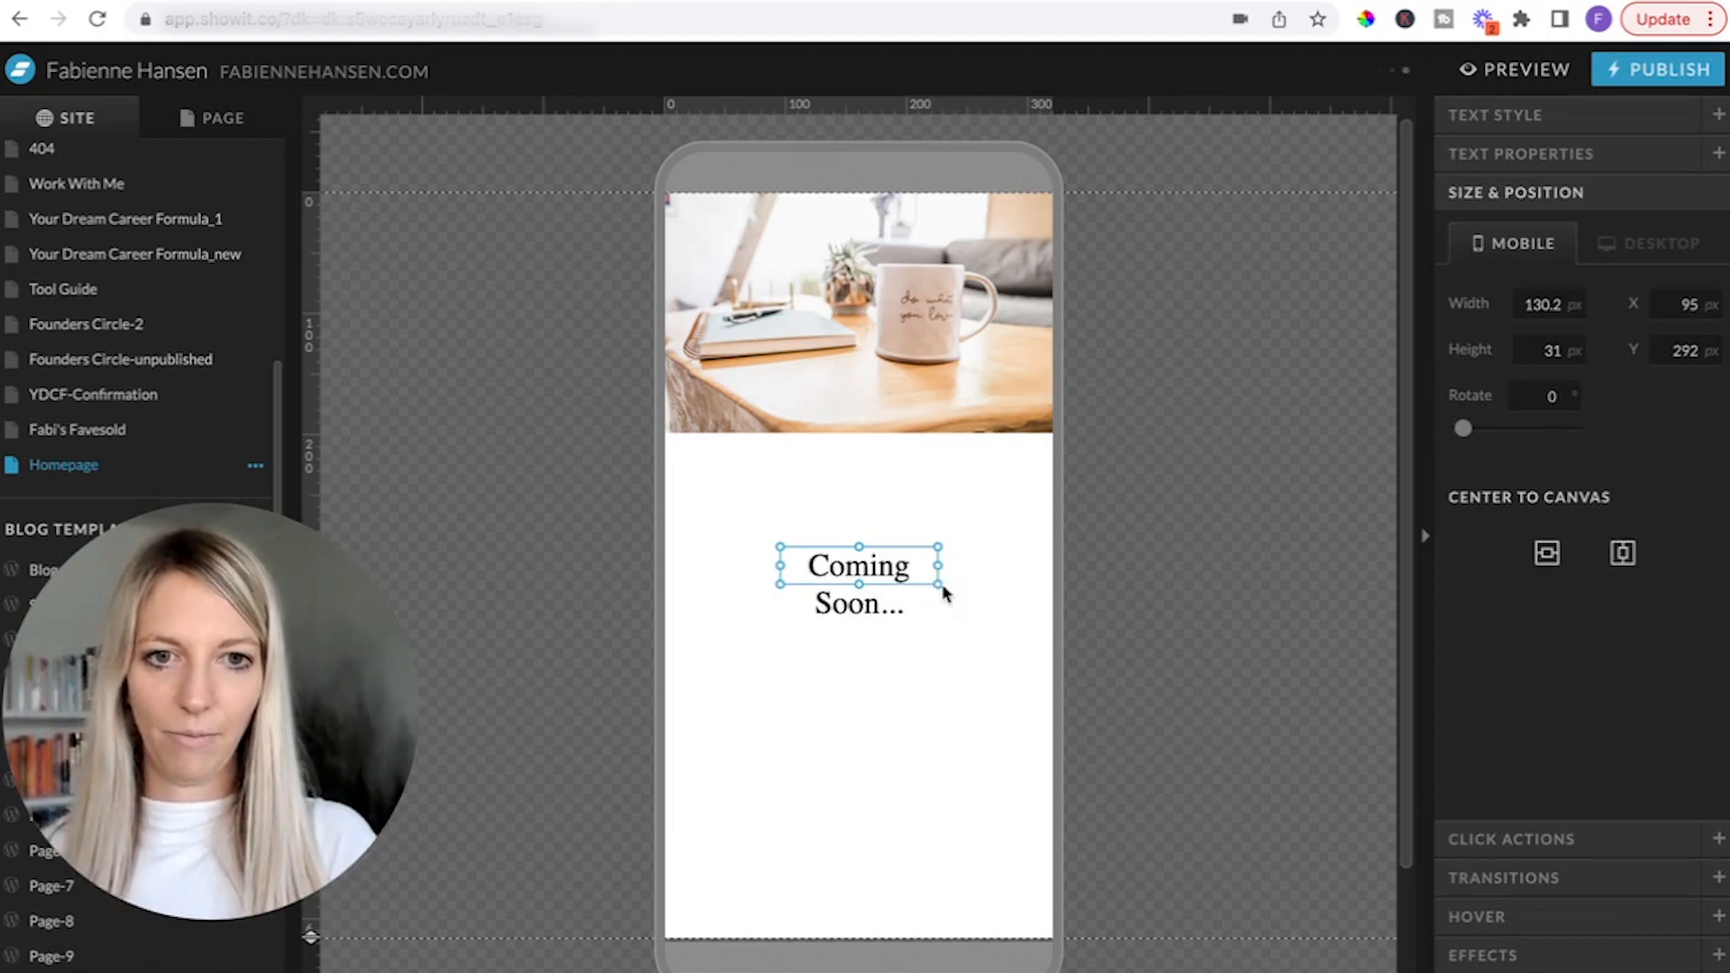
# Widen the "Coming Soon..." heading to about 211 px and place it horizontally centered just below the photo, at about Y 228 px.
pyautogui.moveTo(939, 583); pyautogui.dragTo(1038, 584)
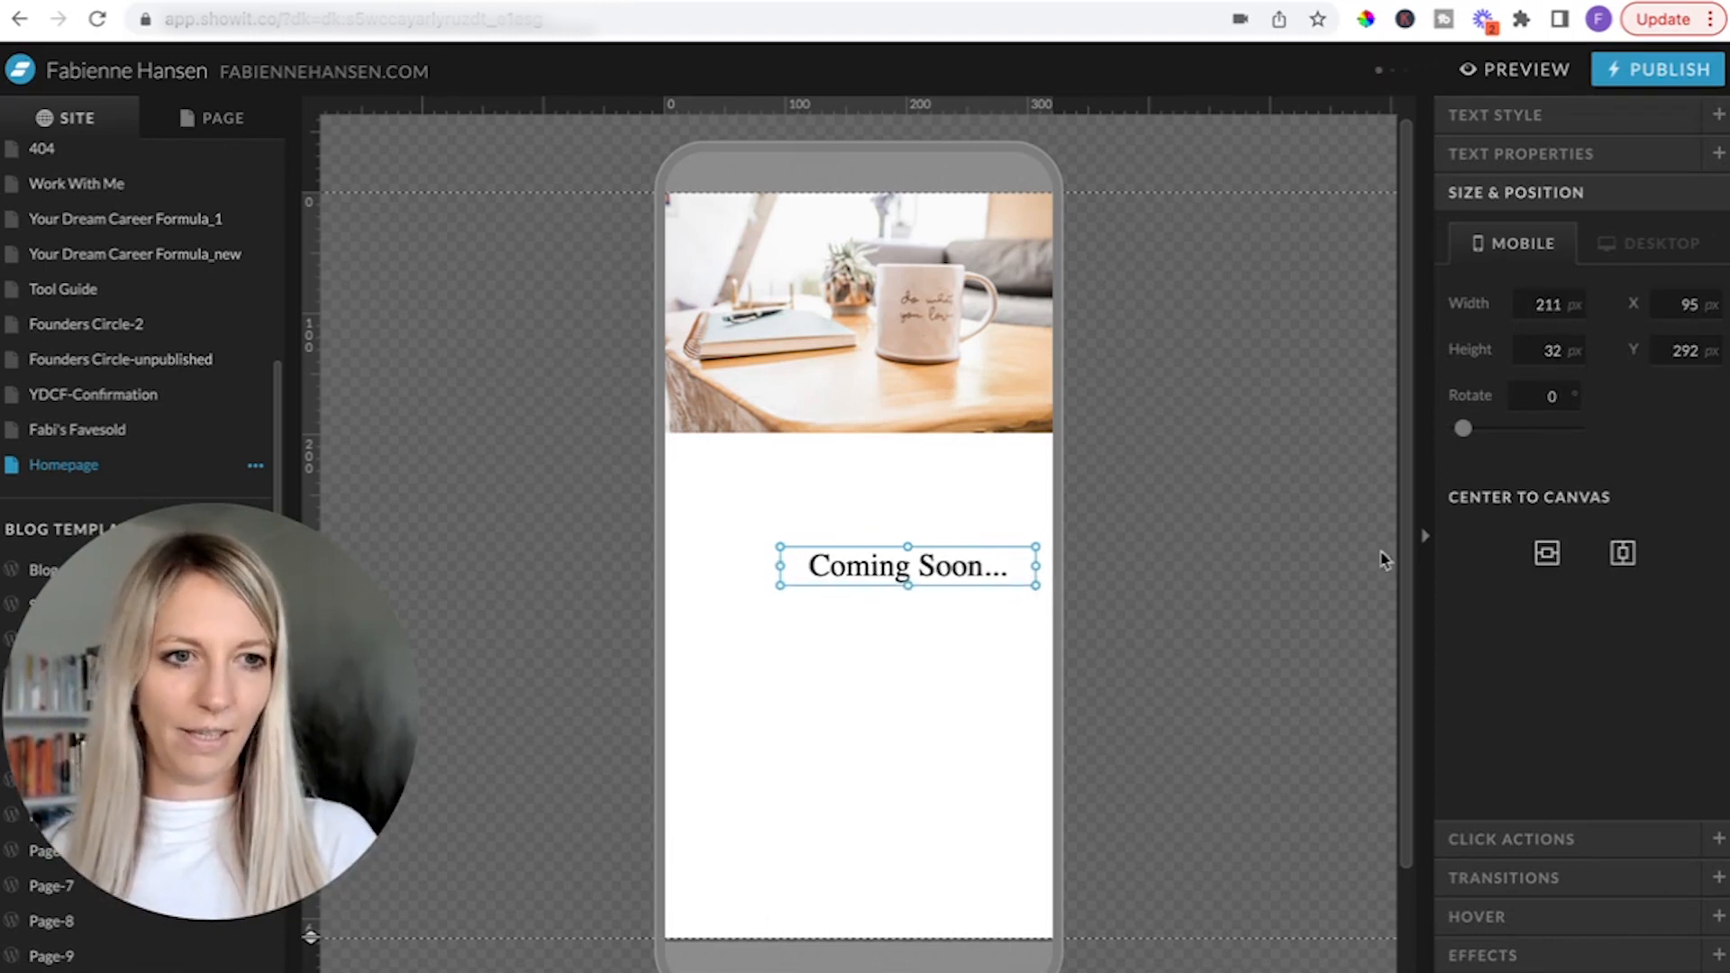
pyautogui.click(1623, 558)
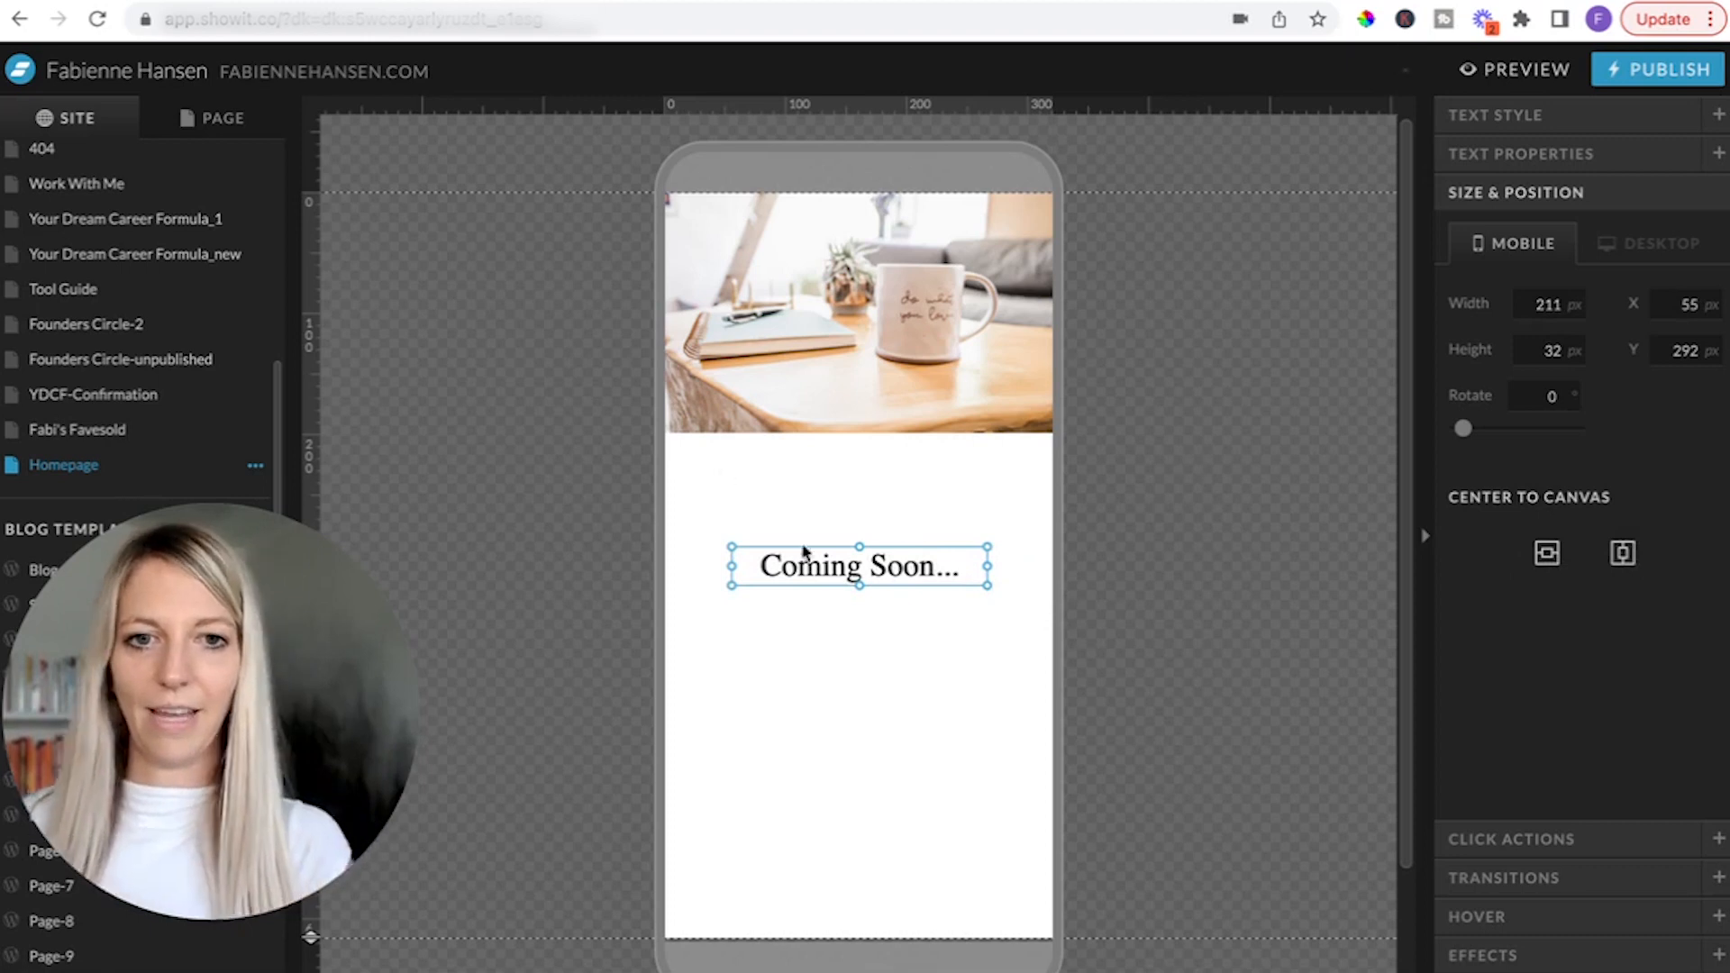
pyautogui.moveTo(818, 583); pyautogui.dragTo(799, 506)
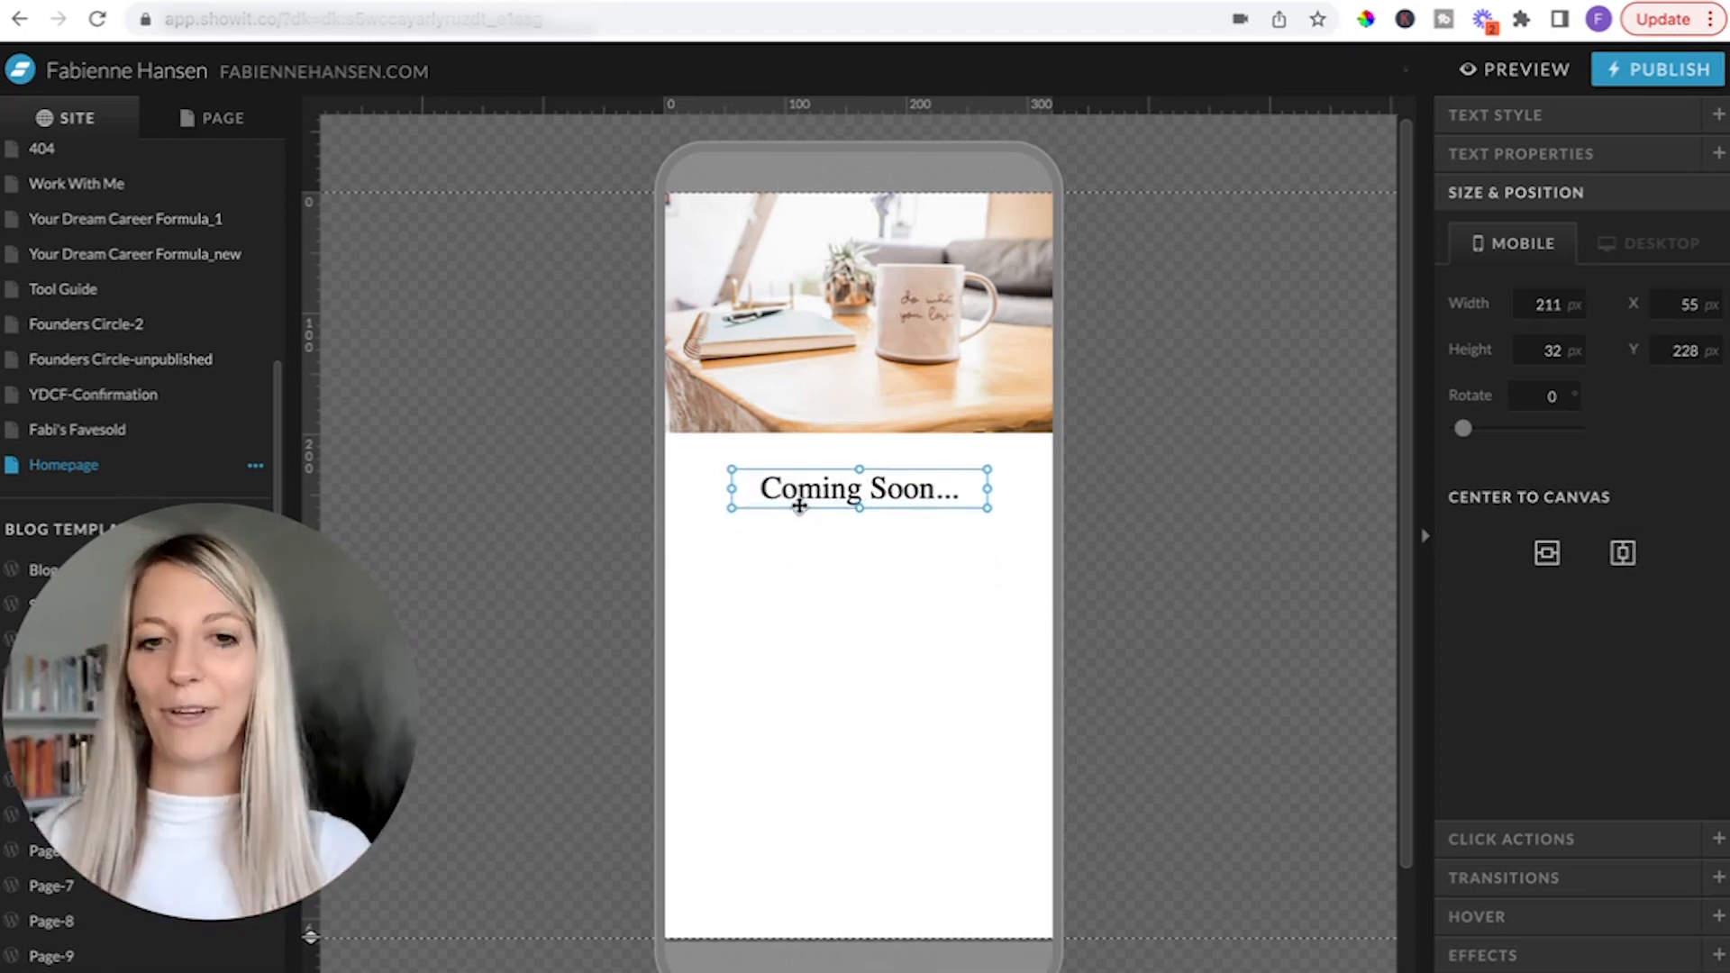
pyautogui.click(826, 702)
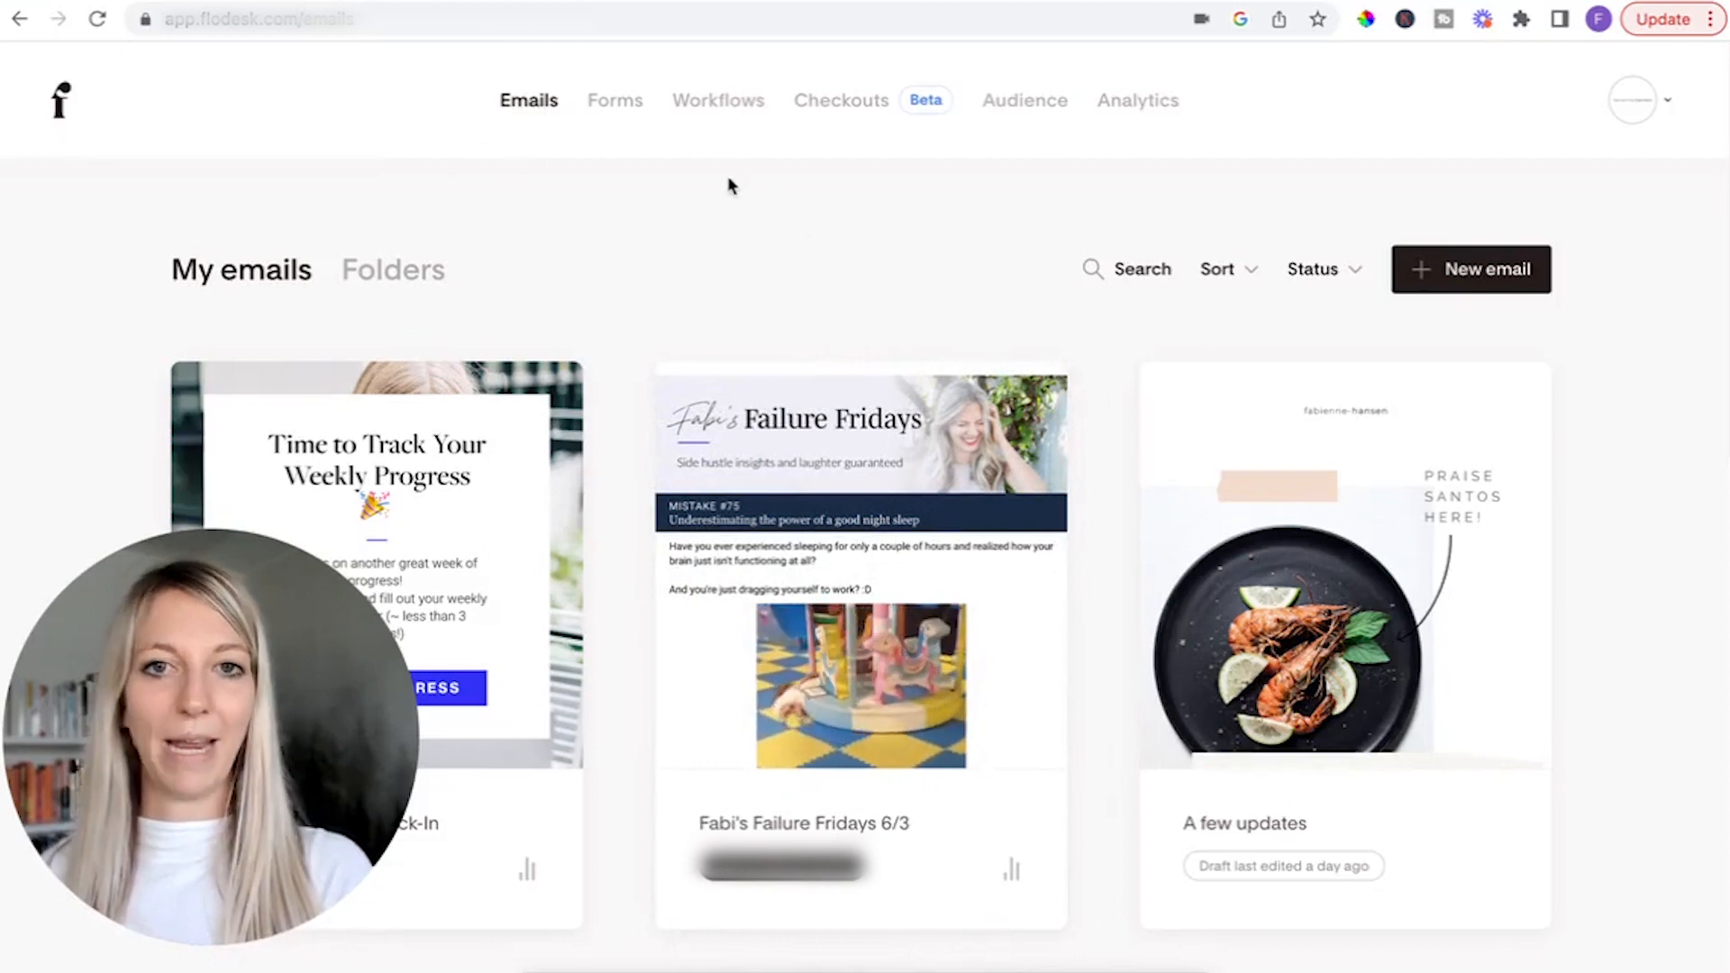
# Switch to Flodesk, start a new form, and limit the form templates to the Inline type.
pyautogui.click(616, 106)
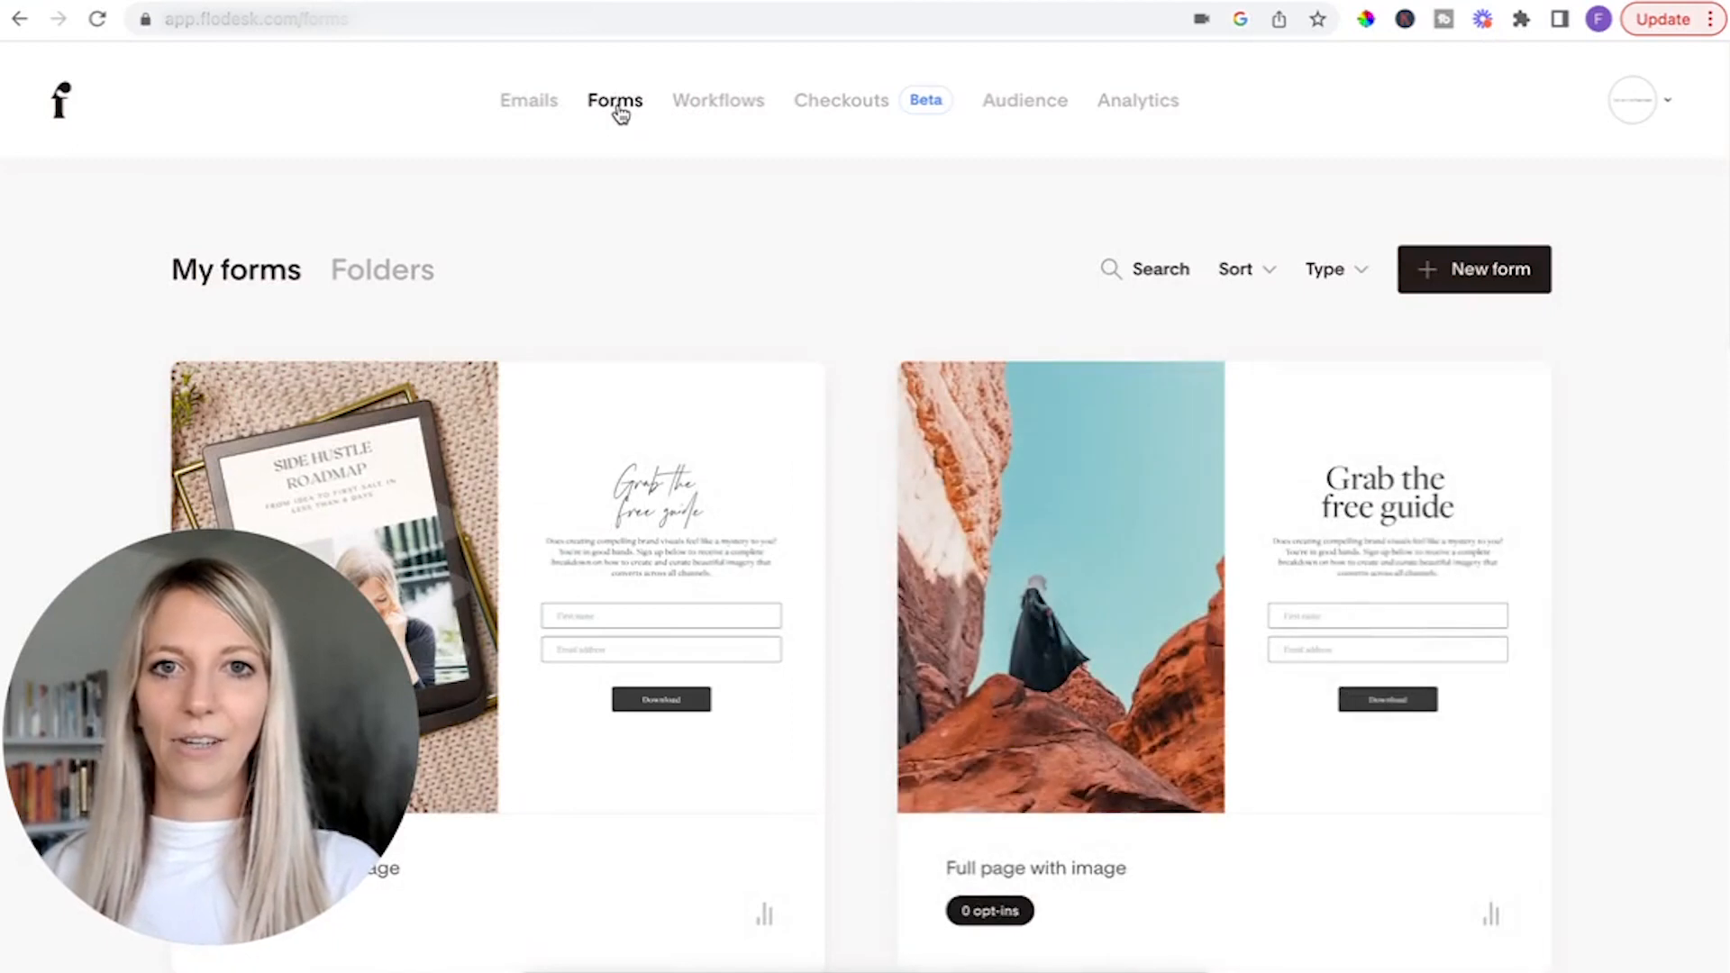
pyautogui.click(1518, 275)
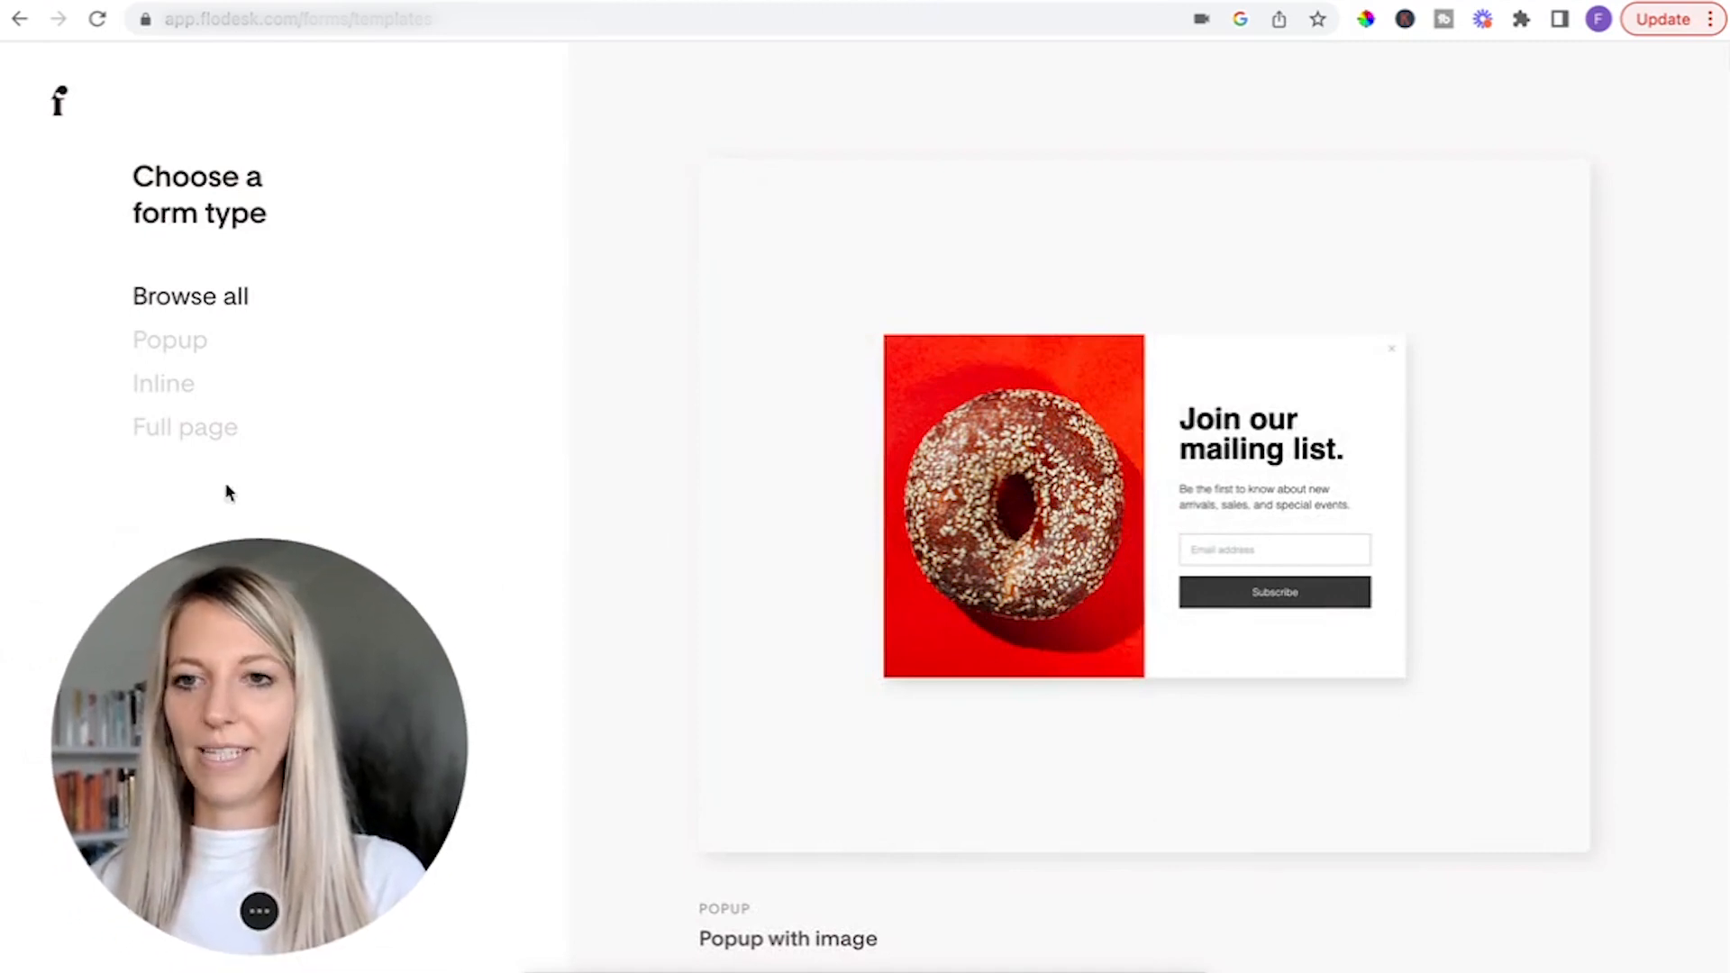
pyautogui.click(183, 397)
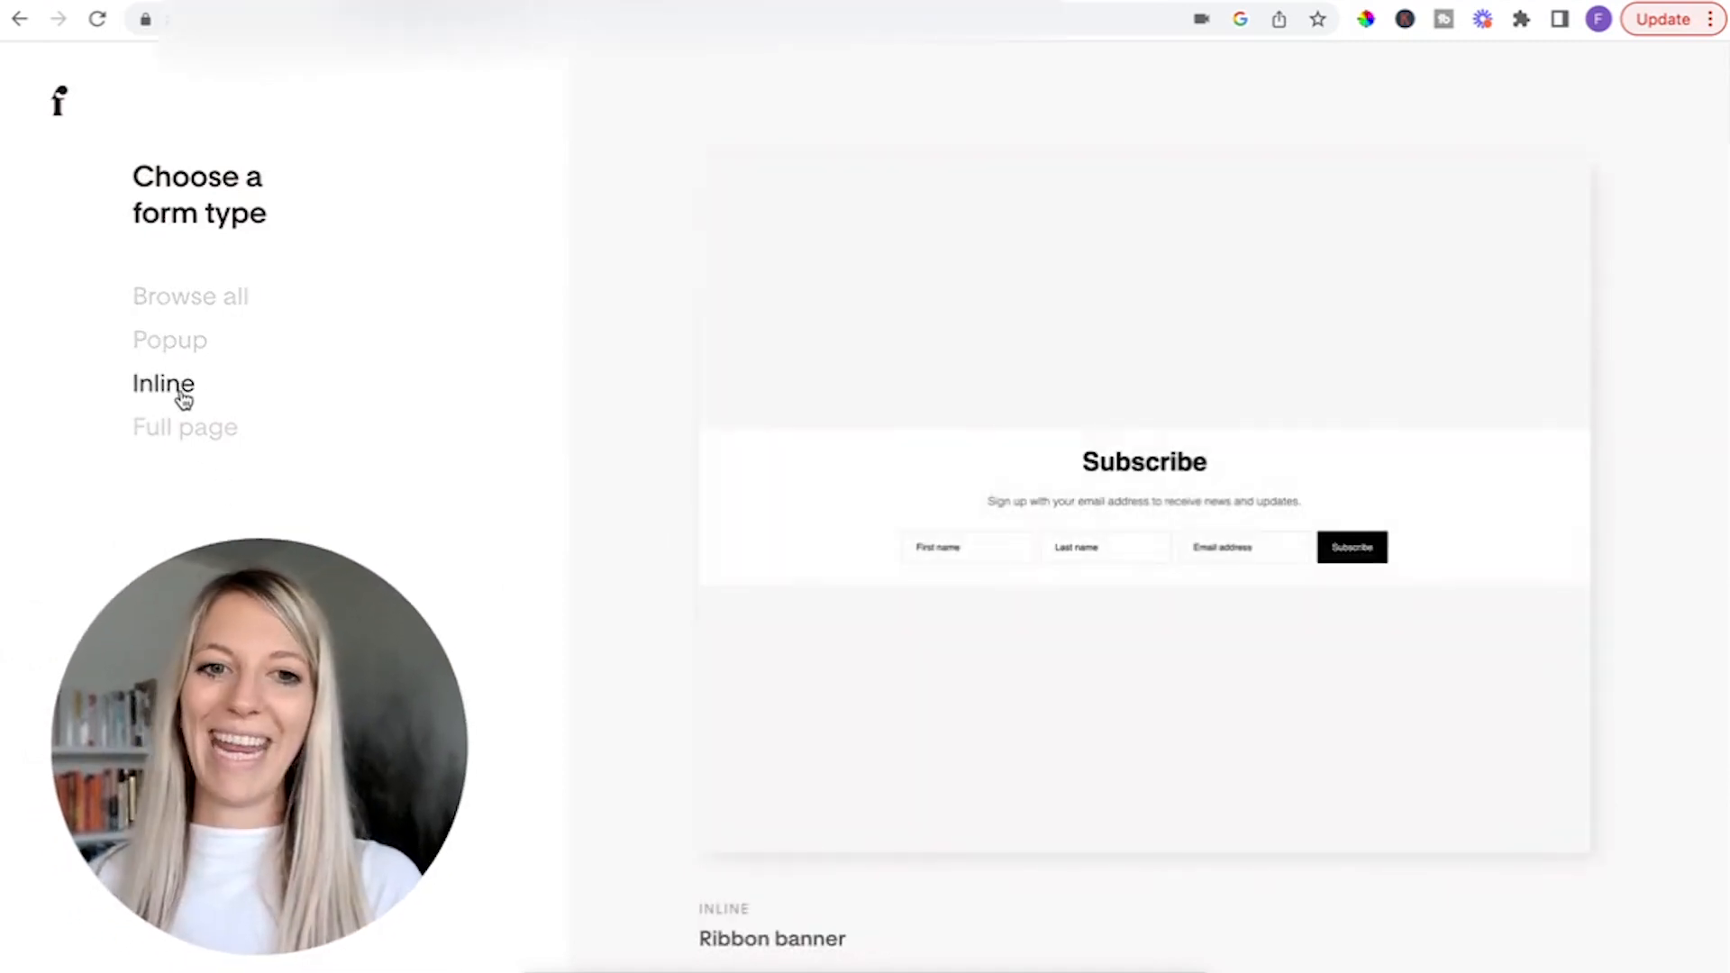
# Browse the inline form templates and choose to customize the "Ribbon banner II" design.
pyautogui.scroll(-10, 961, 645)
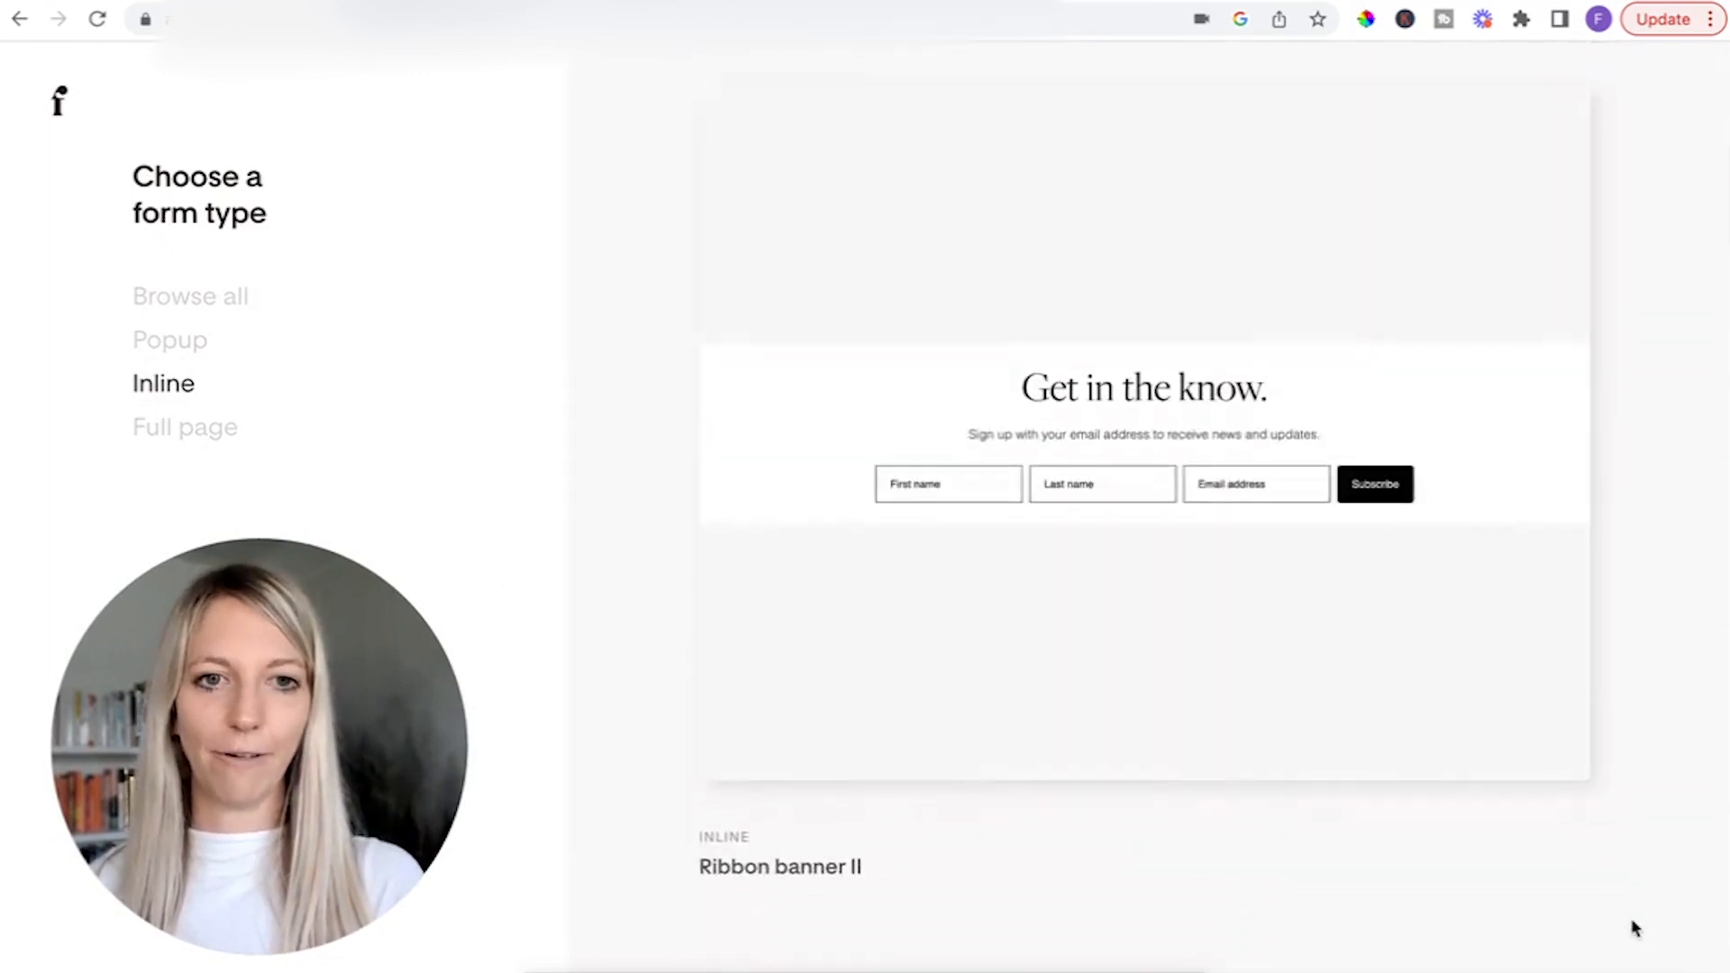
pyautogui.scroll(-6, 1633, 927)
pyautogui.scroll(-15, 1633, 927)
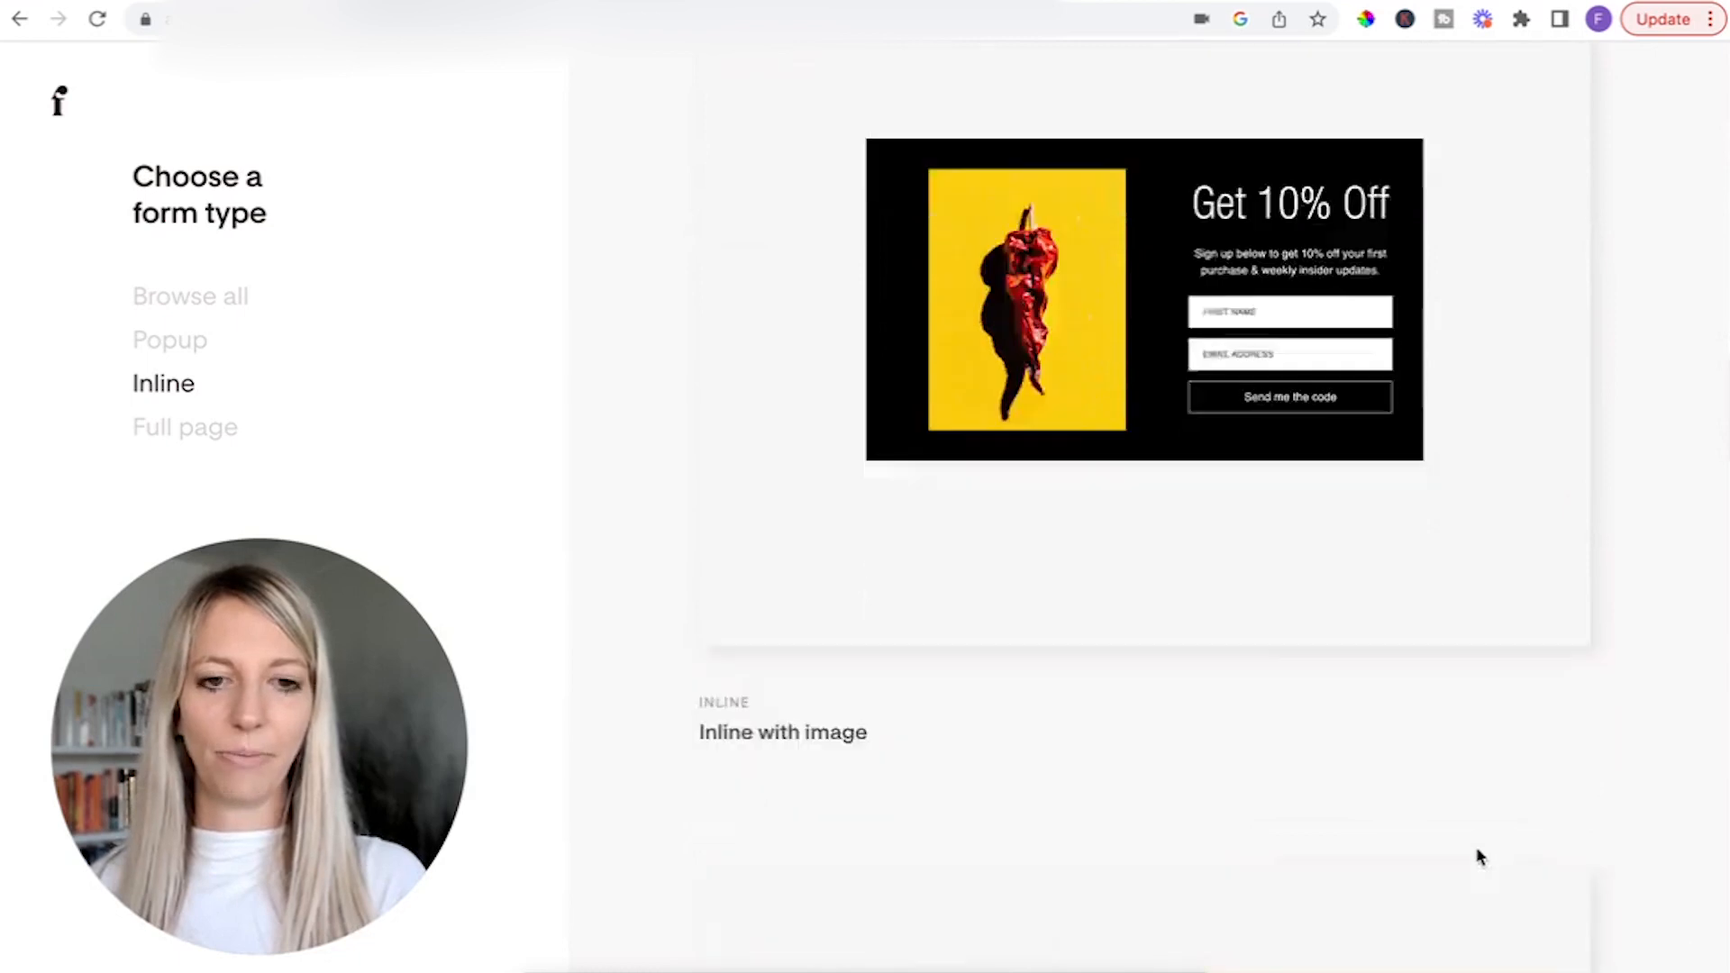
pyautogui.scroll(-4, 1478, 857)
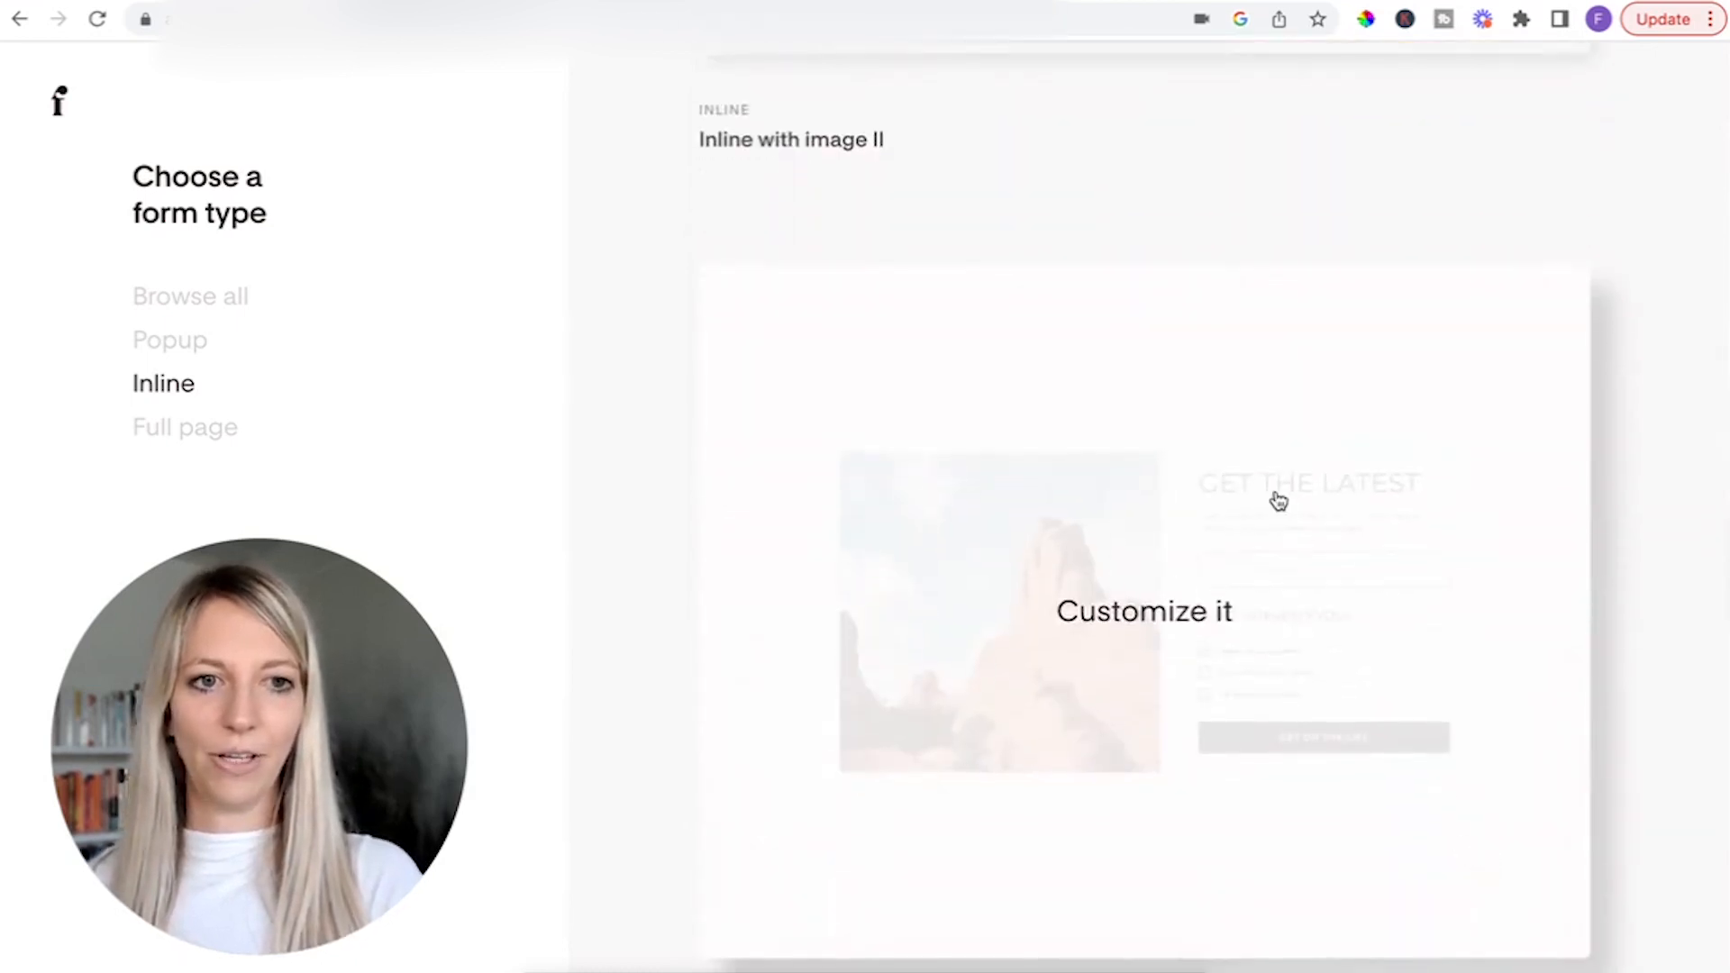
pyautogui.scroll(-6, 1279, 494)
pyautogui.scroll(-20, 1276, 498)
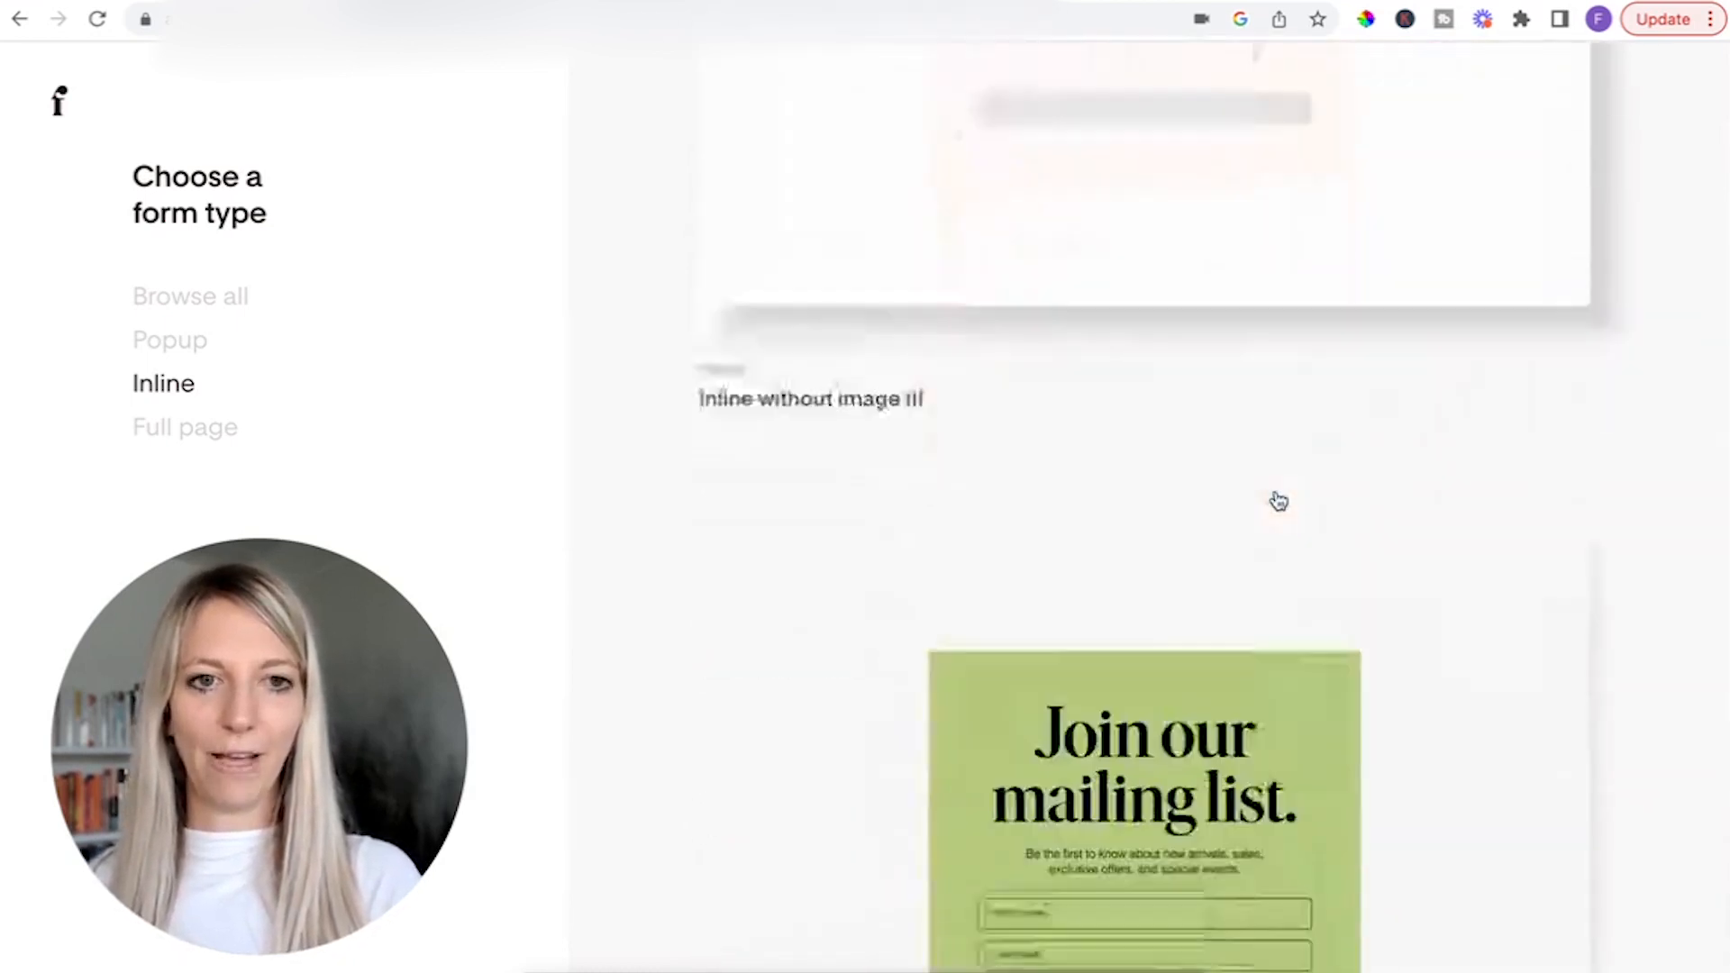
pyautogui.scroll(20, 1120, 603)
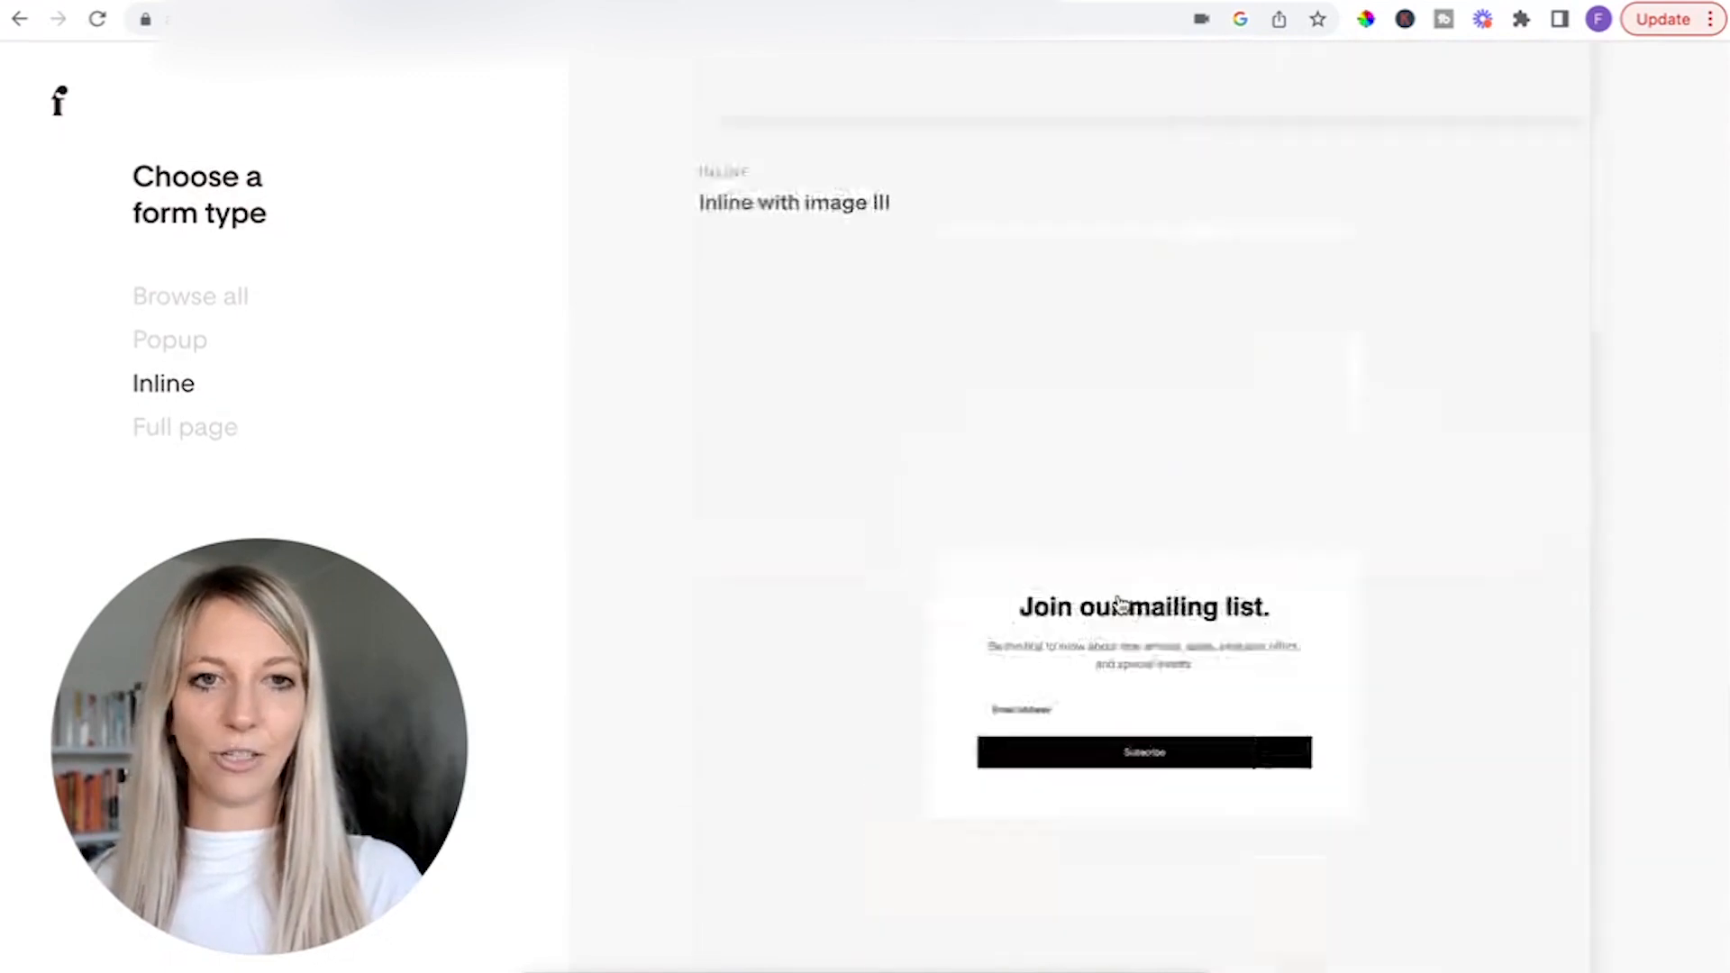
pyautogui.scroll(10, 1120, 602)
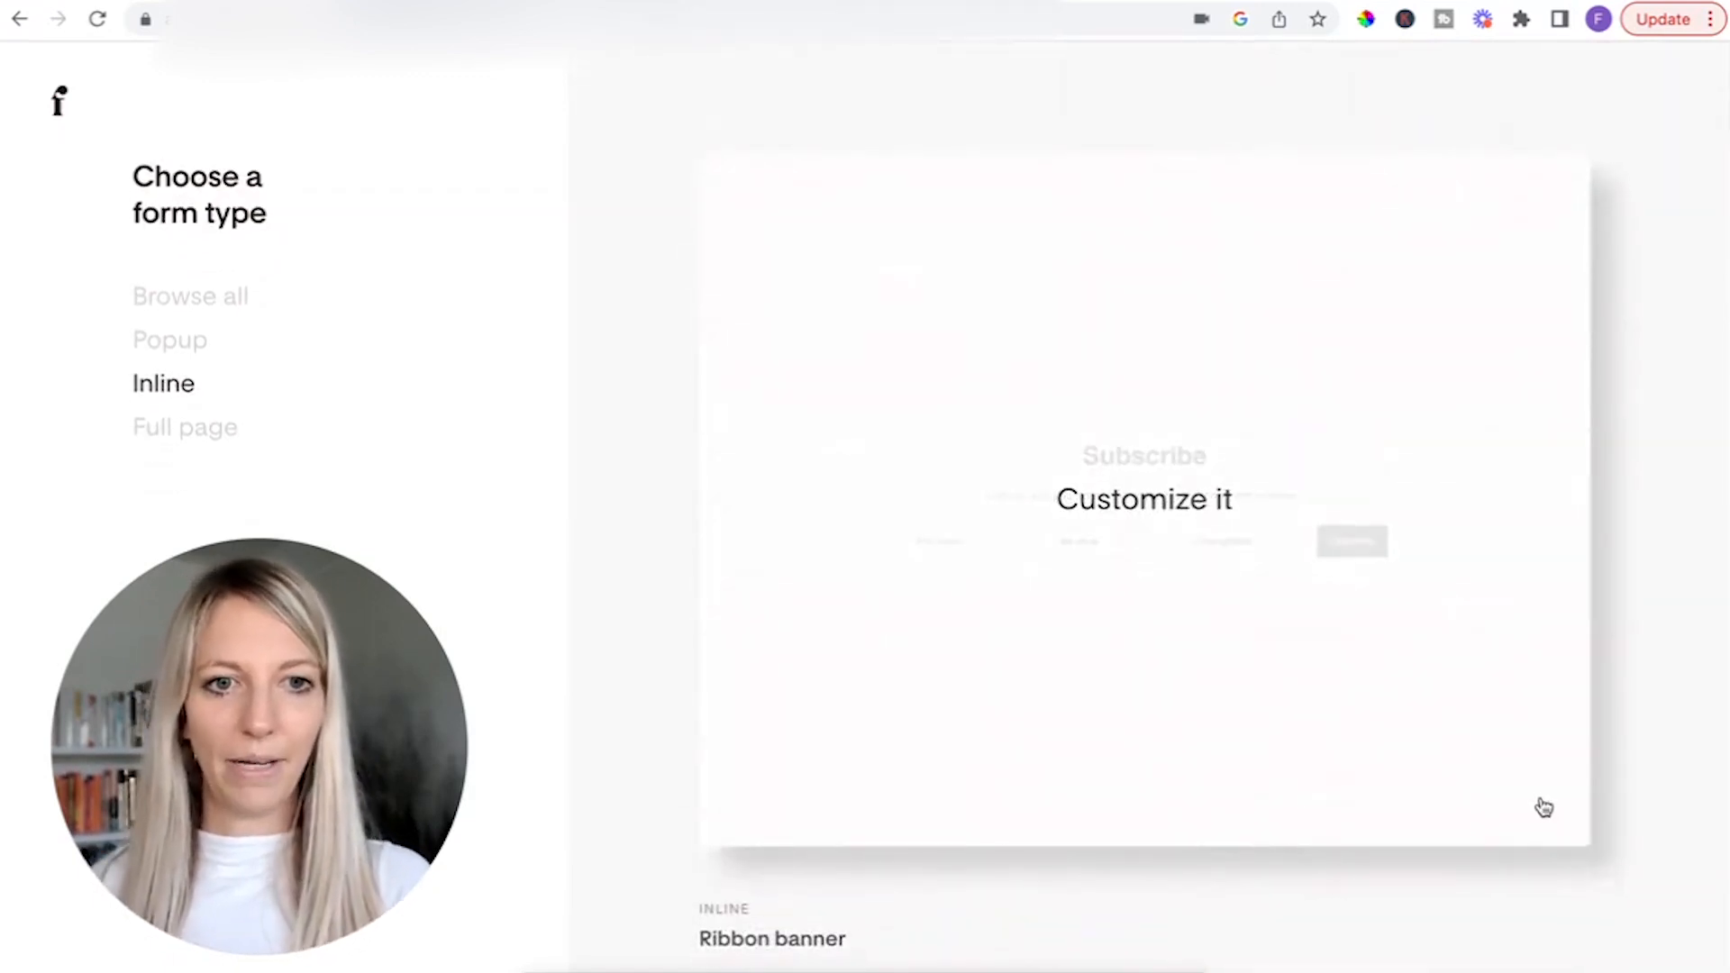
pyautogui.scroll(-10, 1555, 667)
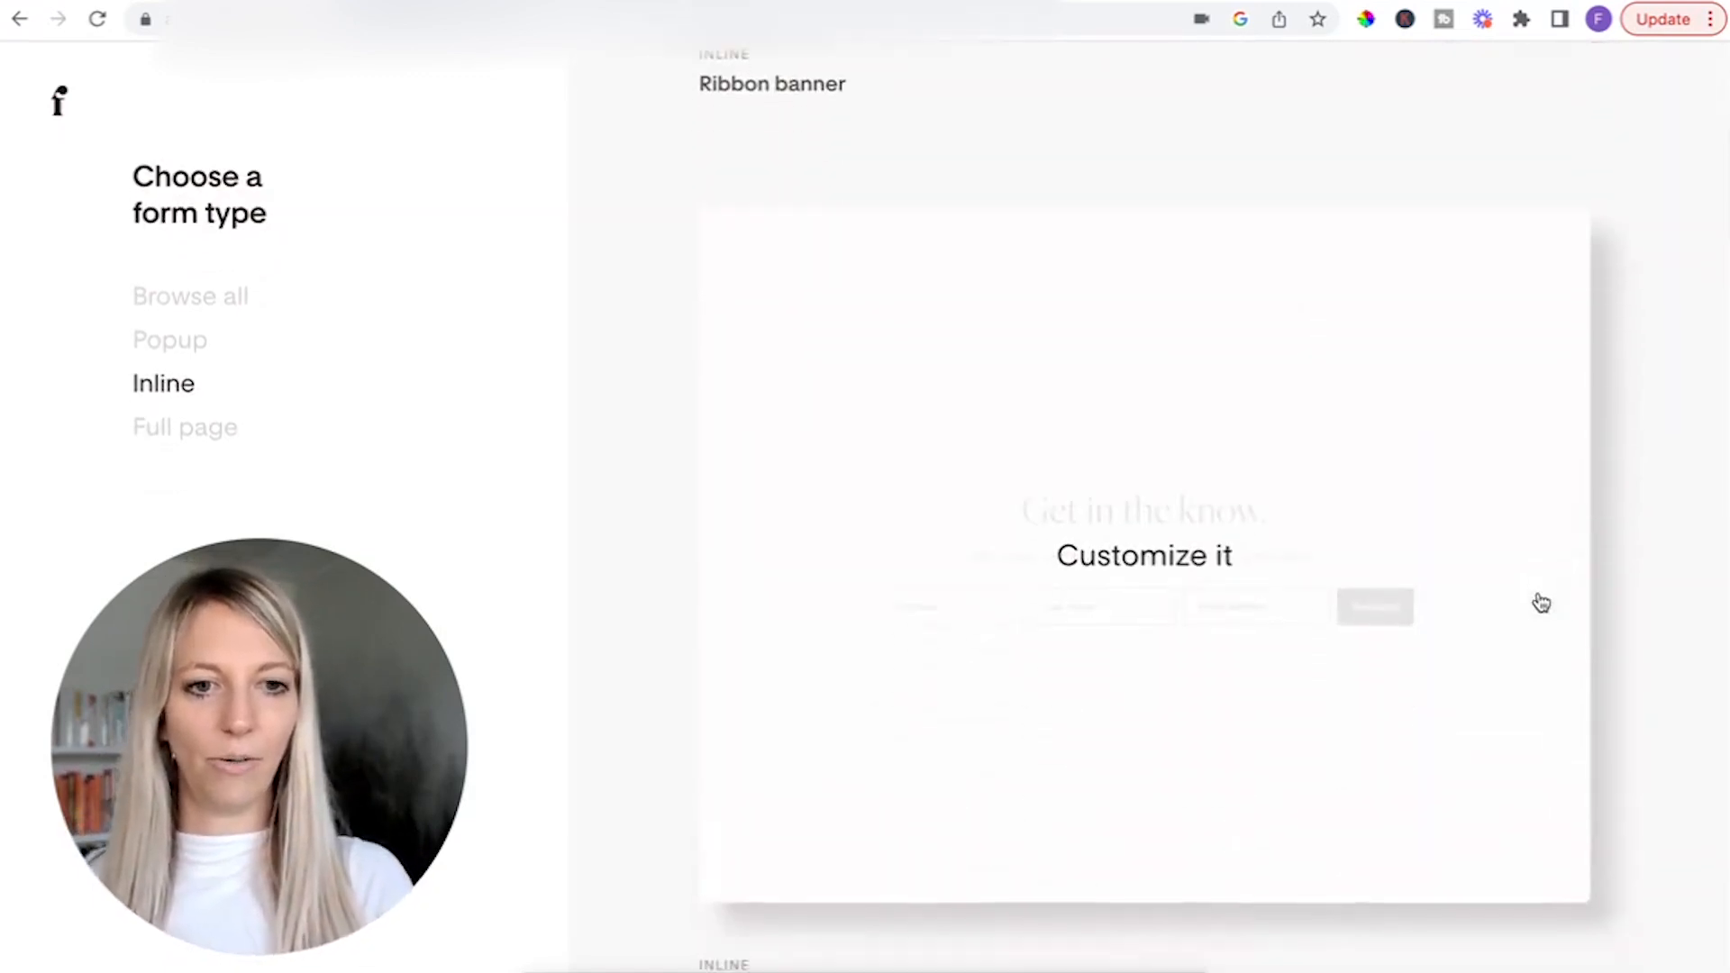
pyautogui.click(1196, 544)
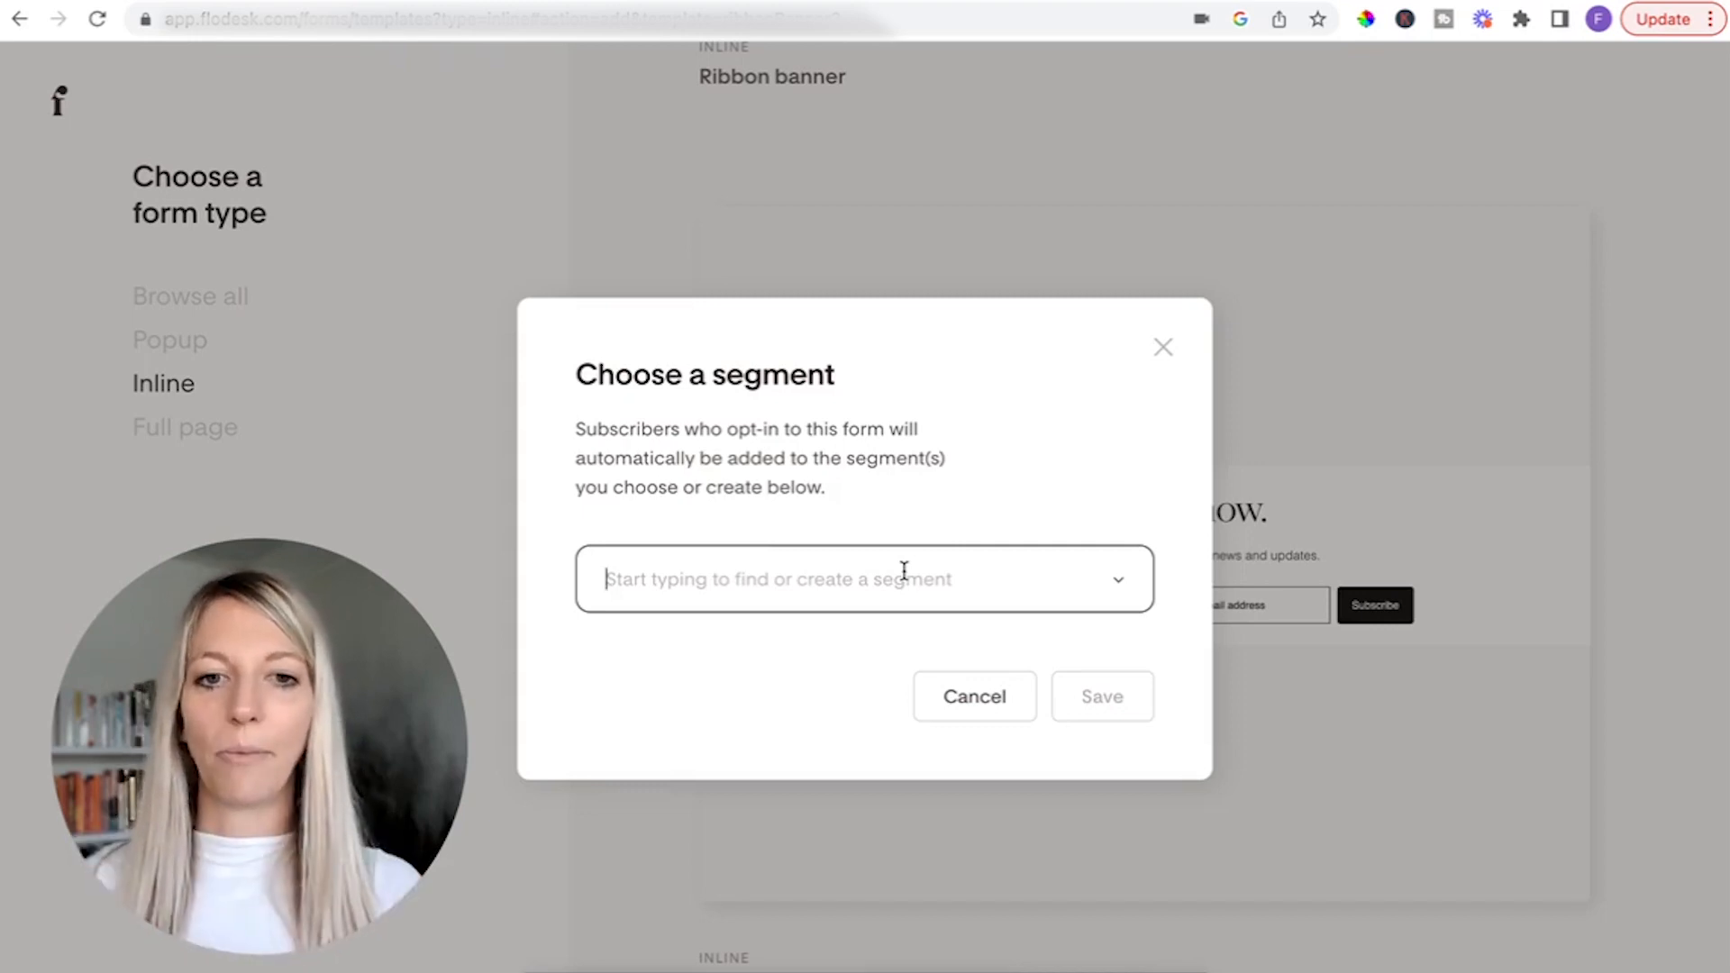
# Assign the "Side Hustle Roadmap" segment to the new form and save the choice.
pyautogui.click(1146, 578)
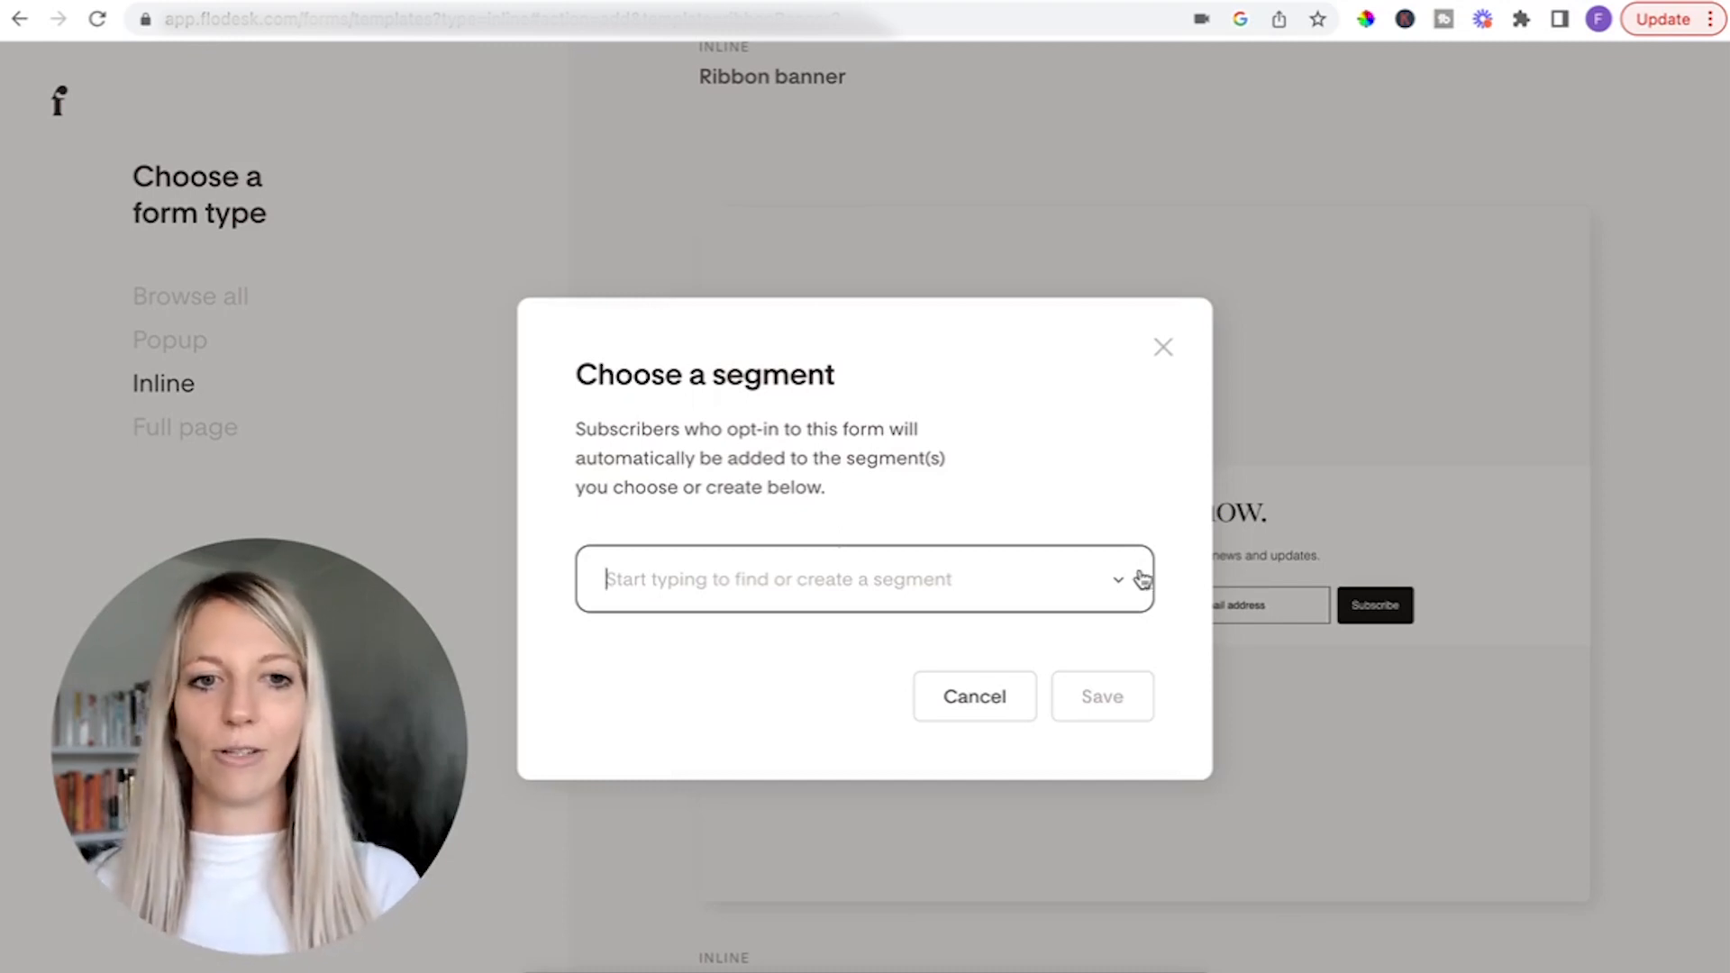
pyautogui.click(1132, 576)
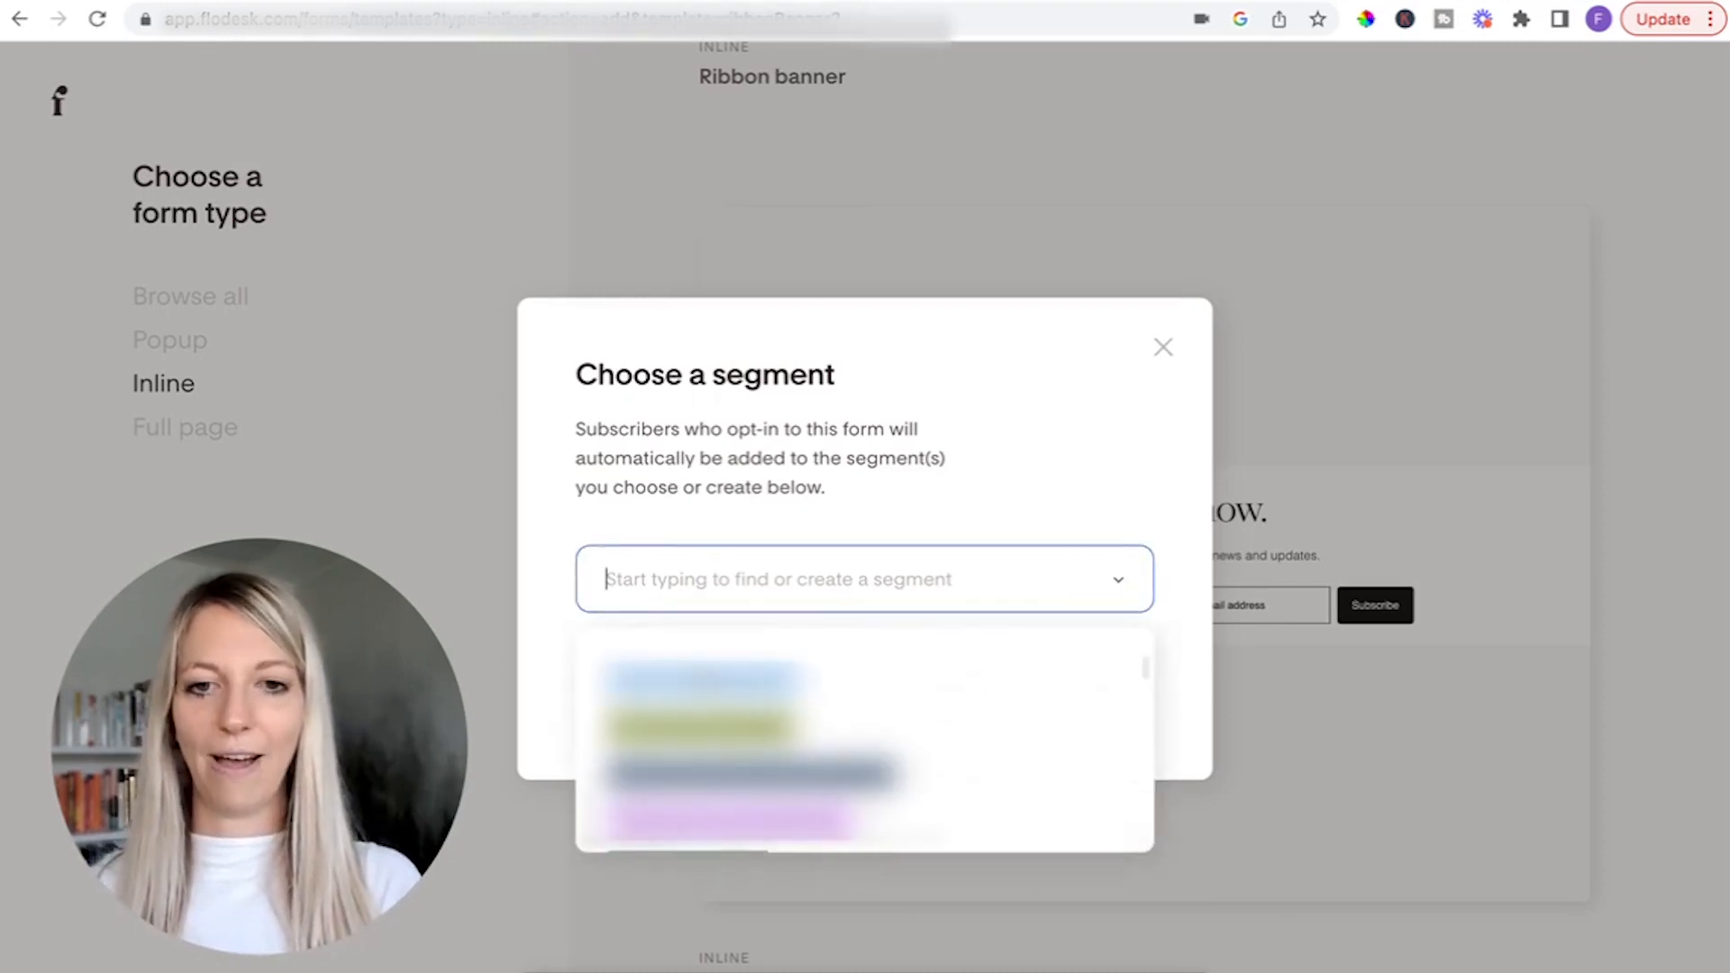
pyautogui.click(699, 676)
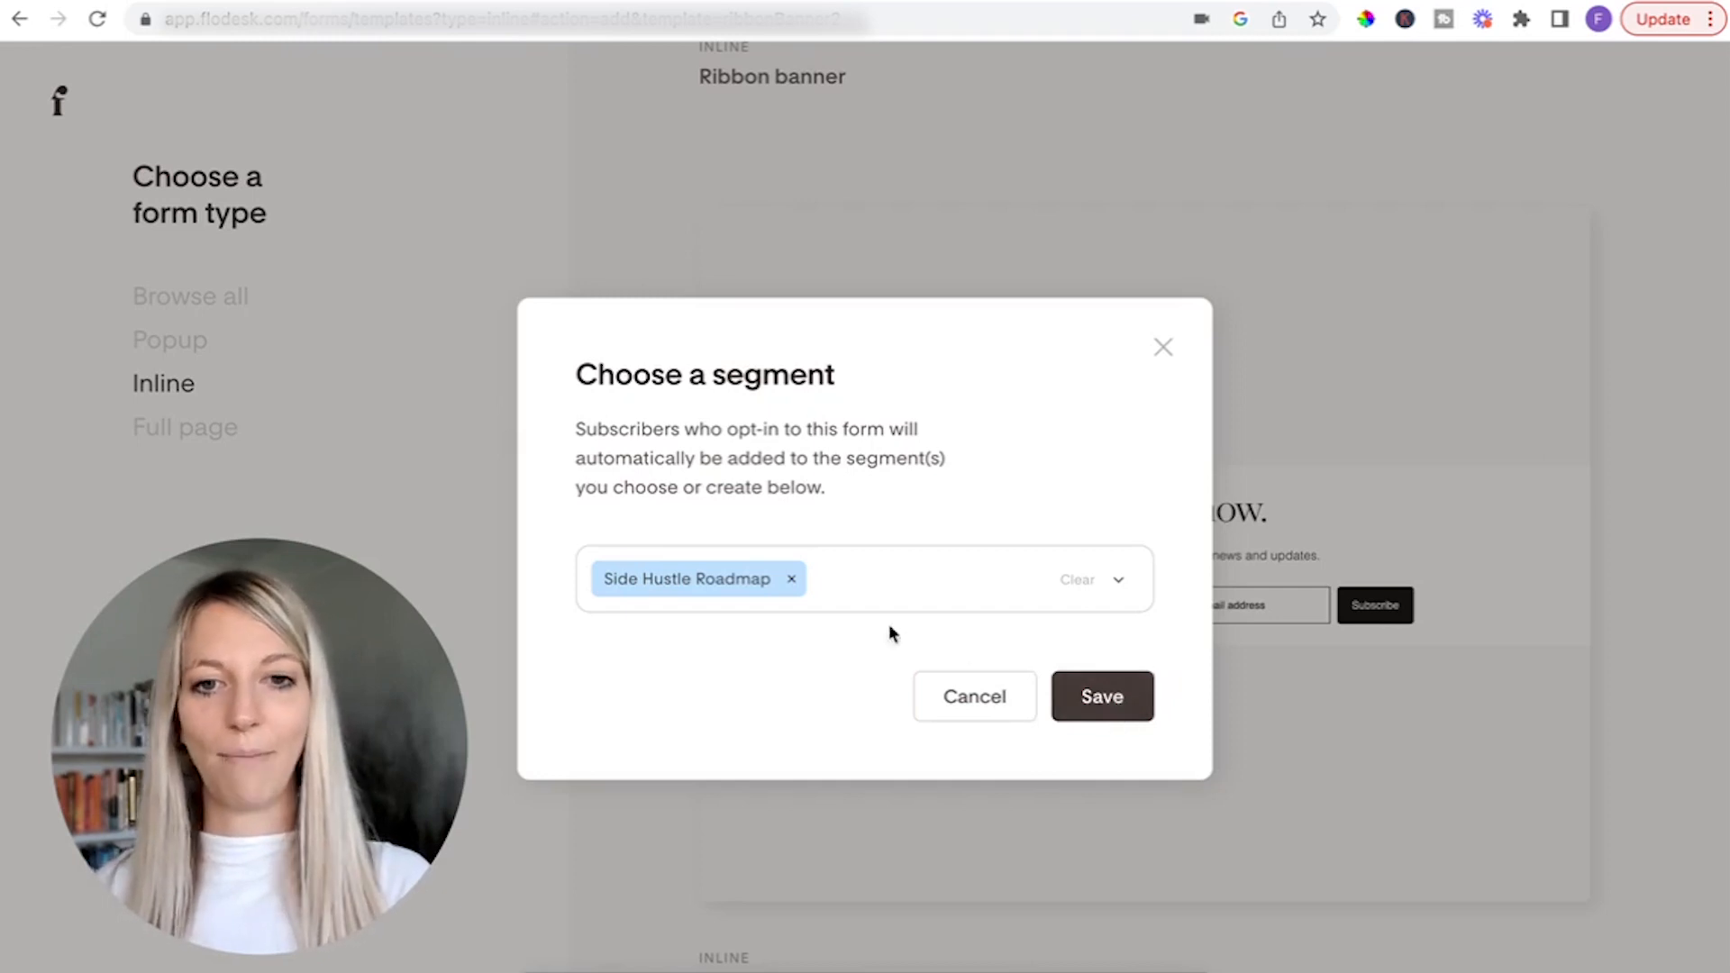
pyautogui.click(1103, 701)
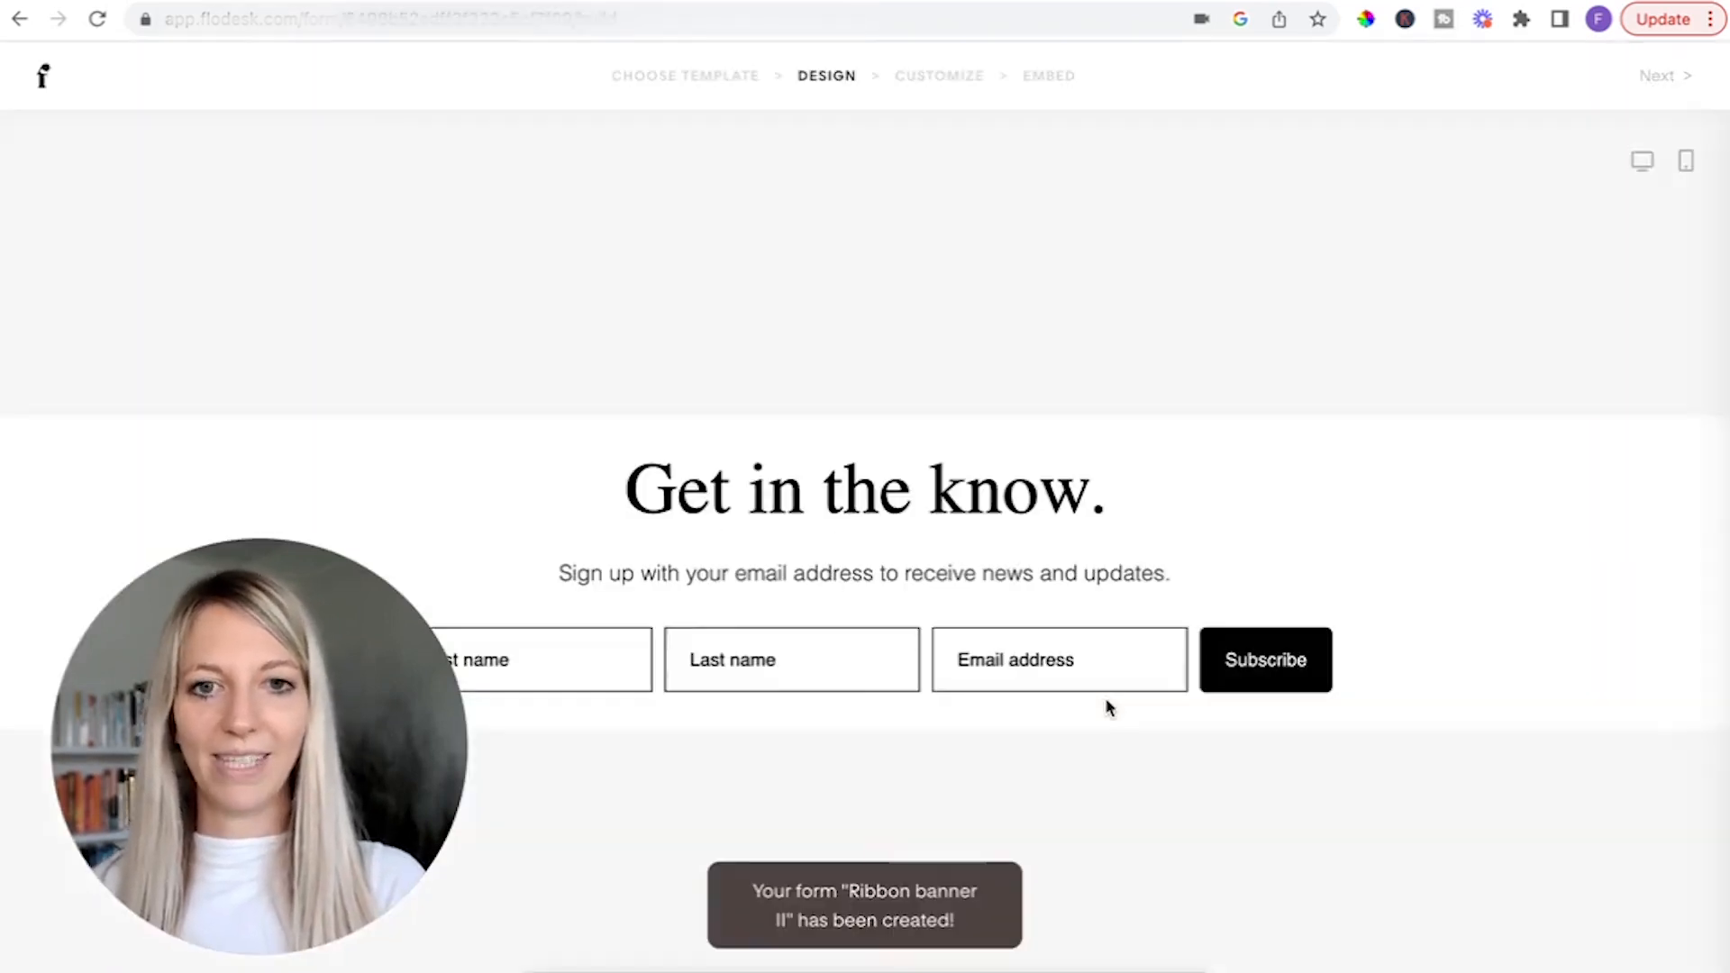
# Remove the sign-up description line and the "Get in the know." heading text from the form.
pyautogui.click(878, 509)
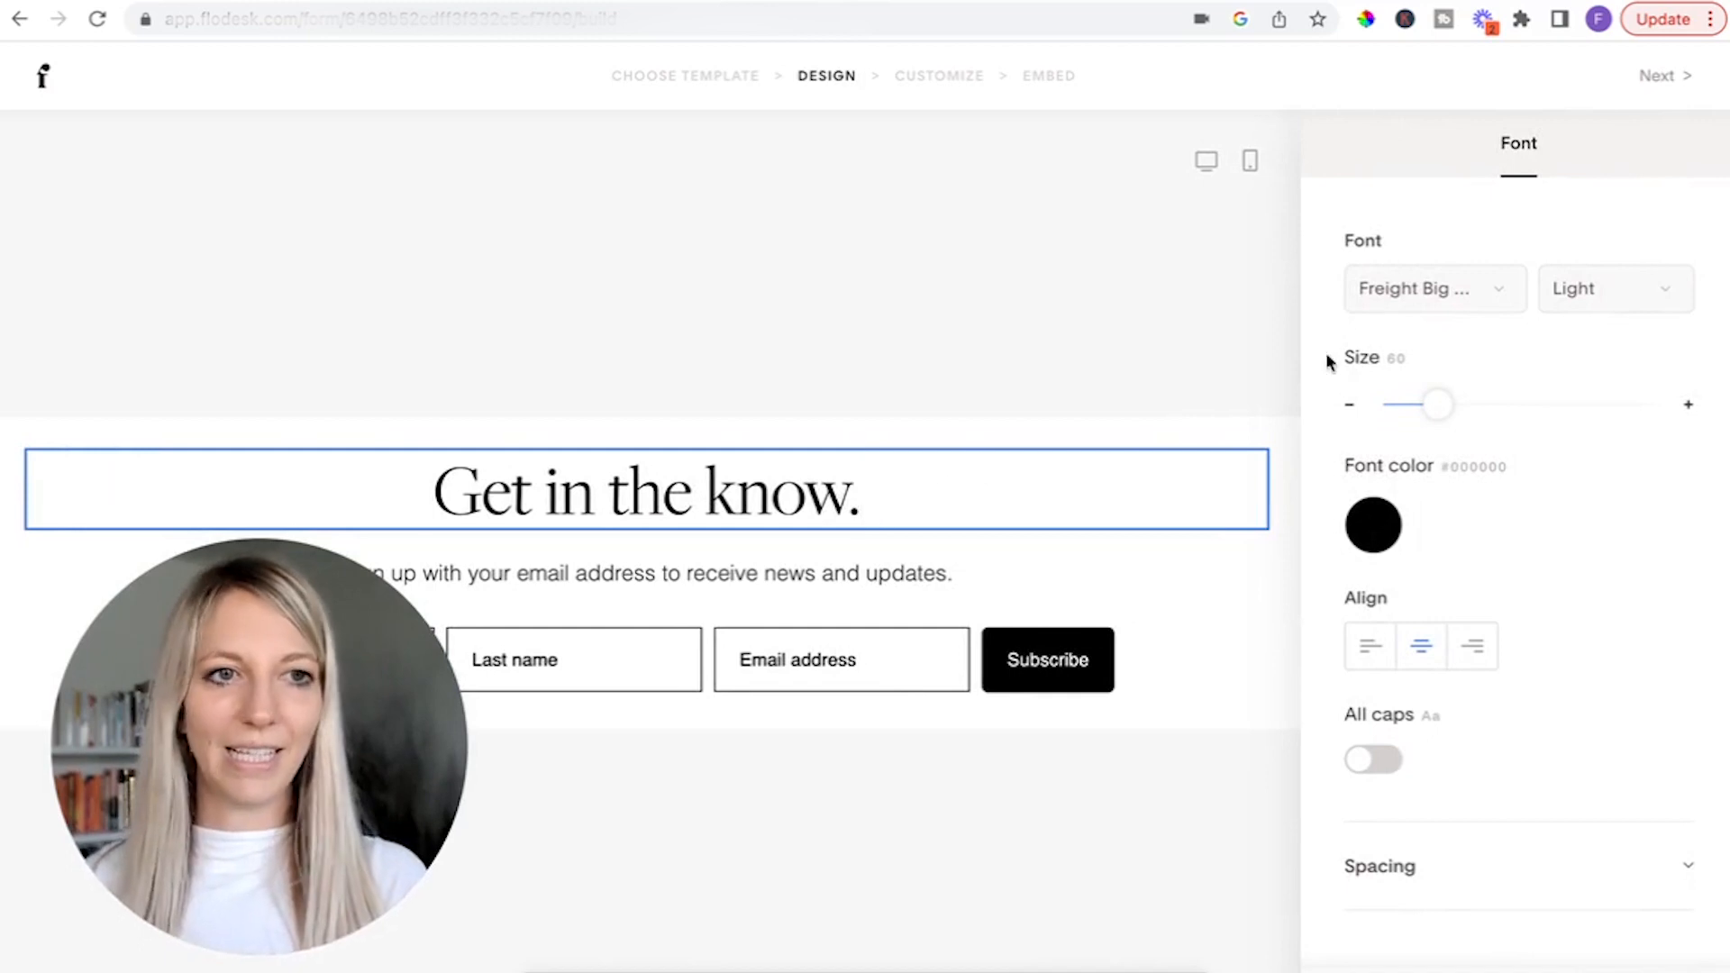
pyautogui.click(957, 437)
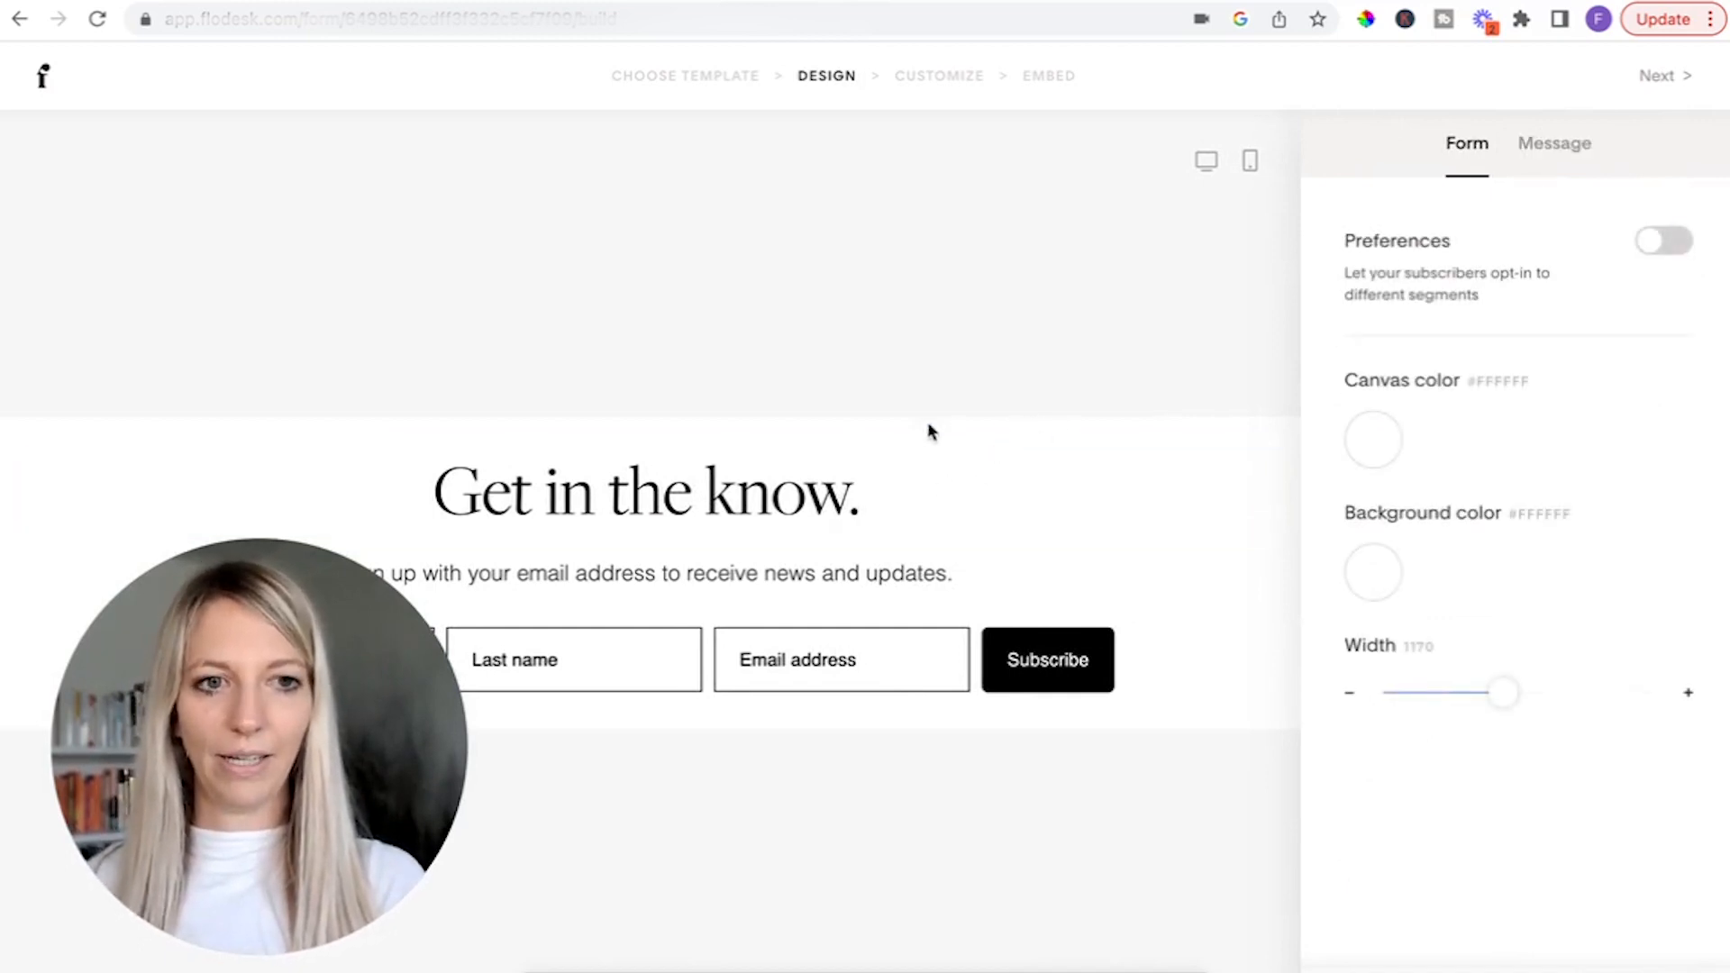
pyautogui.doubleClick(797, 573)
pyautogui.hotkey('ctrl', 'a')
pyautogui.press('BackSpace')
pyautogui.doubleClick(712, 498)
pyautogui.hotkey('ctrl', 'a')
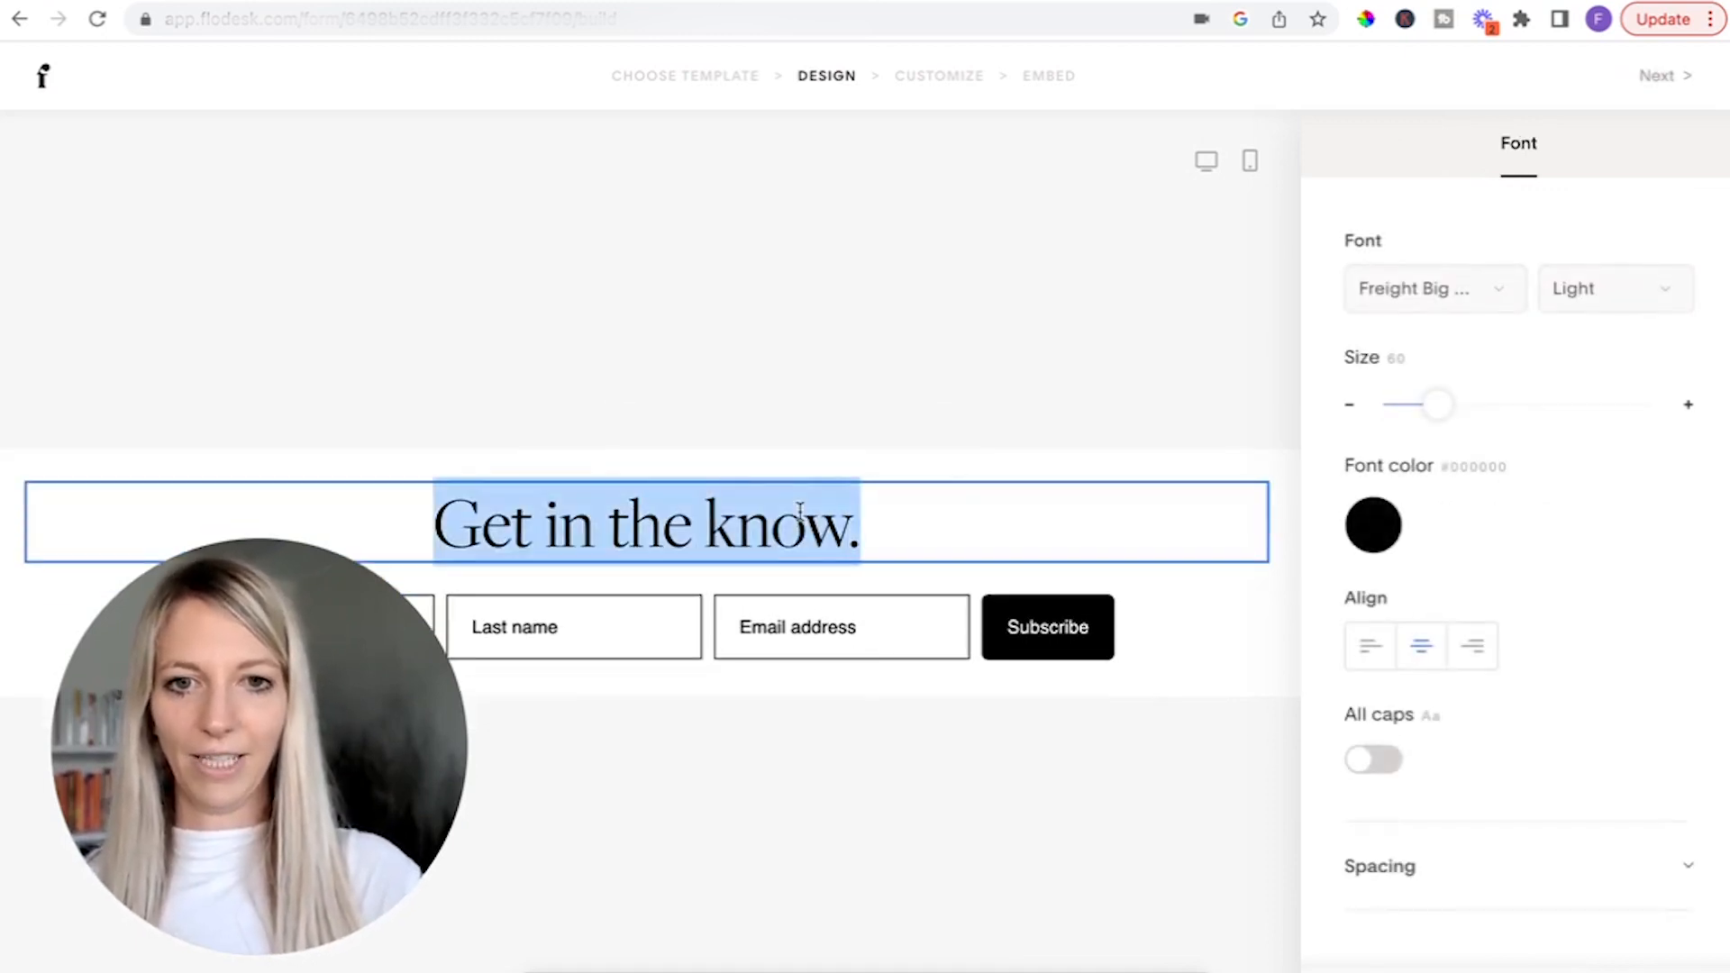
pyautogui.press('BackSpace')
# Delete the Last name field from the form's input fields.
pyautogui.click(863, 644)
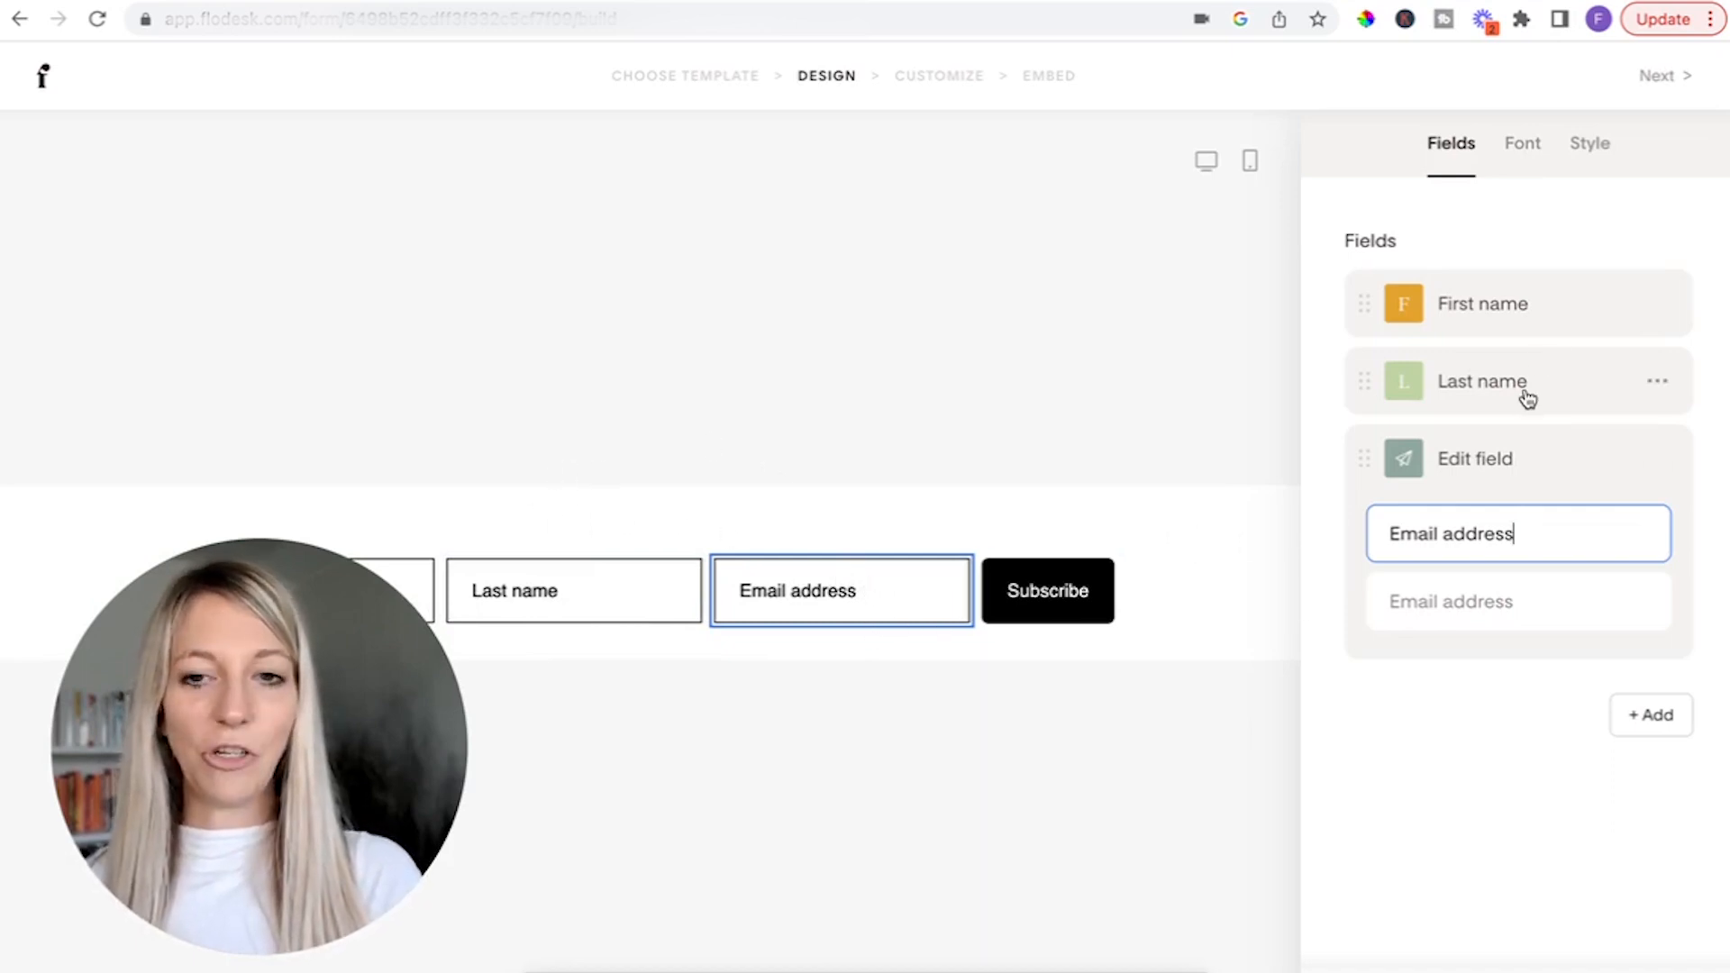
pyautogui.click(1656, 380)
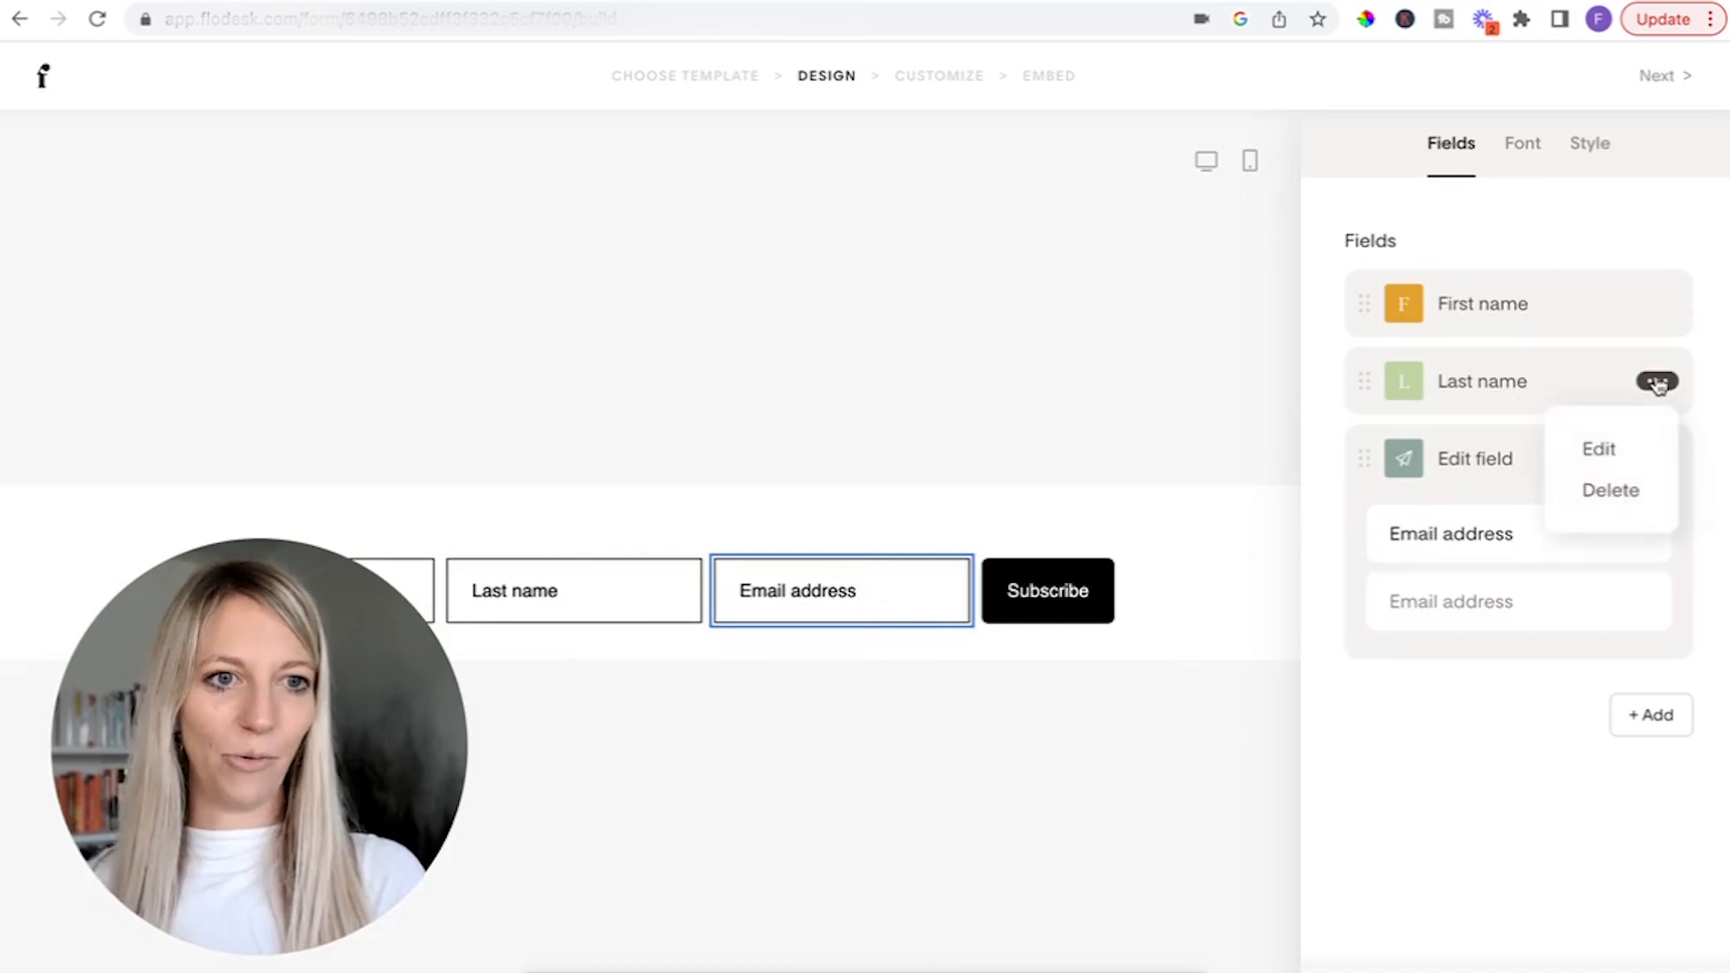
pyautogui.click(1626, 505)
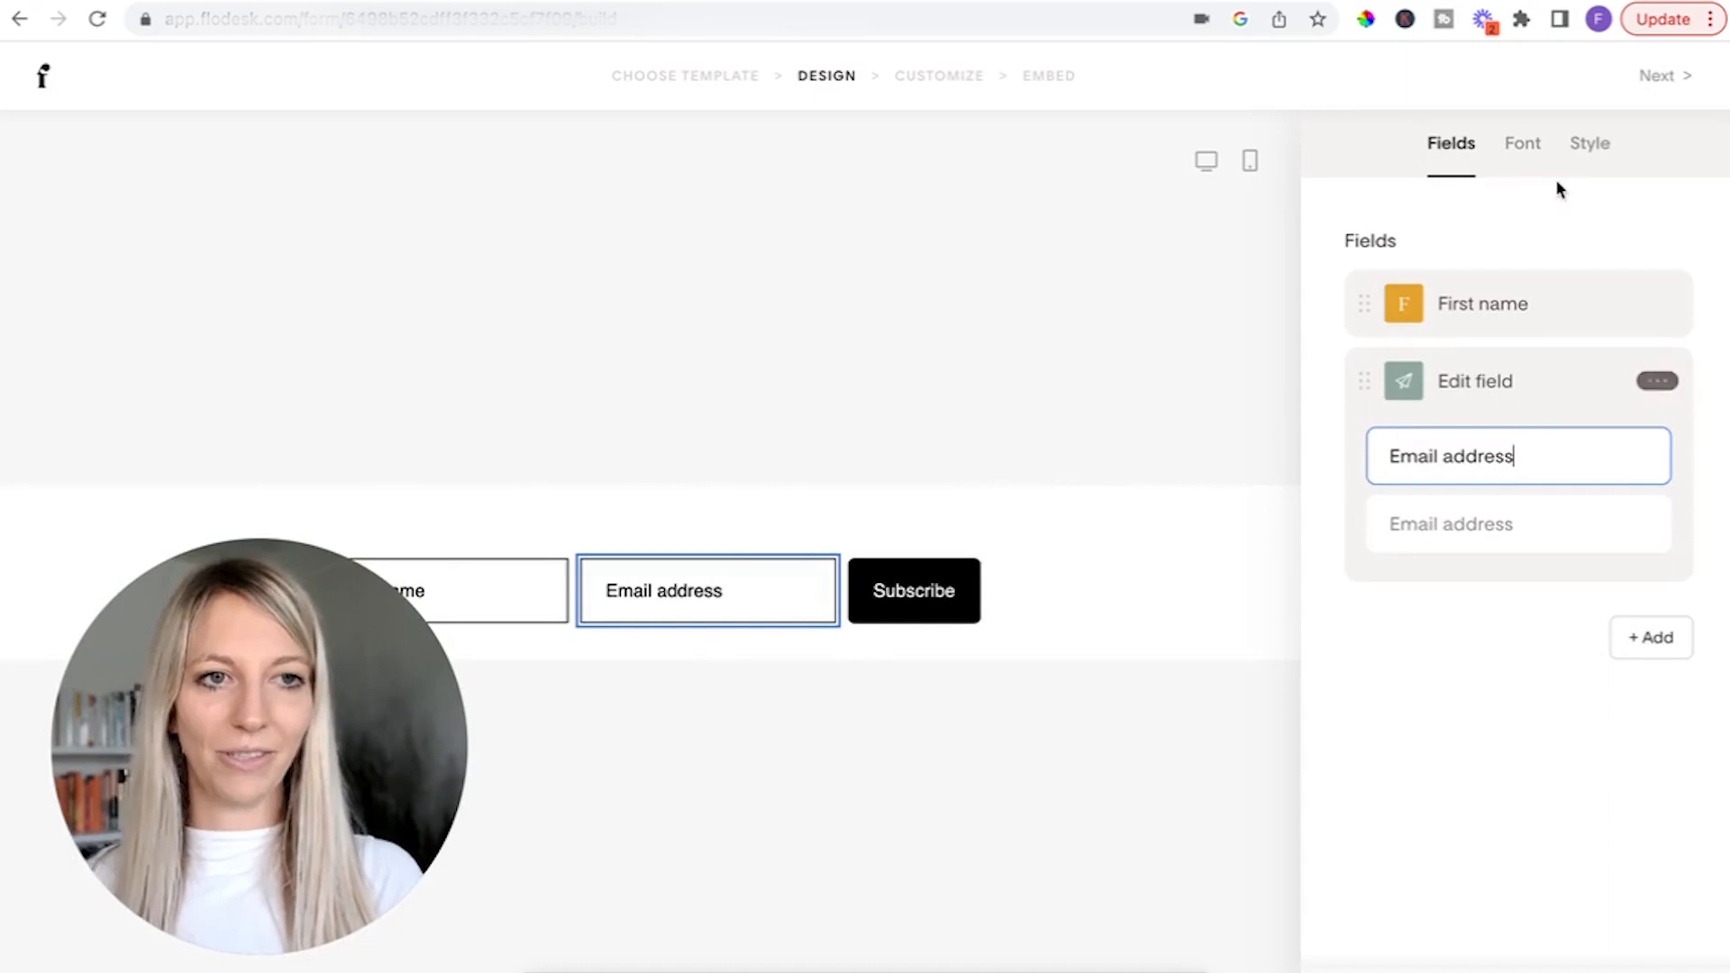
# Replace the Subscribe button's text with "YES, I WANT THAT," followed by the owner's short first name and two exclamation marks.
pyautogui.click(870, 622)
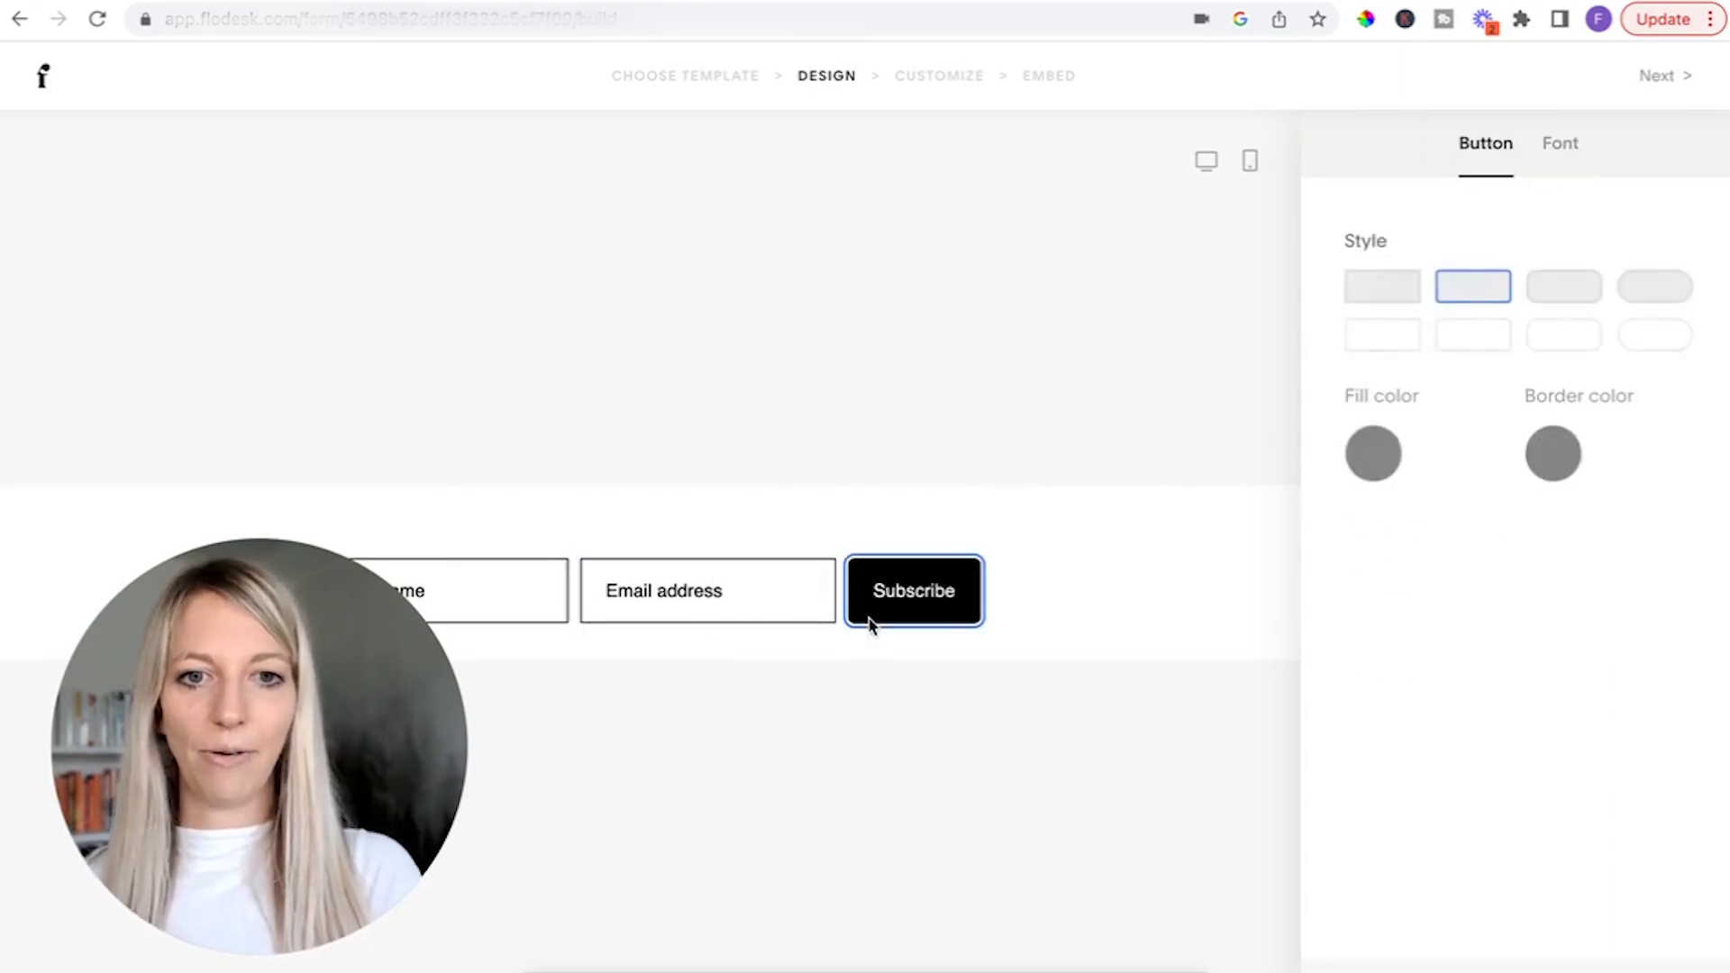
pyautogui.doubleClick(915, 592)
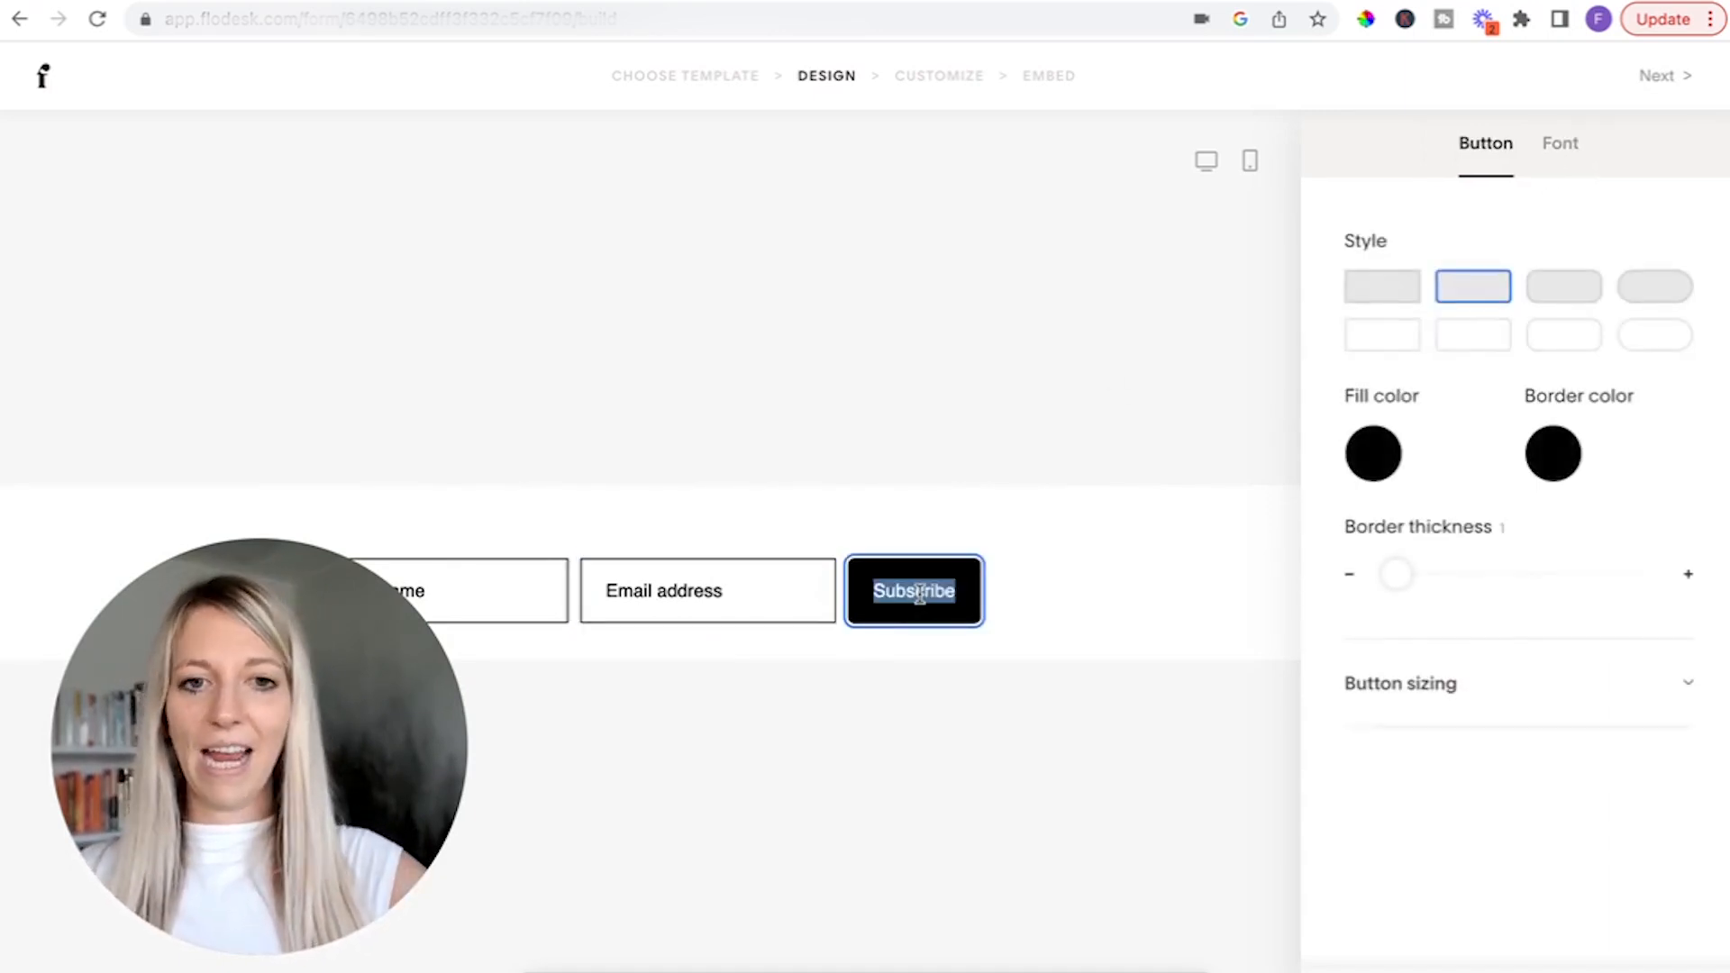
pyautogui.write('YES<')
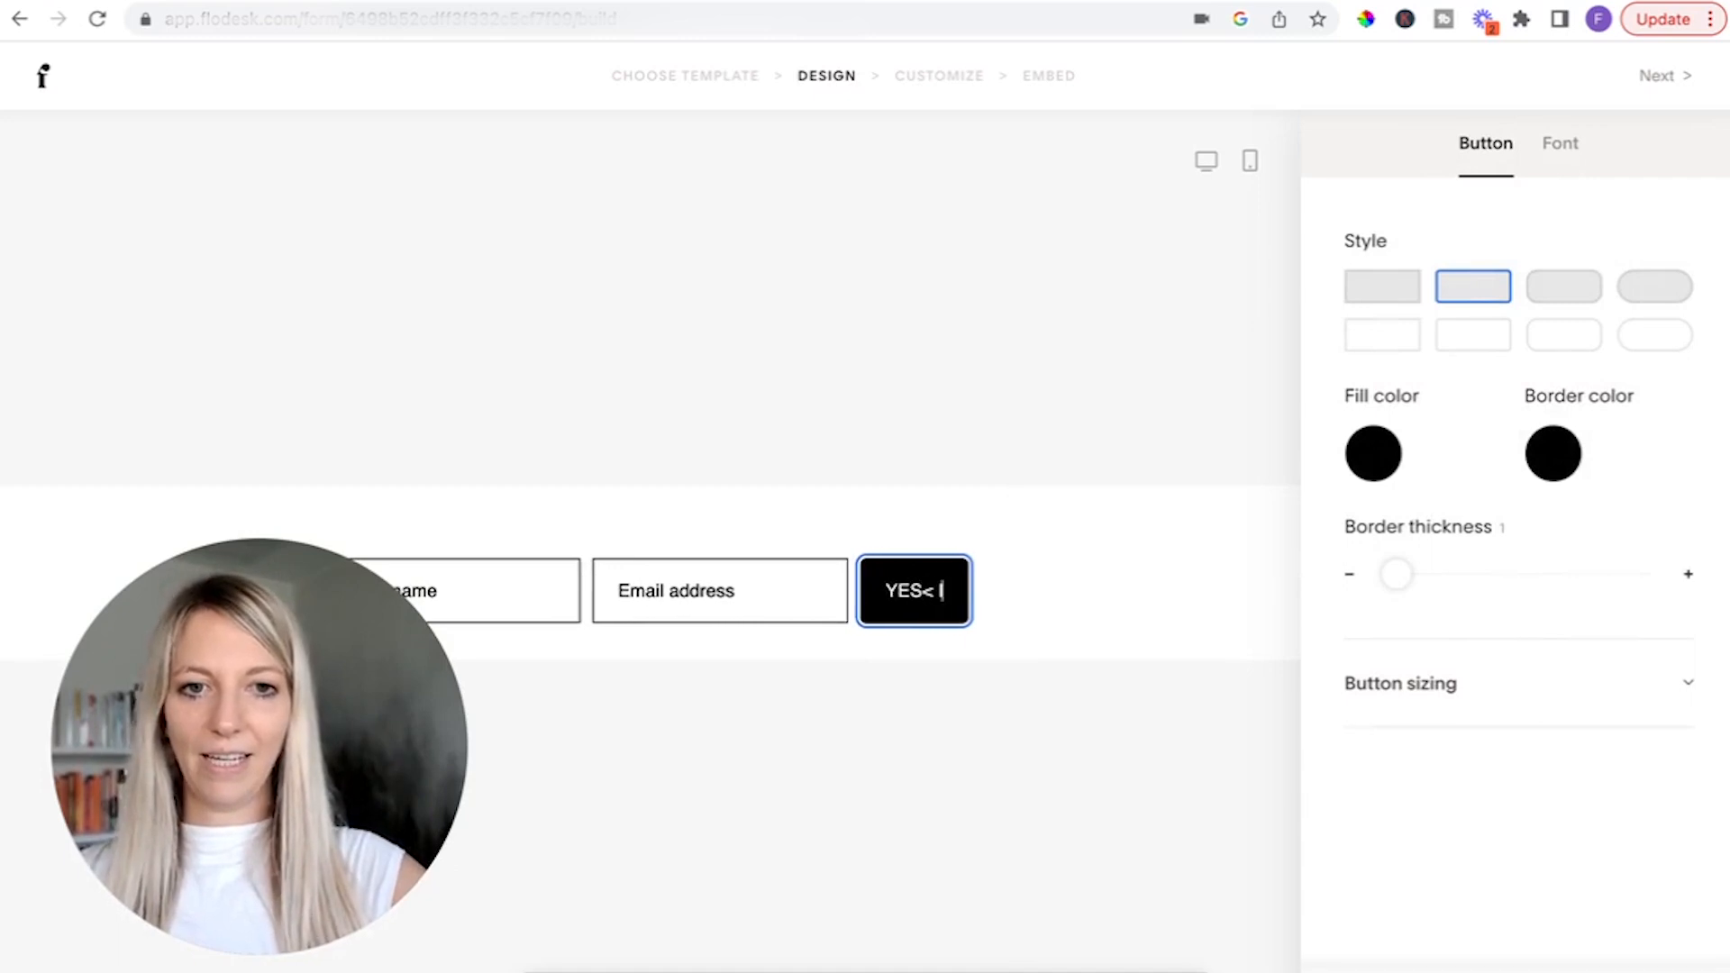
pyautogui.press('BackSpace')
pyautogui.write(',')
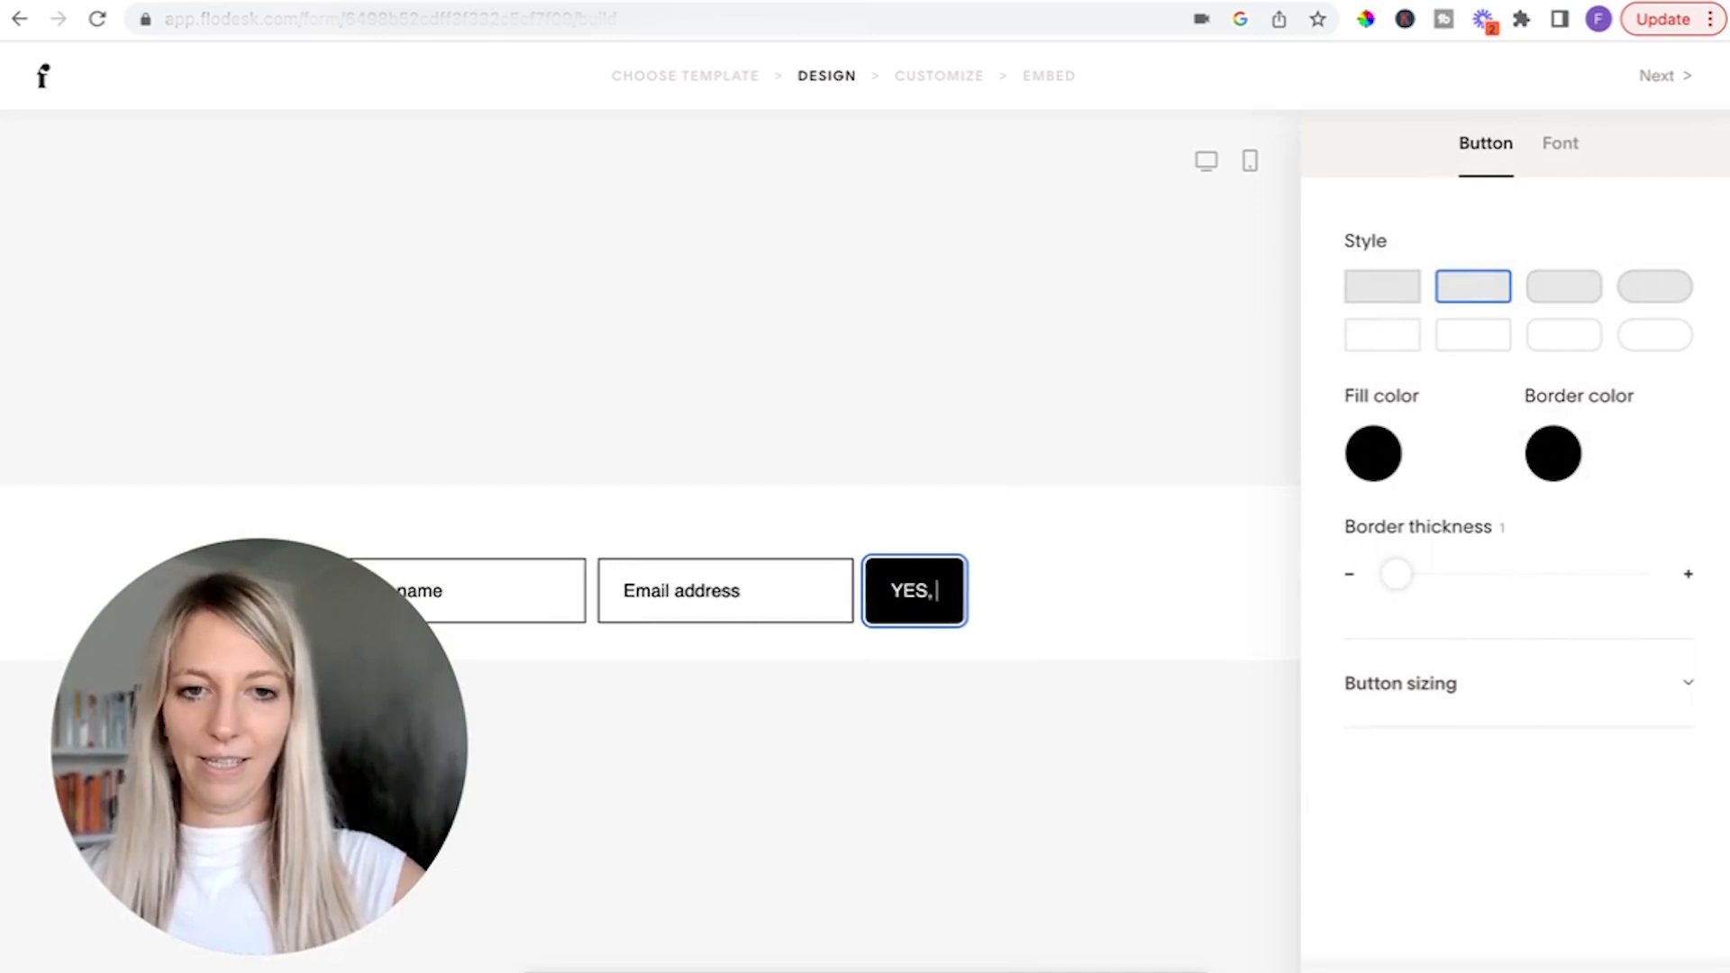
pyautogui.write(' I WANT THA')
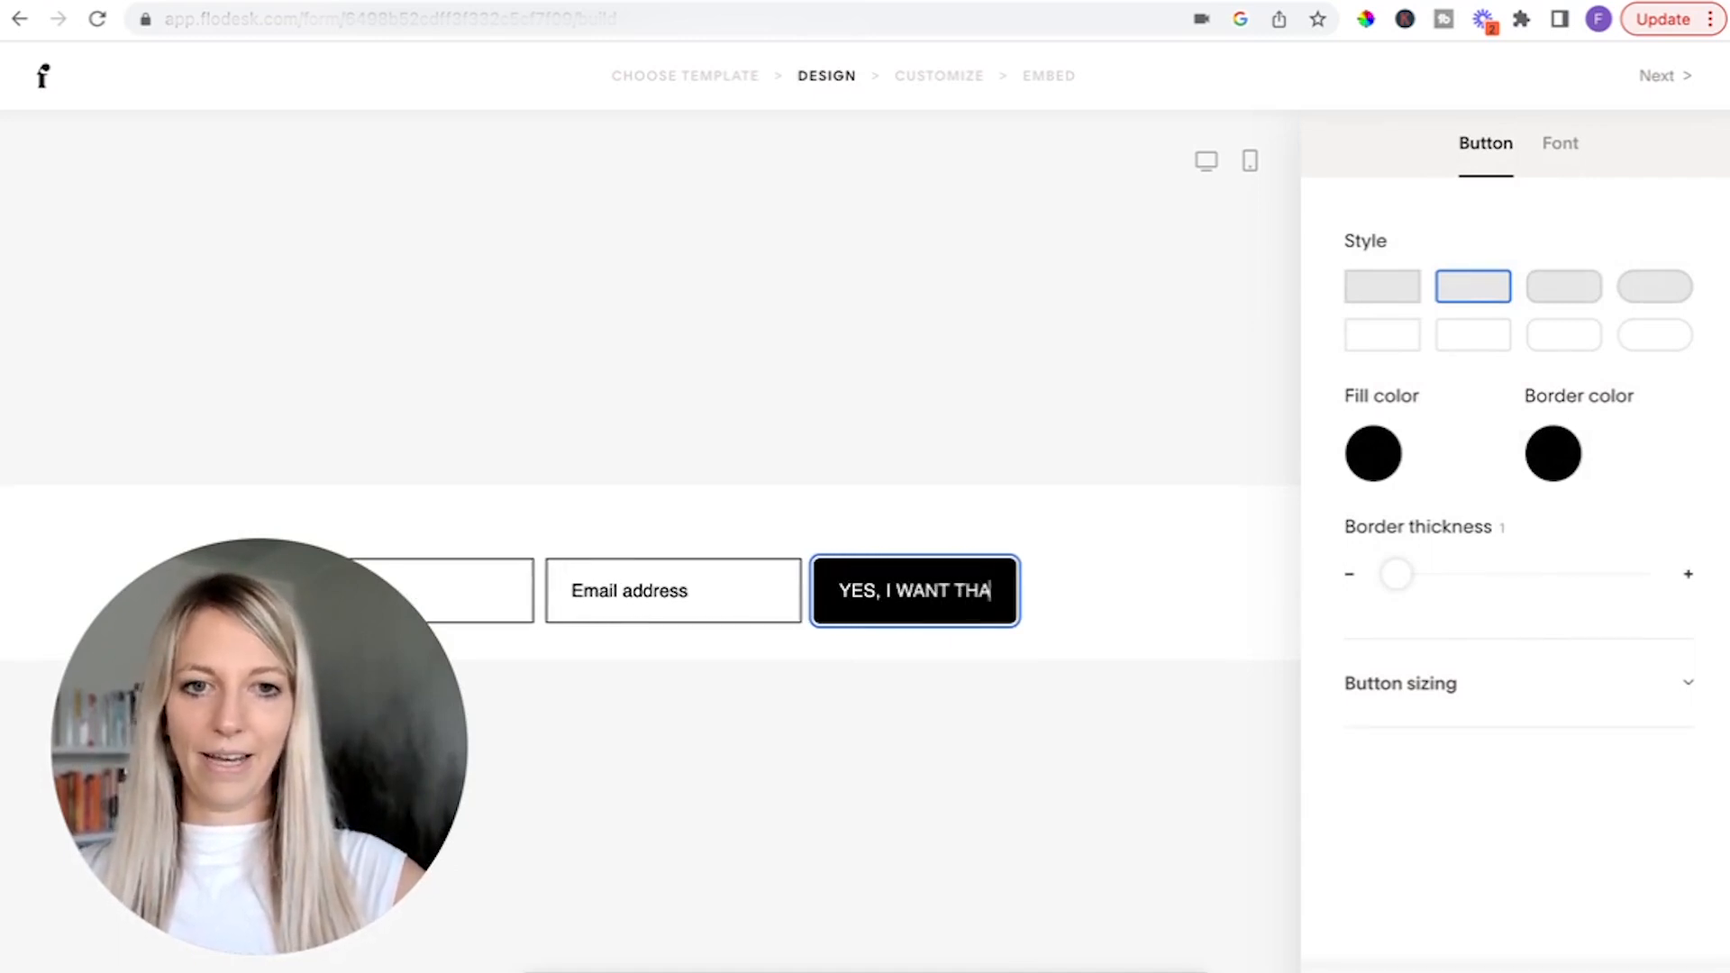
pyautogui.write('T, FABI!')
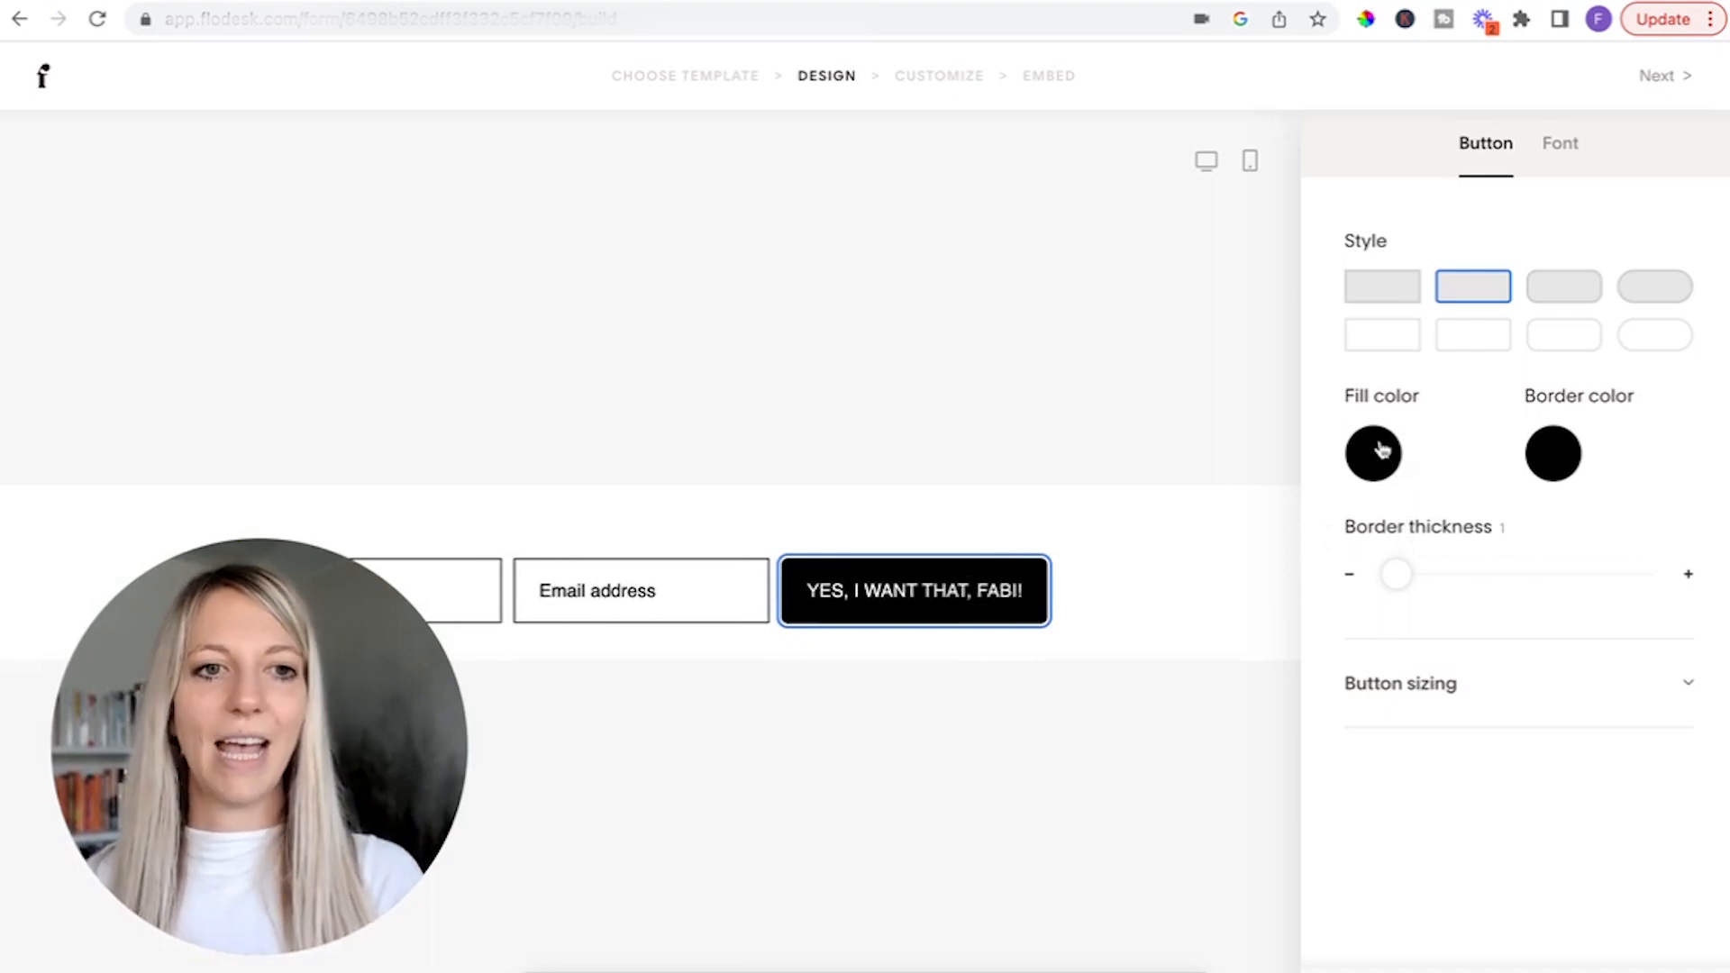
# Set the button's fill color to brown #91776C and give it the filled style with square corners.
pyautogui.click(1378, 450)
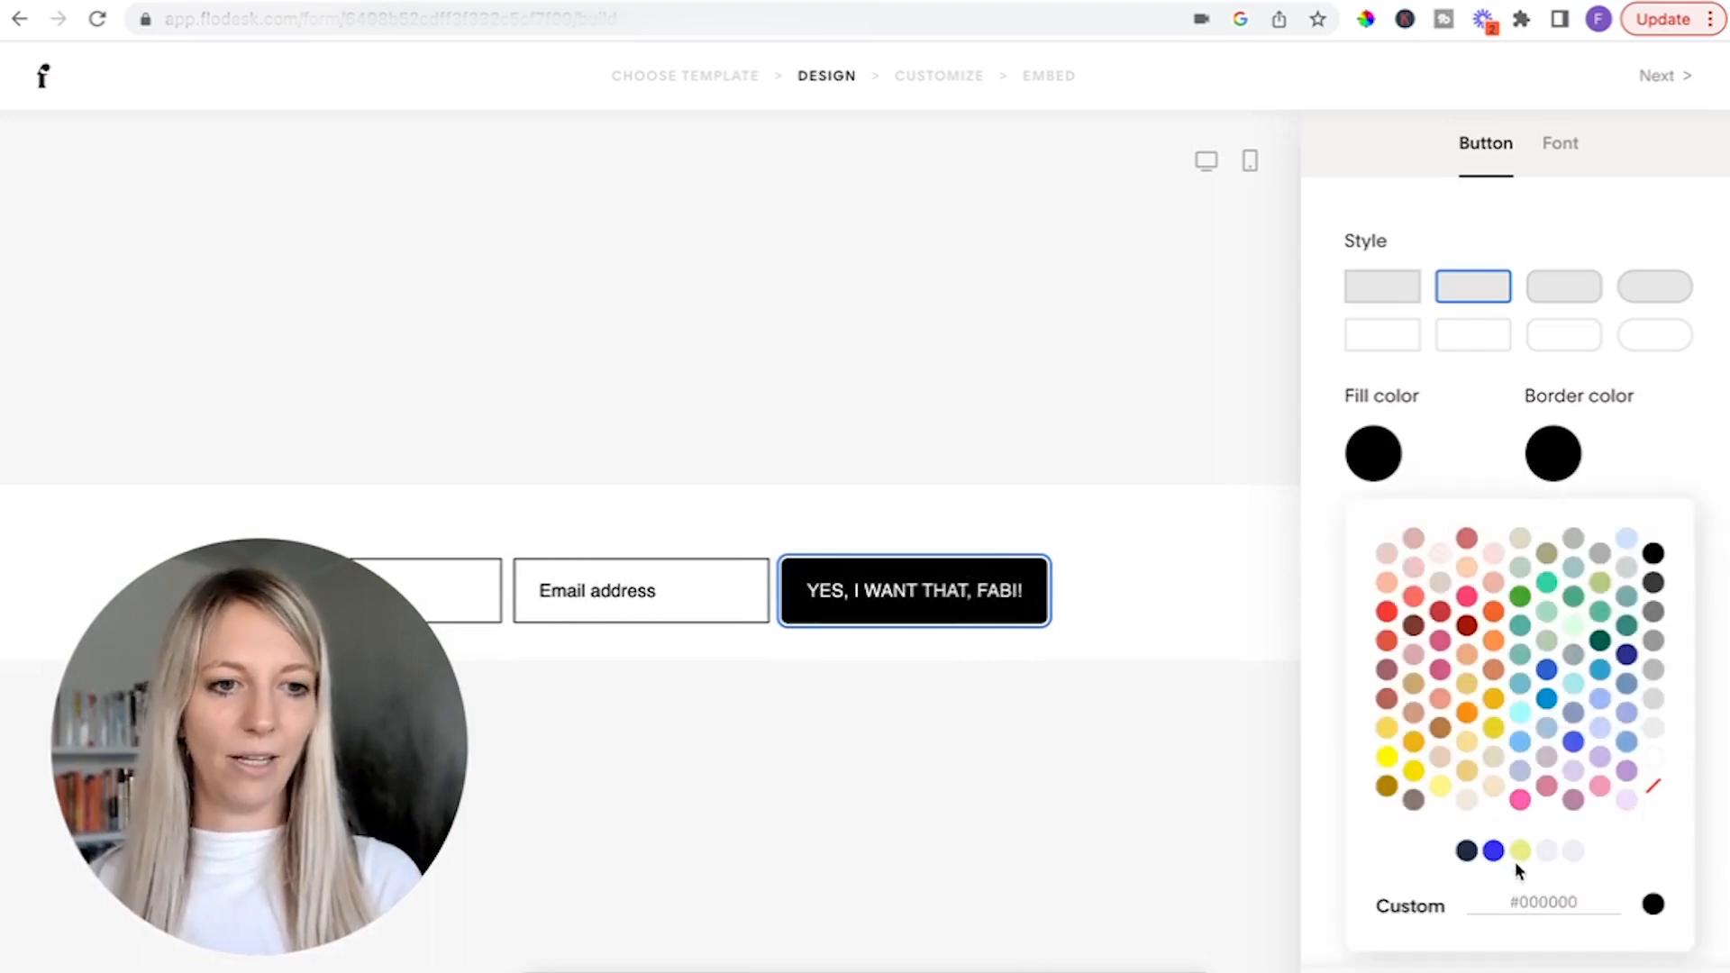
pyautogui.click(1469, 852)
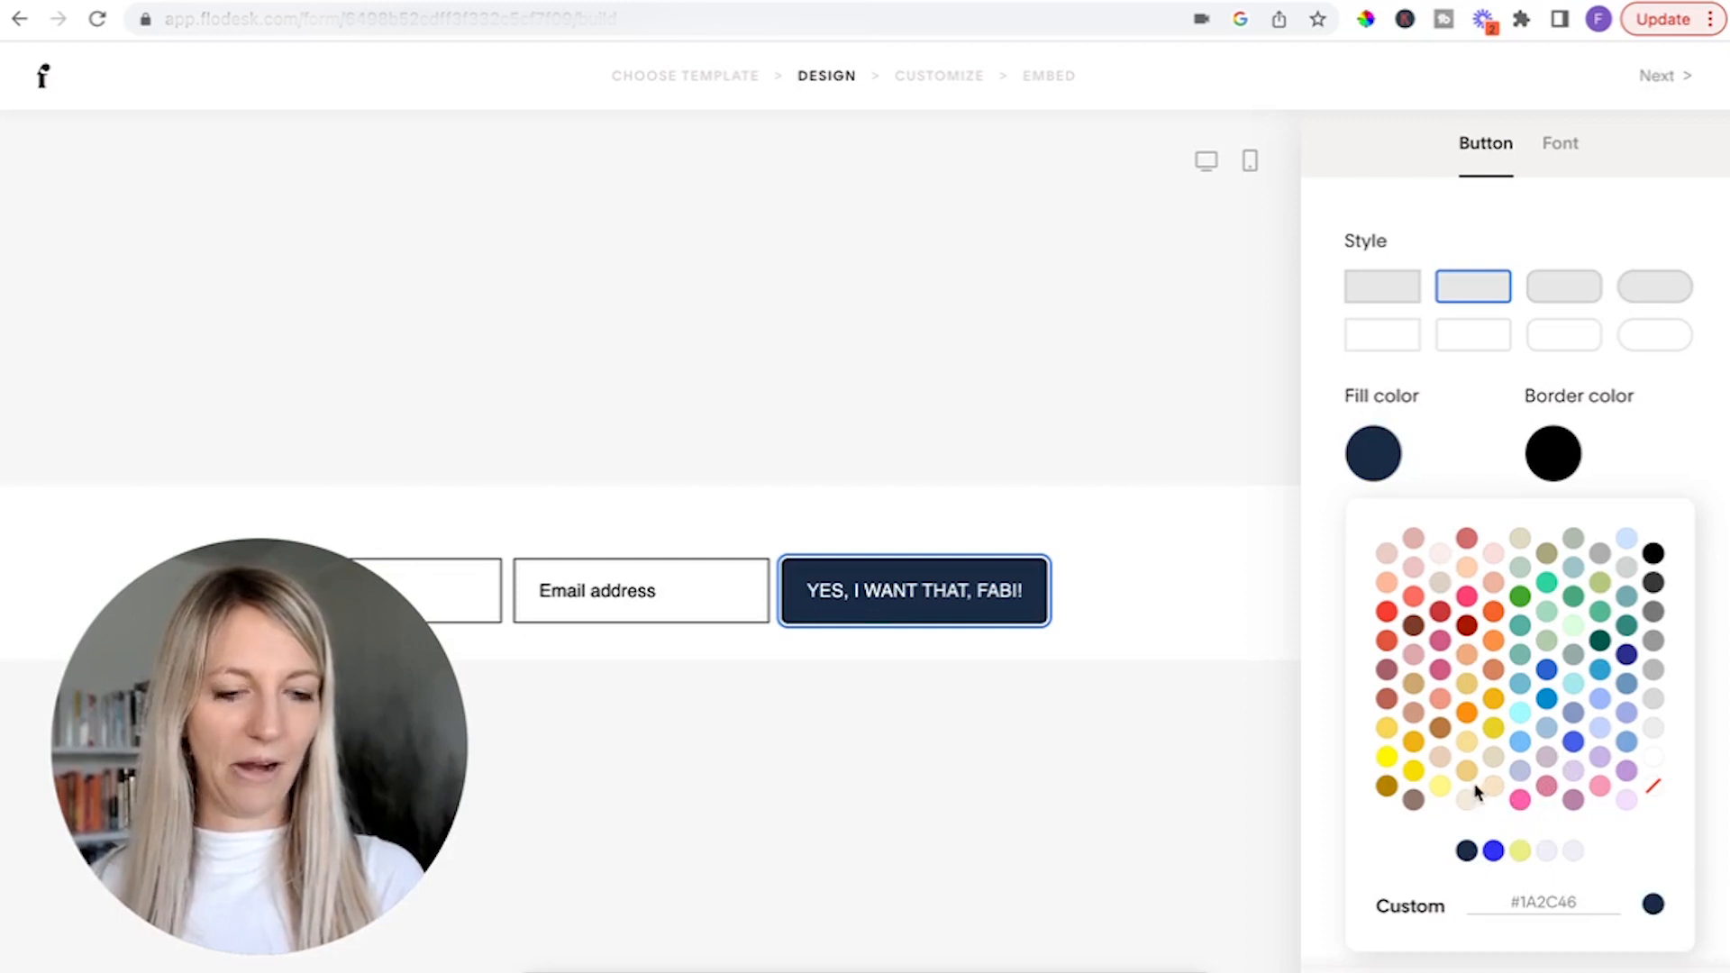
pyautogui.click(1413, 801)
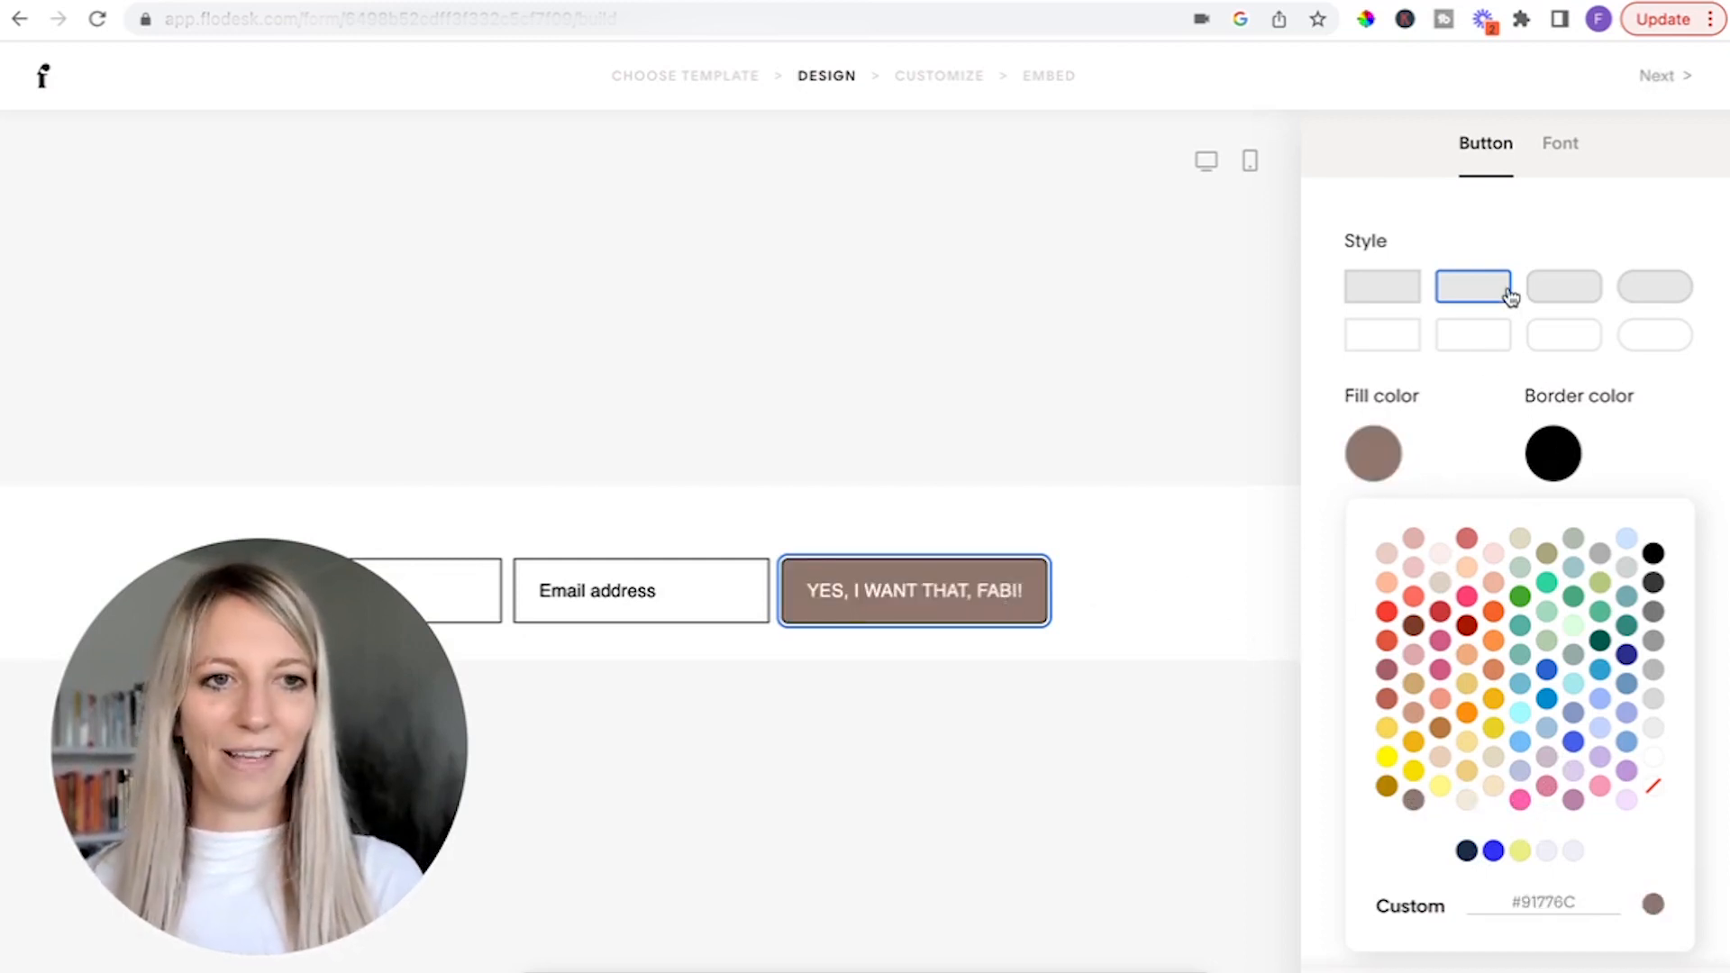
pyautogui.click(1413, 294)
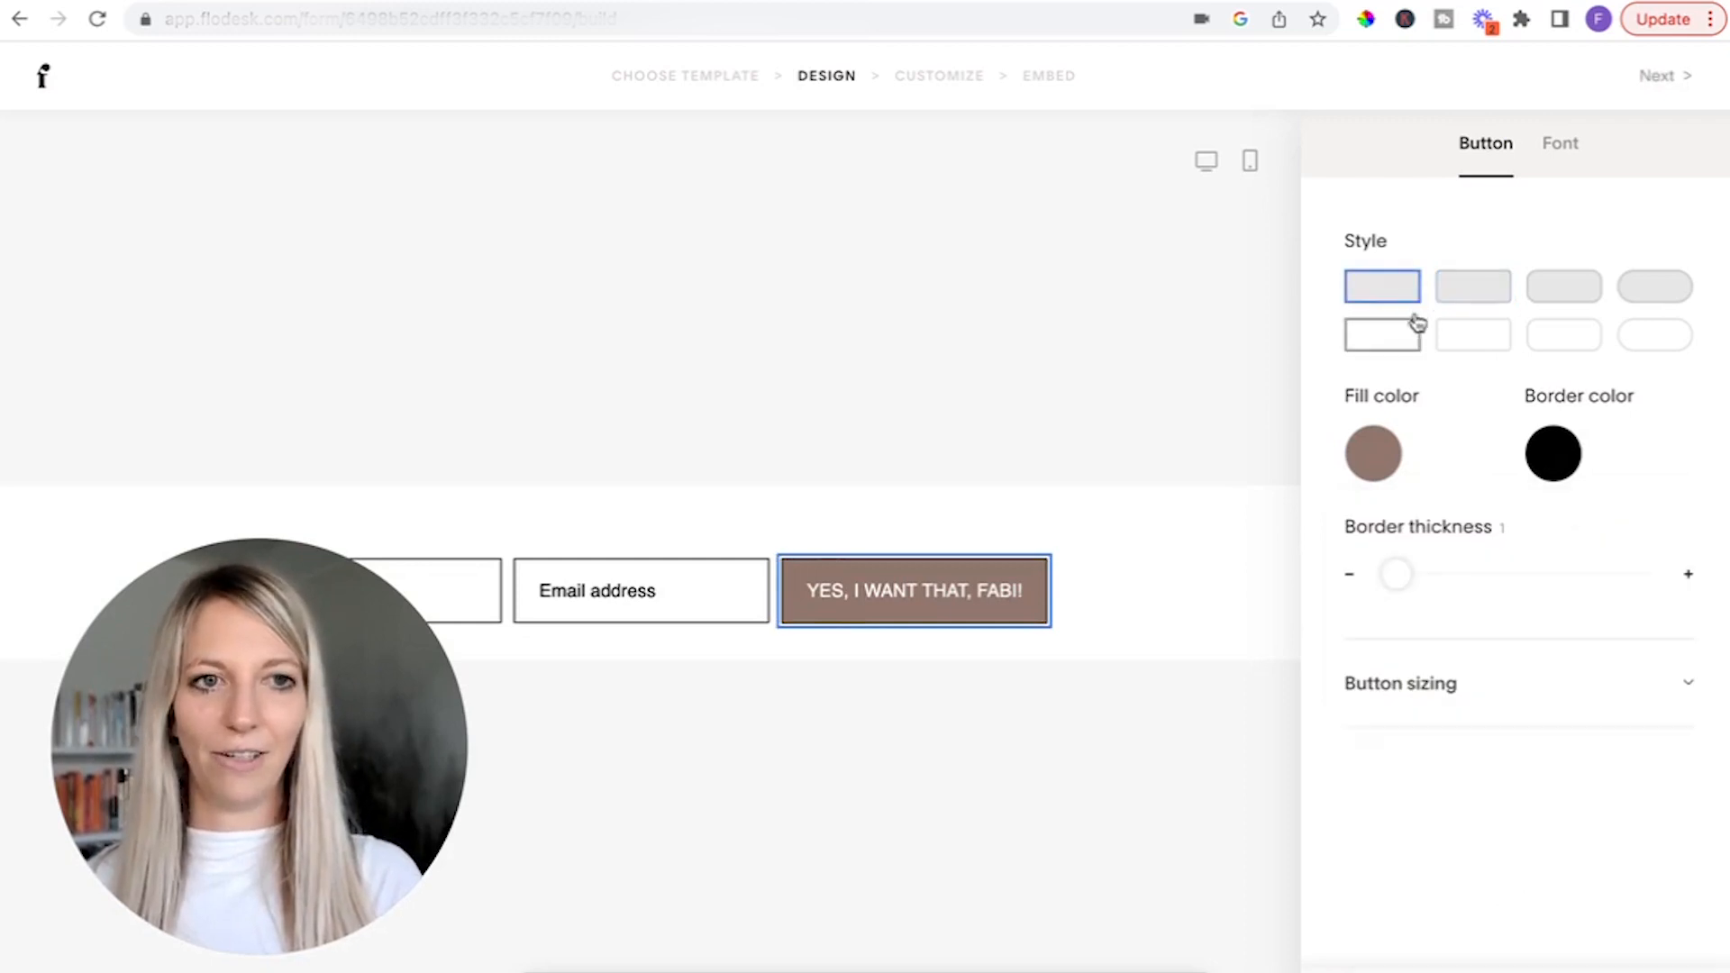
pyautogui.click(1469, 290)
pyautogui.click(1410, 300)
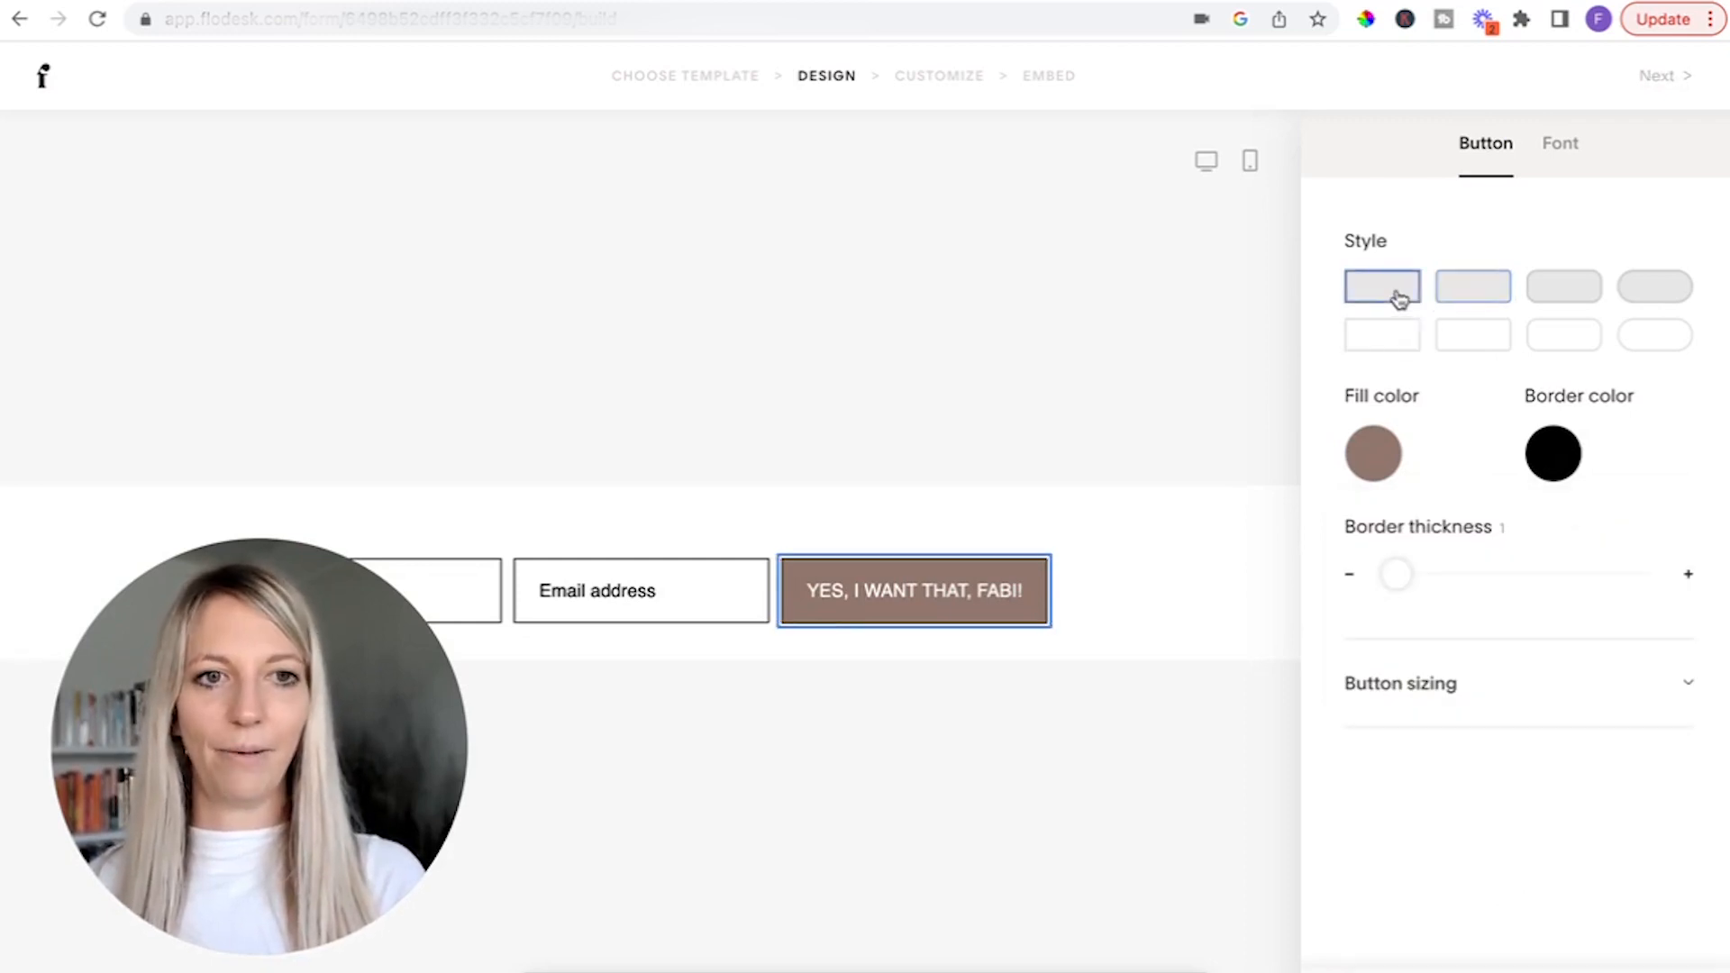
# Set the button's border color to none and deselect the button.
pyautogui.click(1550, 453)
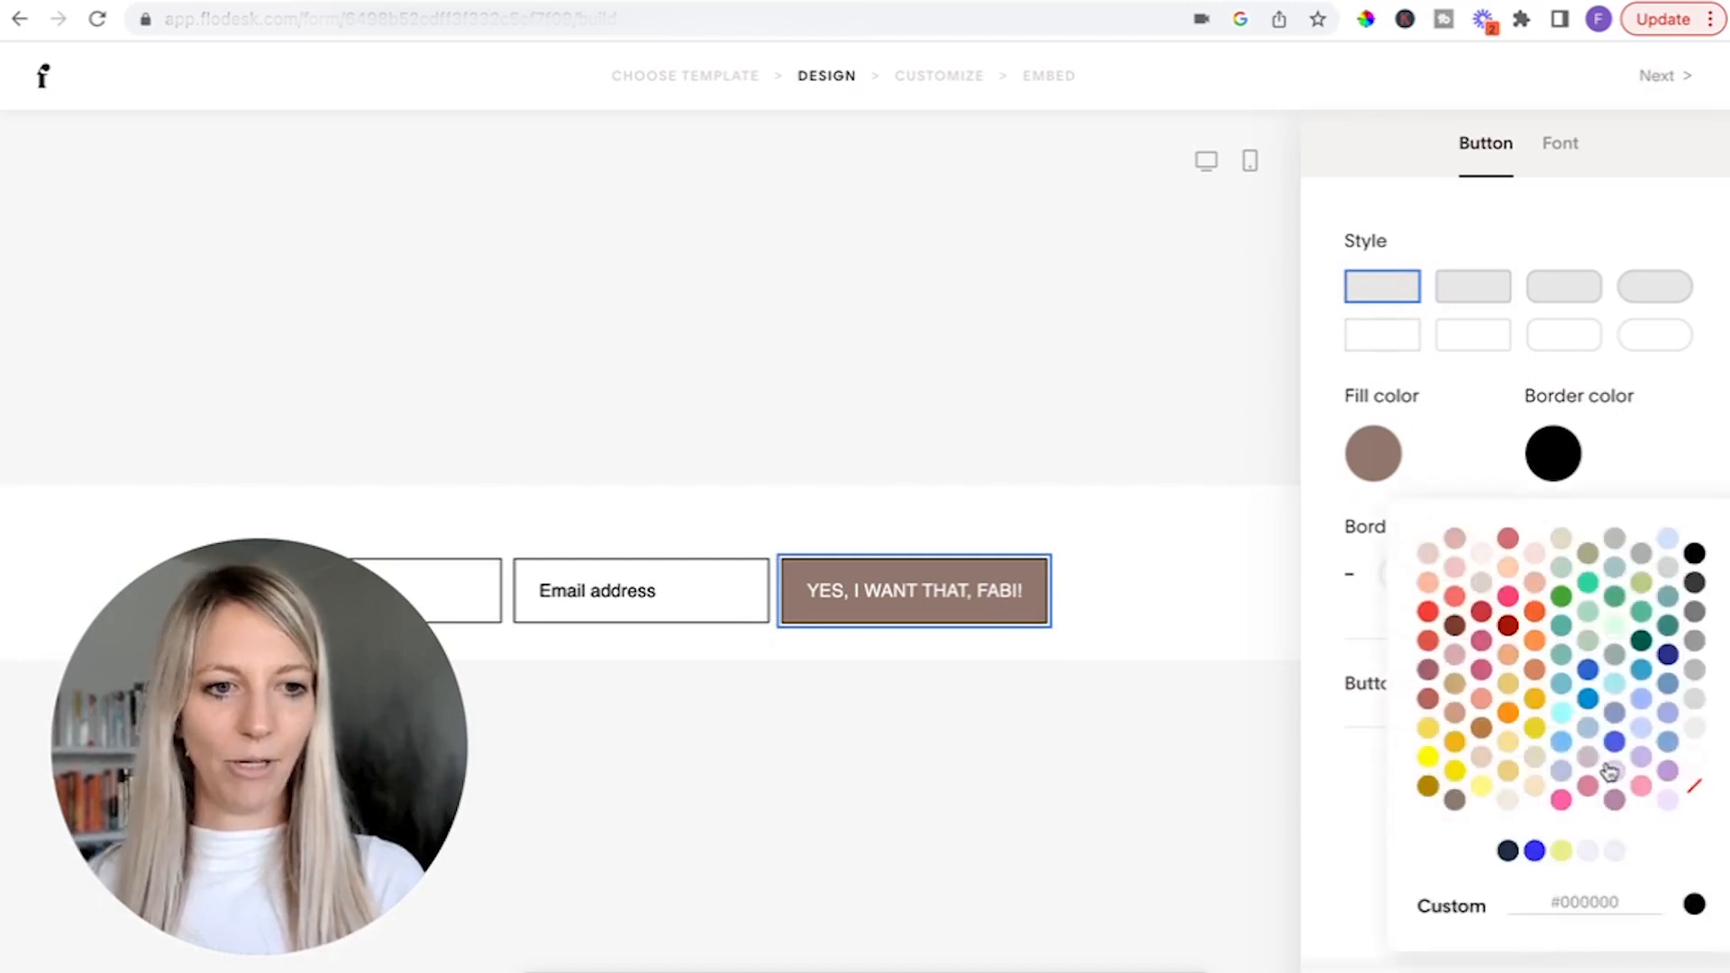
pyautogui.click(1695, 787)
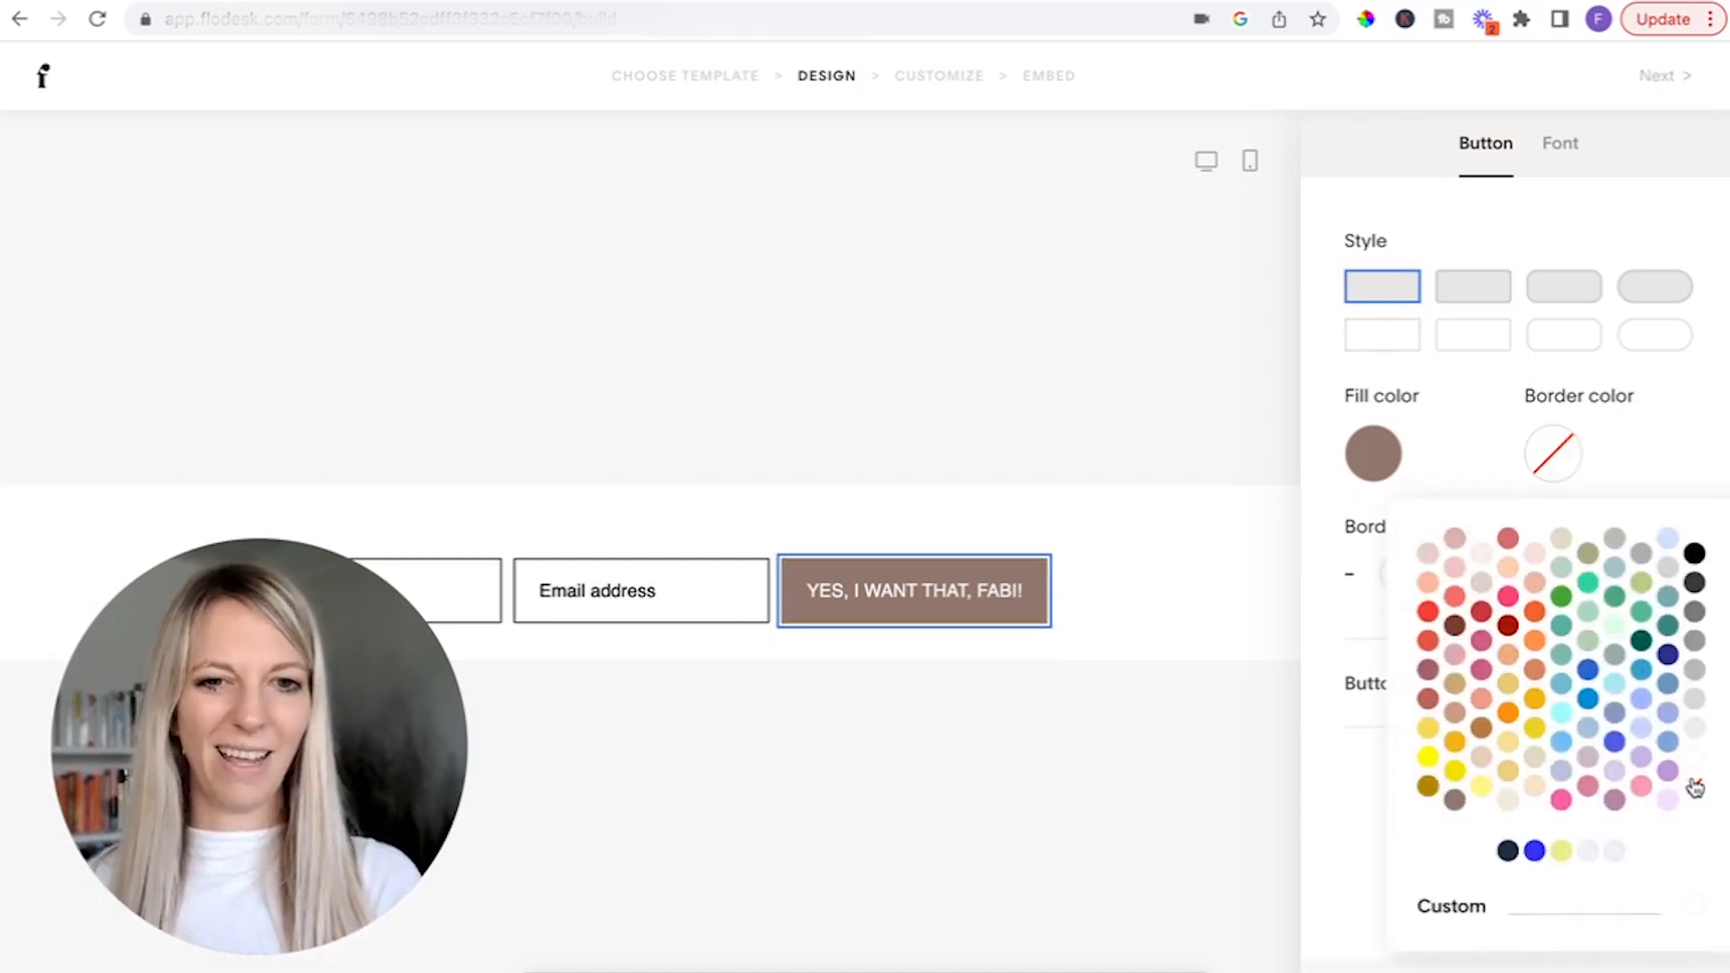
pyautogui.click(1654, 455)
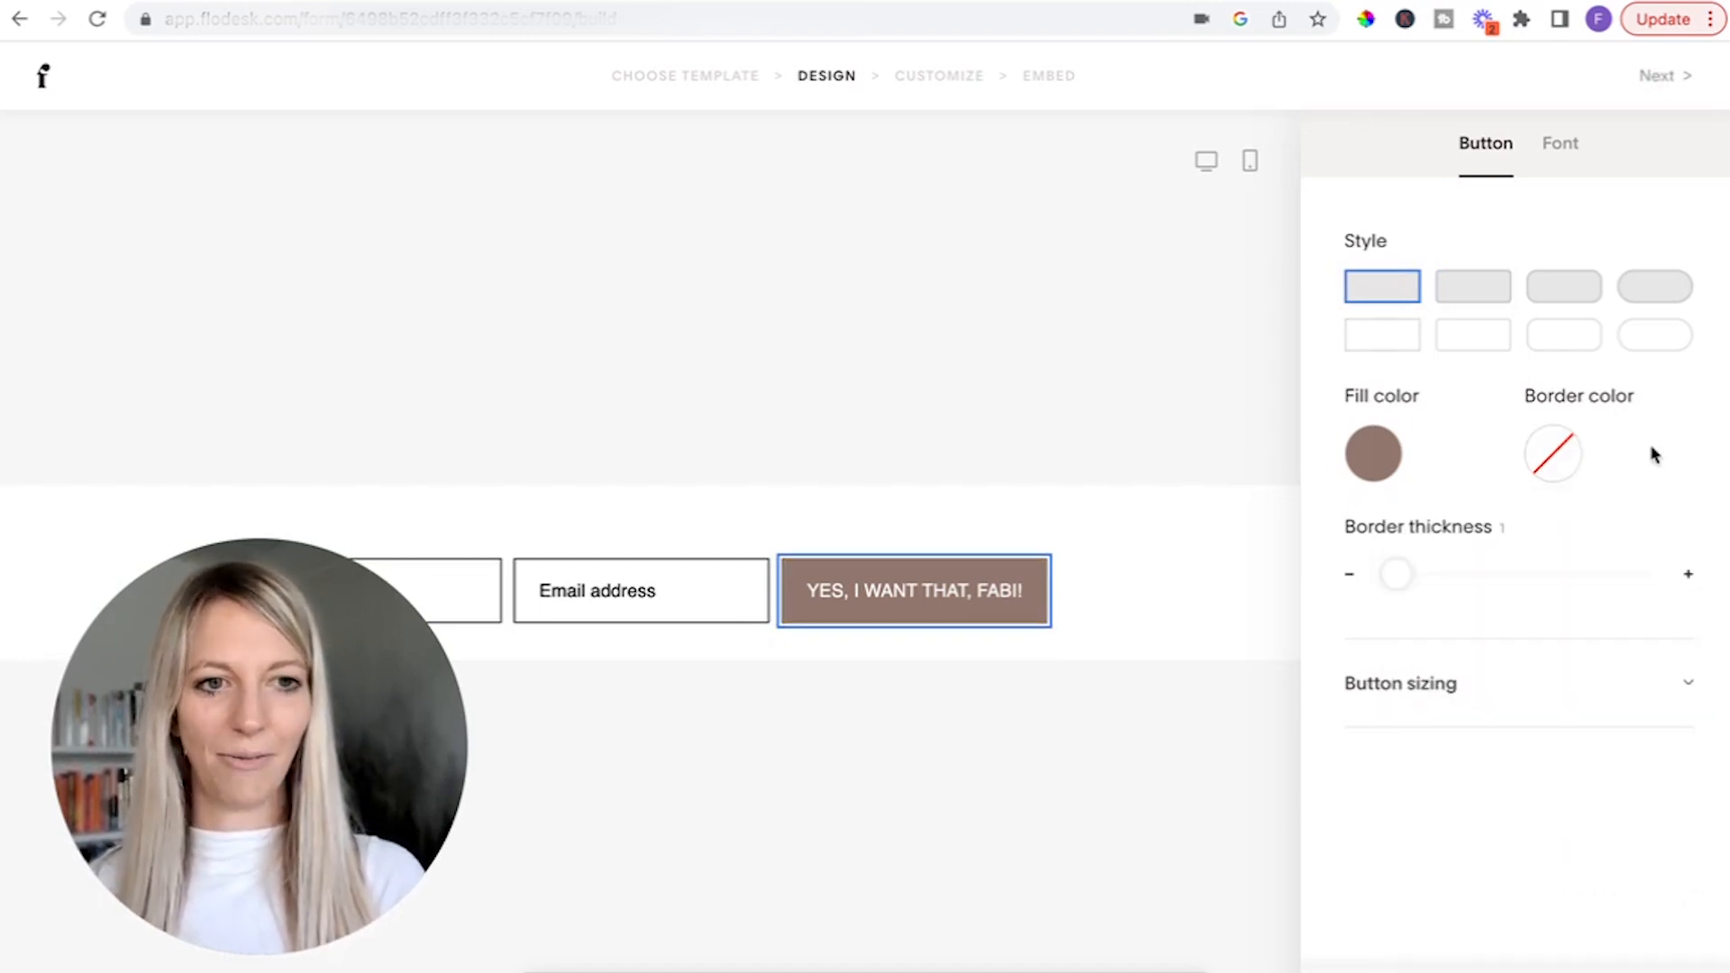
pyautogui.click(1065, 642)
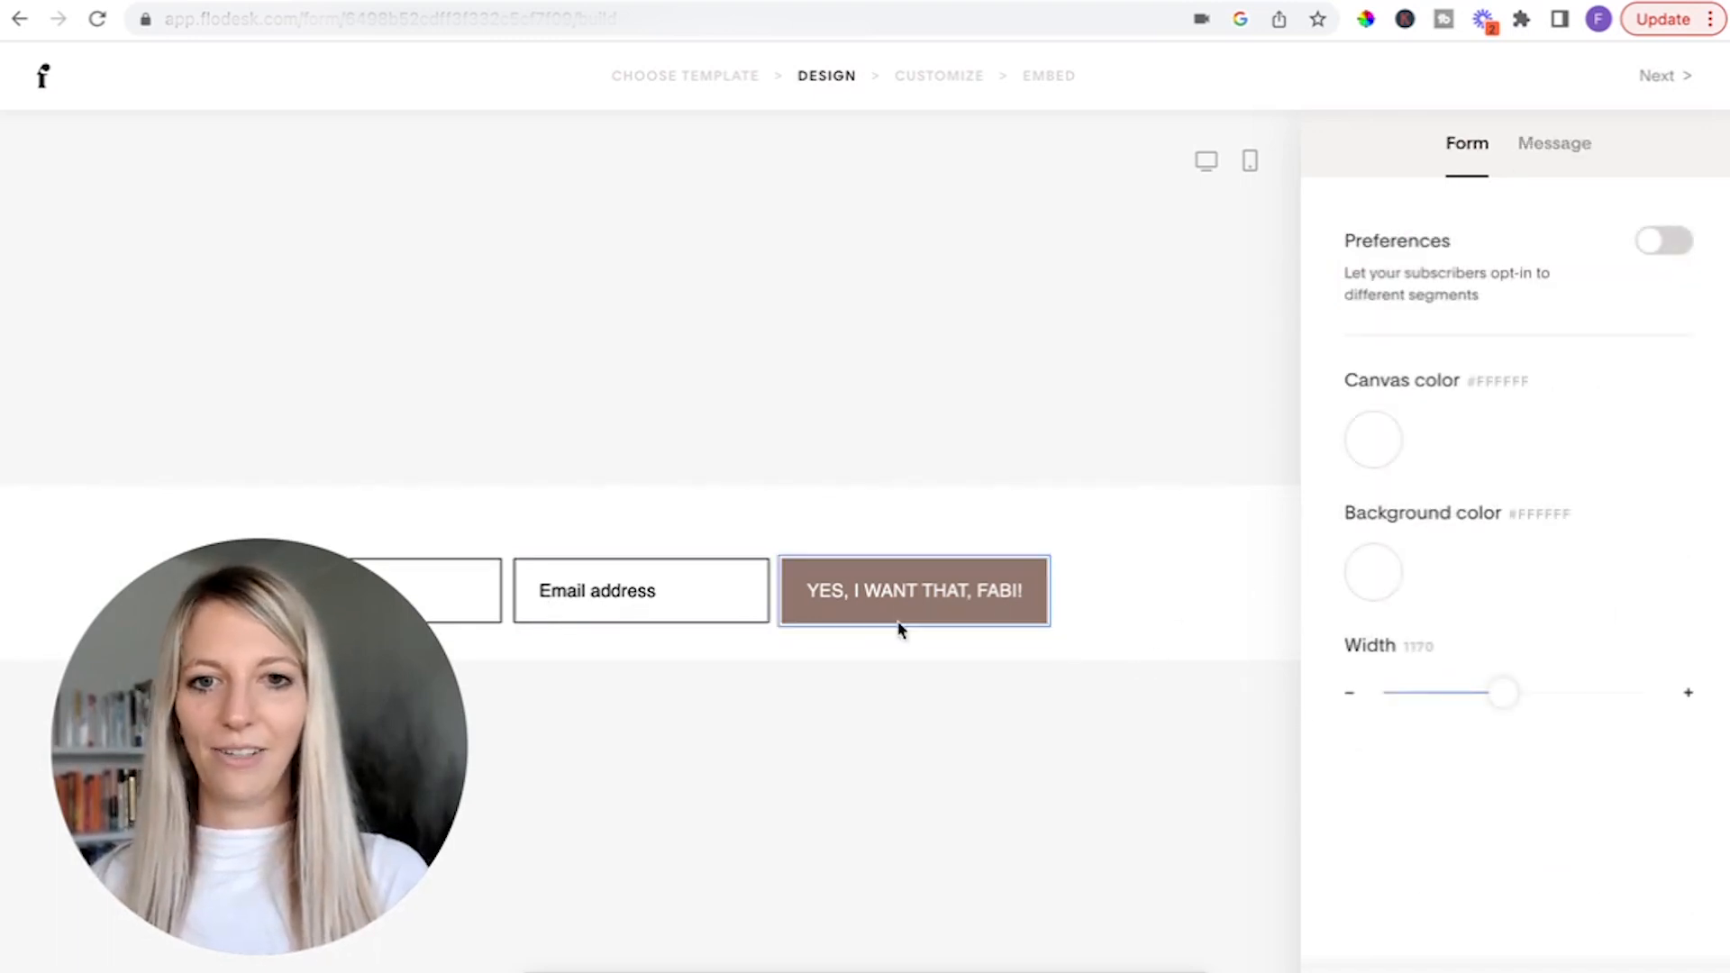
# Select the email address field and set the form fields' font to Georgia.
pyautogui.click(687, 611)
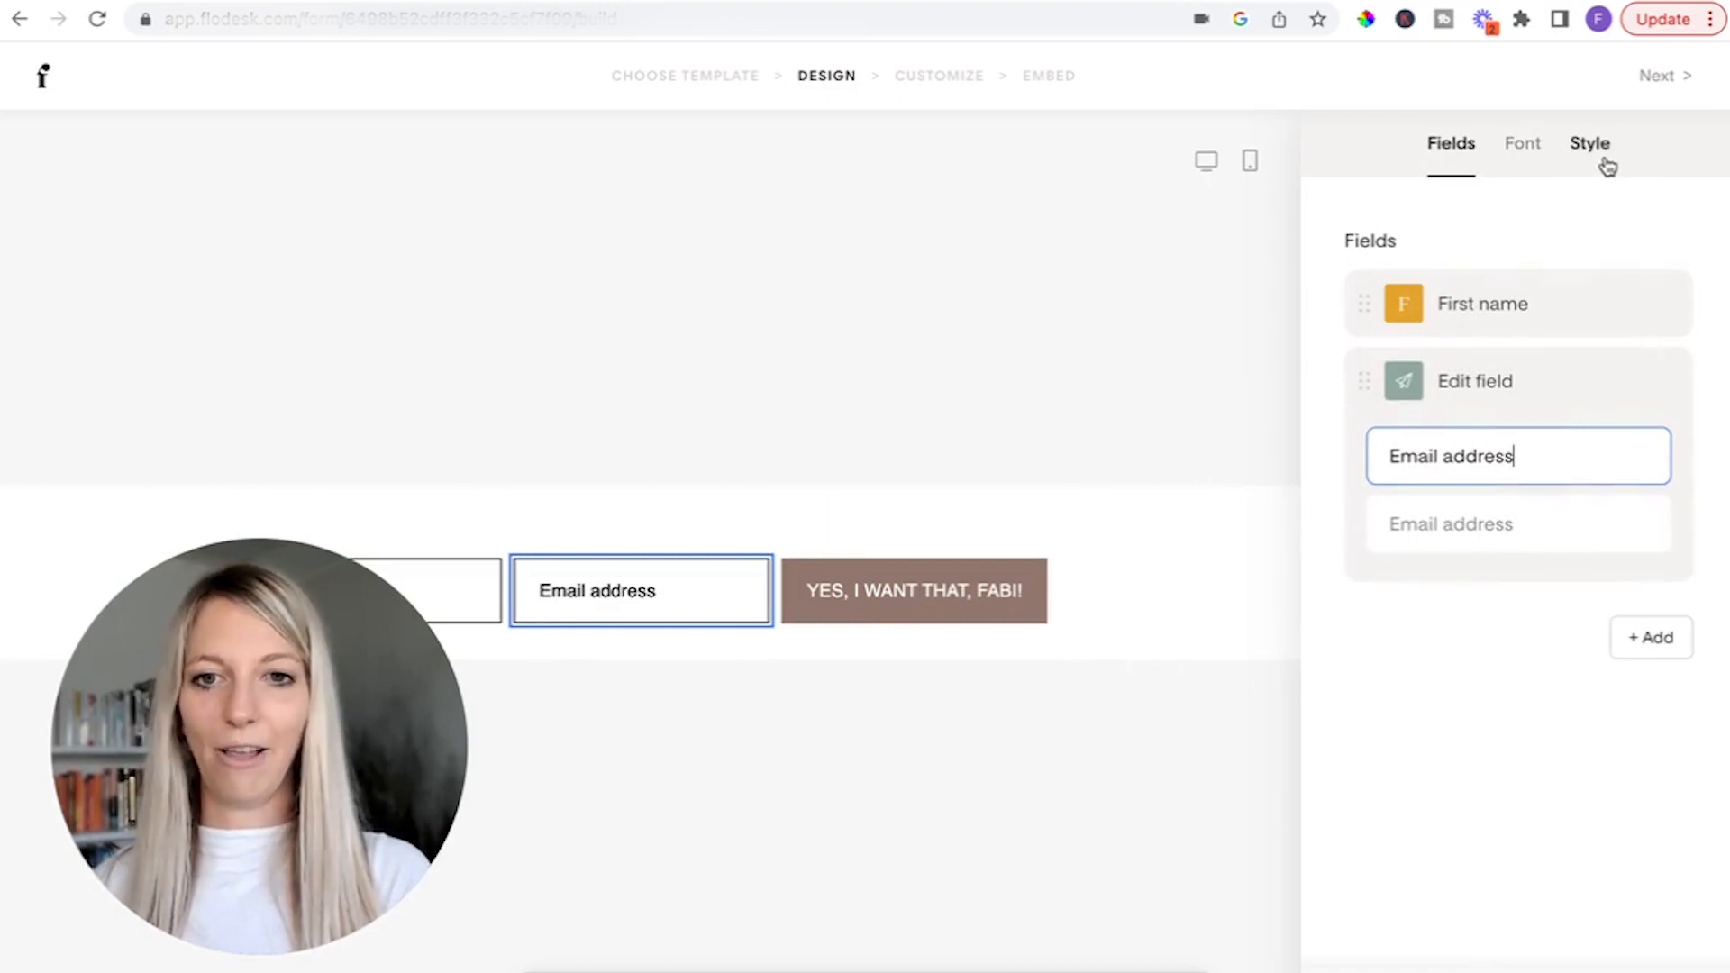
pyautogui.moveTo(162, 737); pyautogui.dragTo(114, 267)
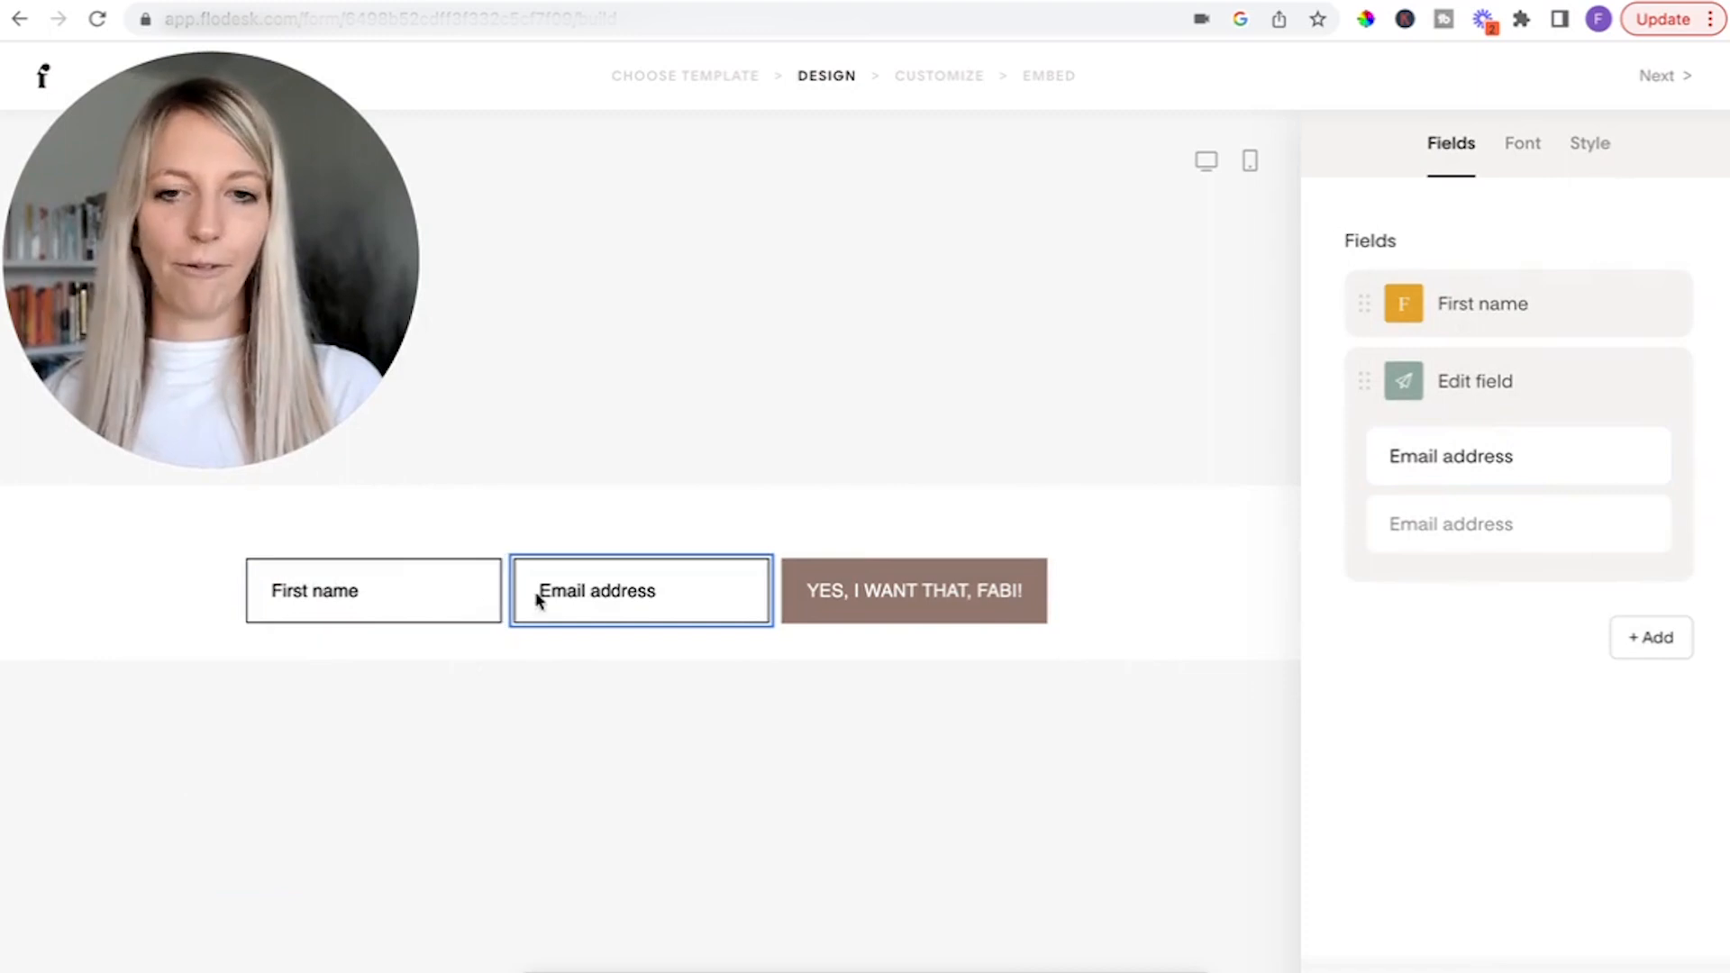
pyautogui.click(1589, 143)
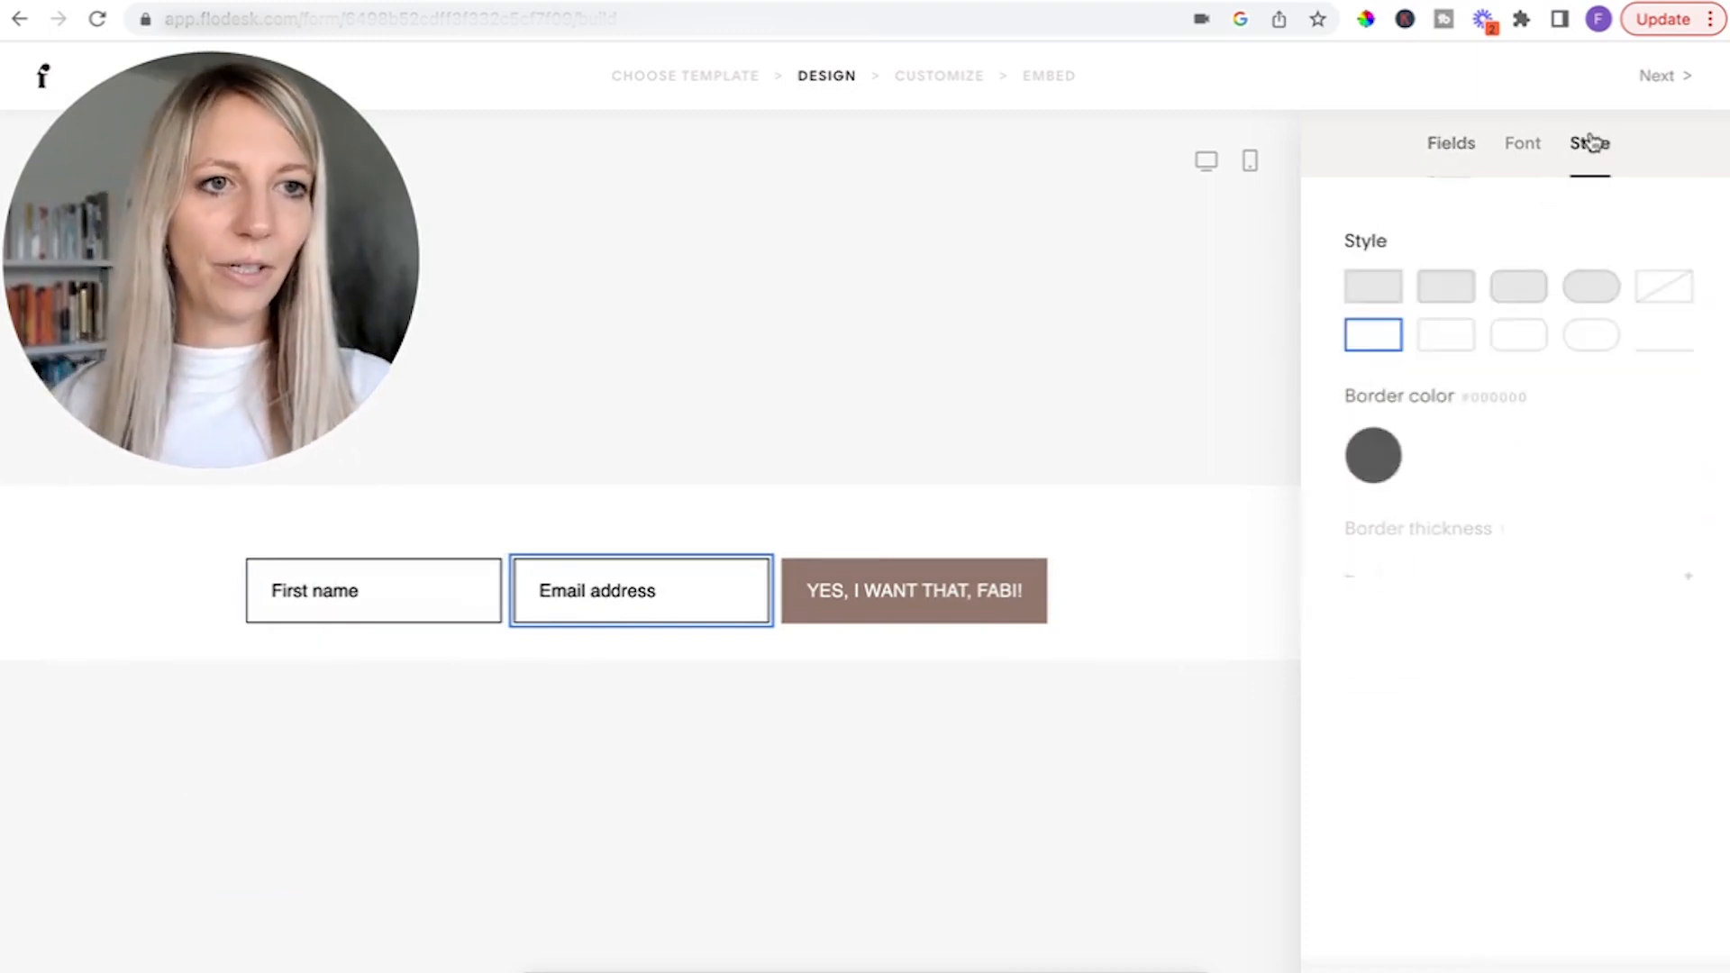
pyautogui.click(1529, 142)
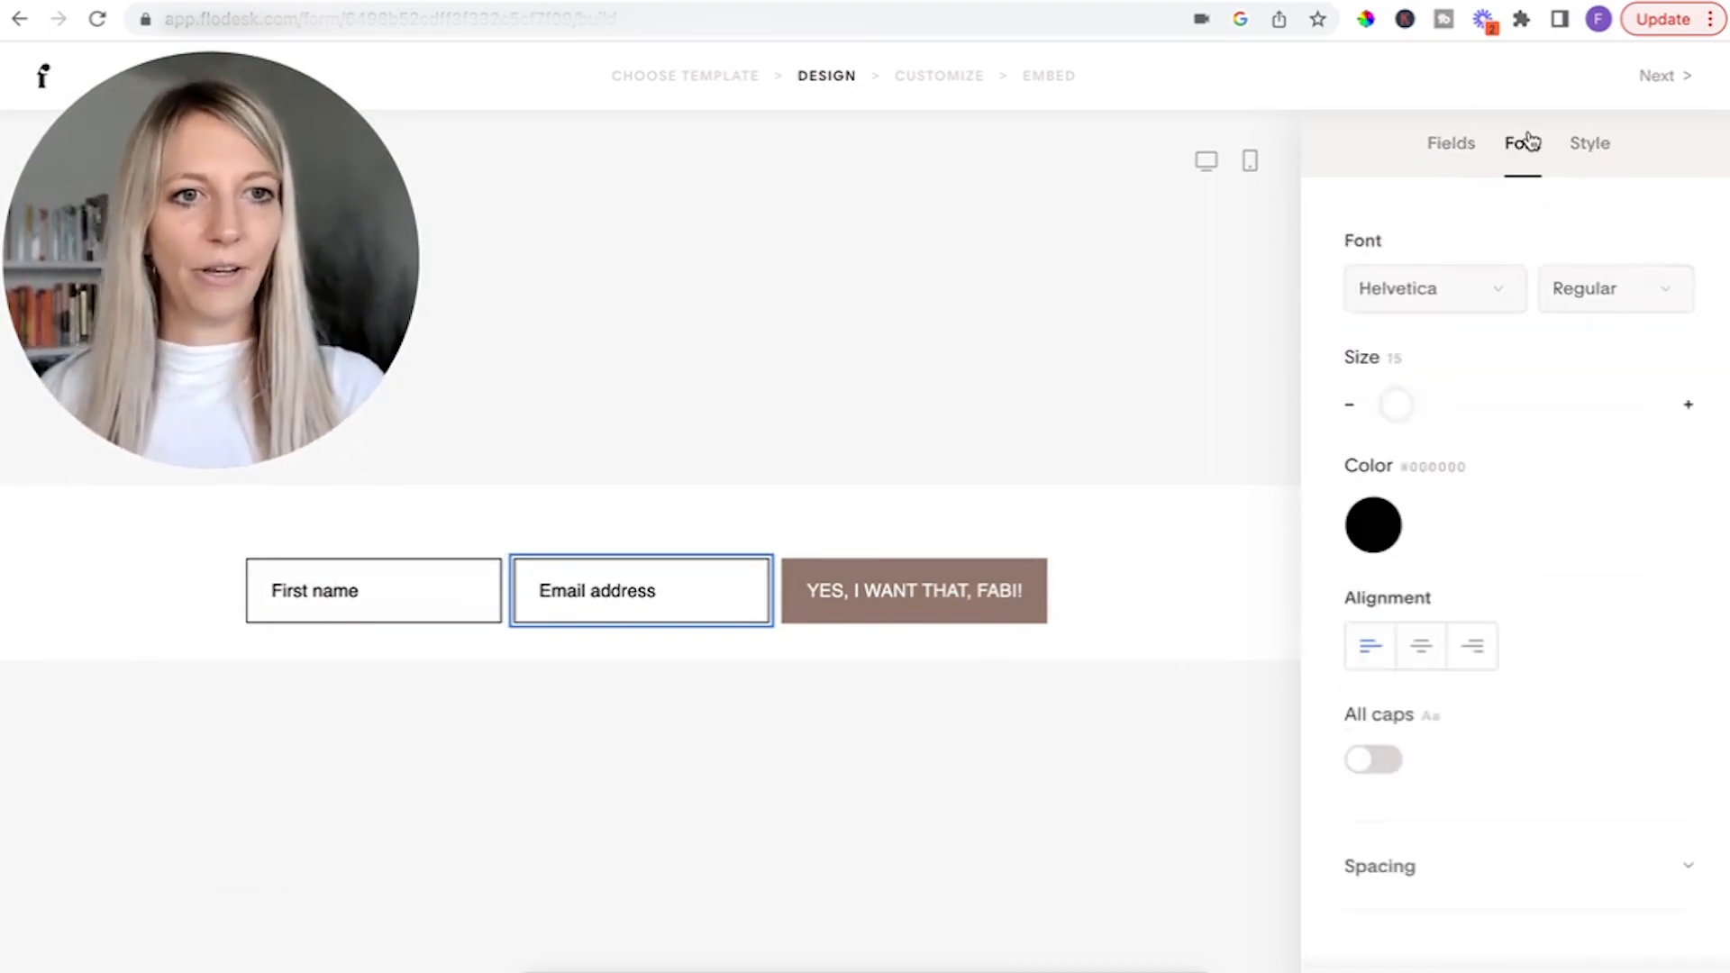
pyautogui.click(1494, 299)
pyautogui.scroll(-15, 1478, 623)
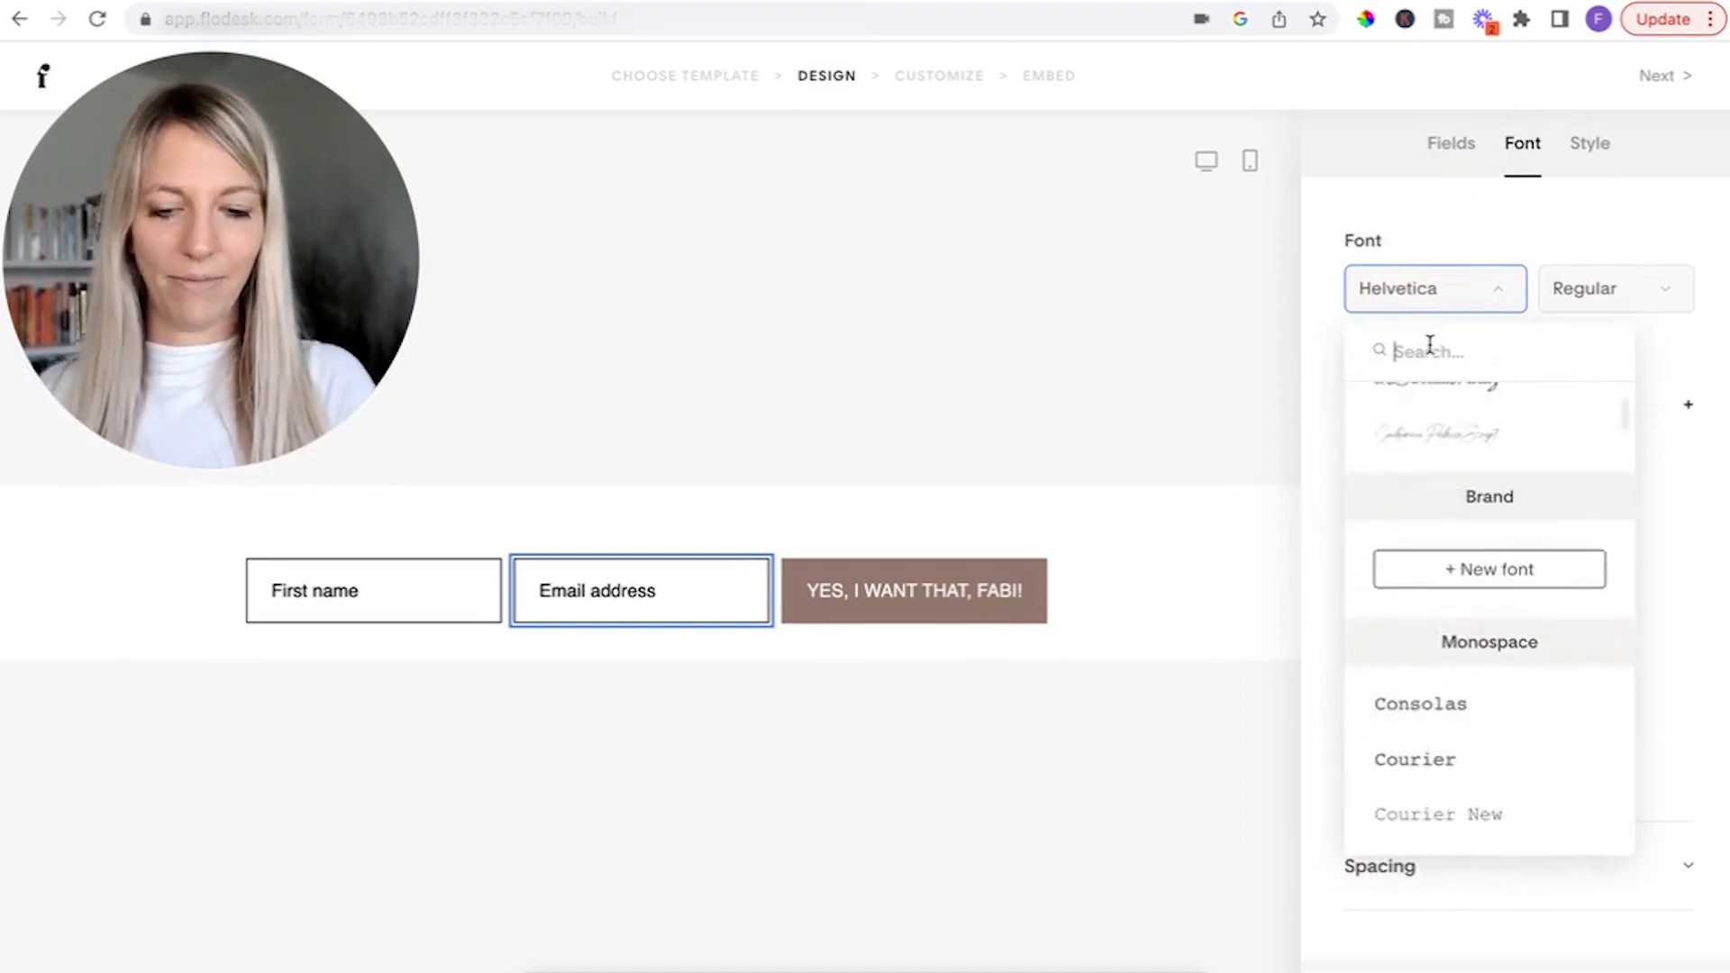
pyautogui.write('georg')
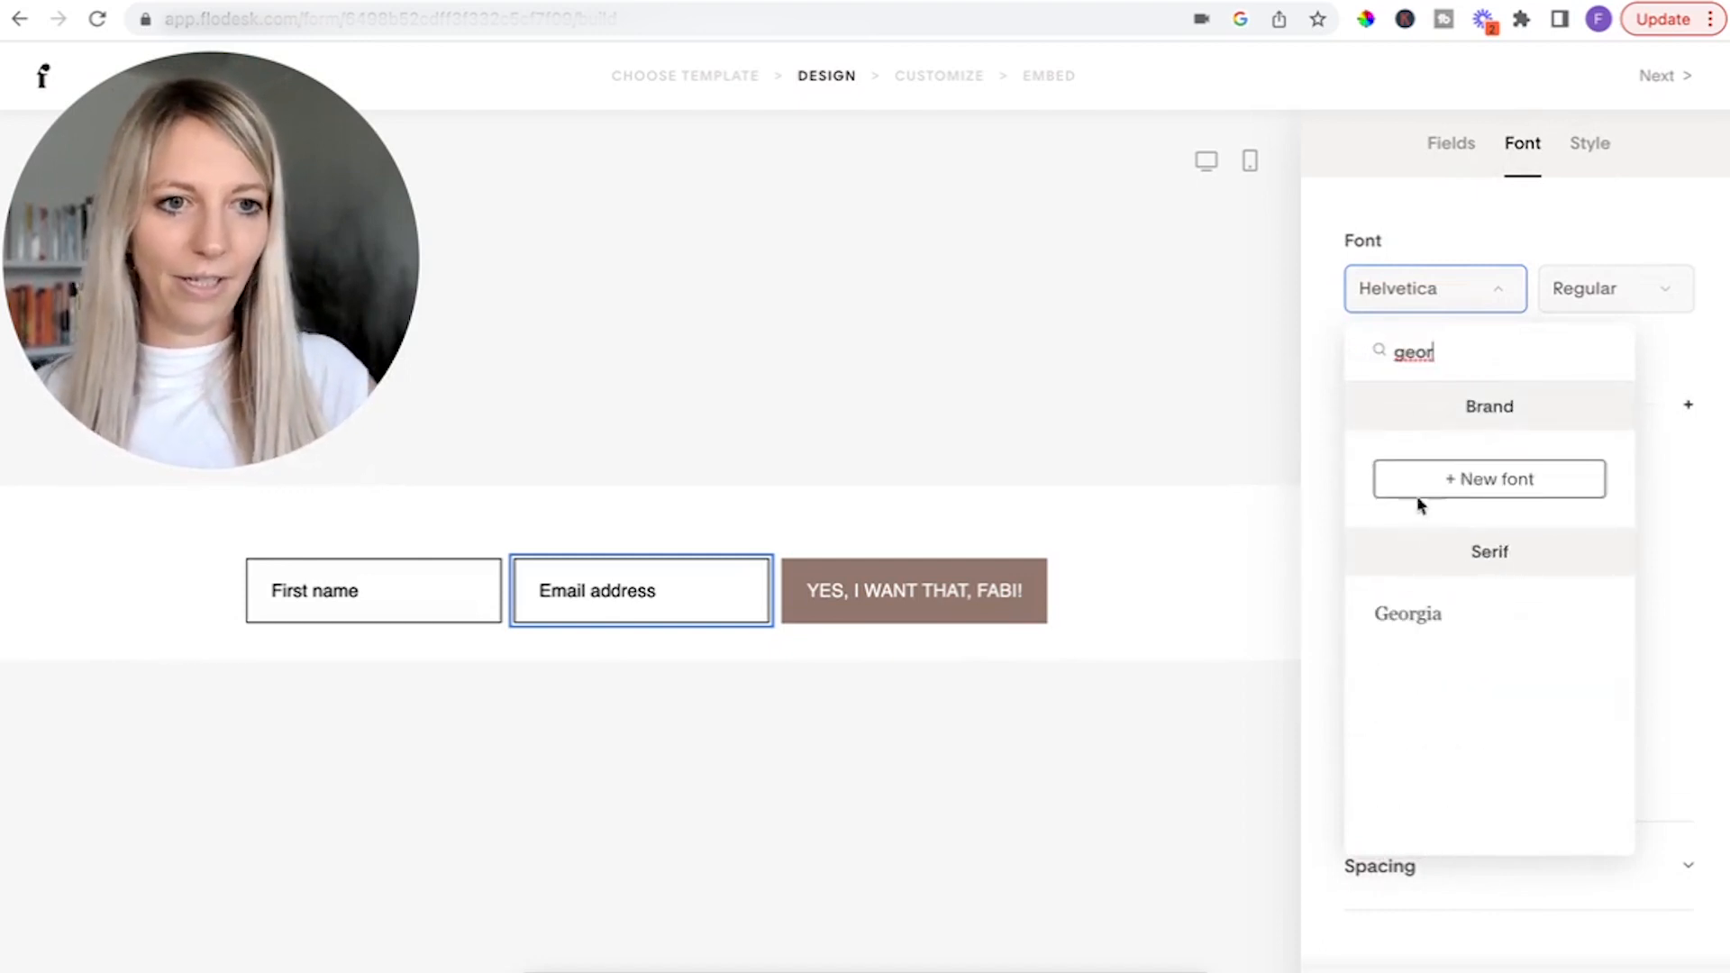
pyautogui.click(1392, 617)
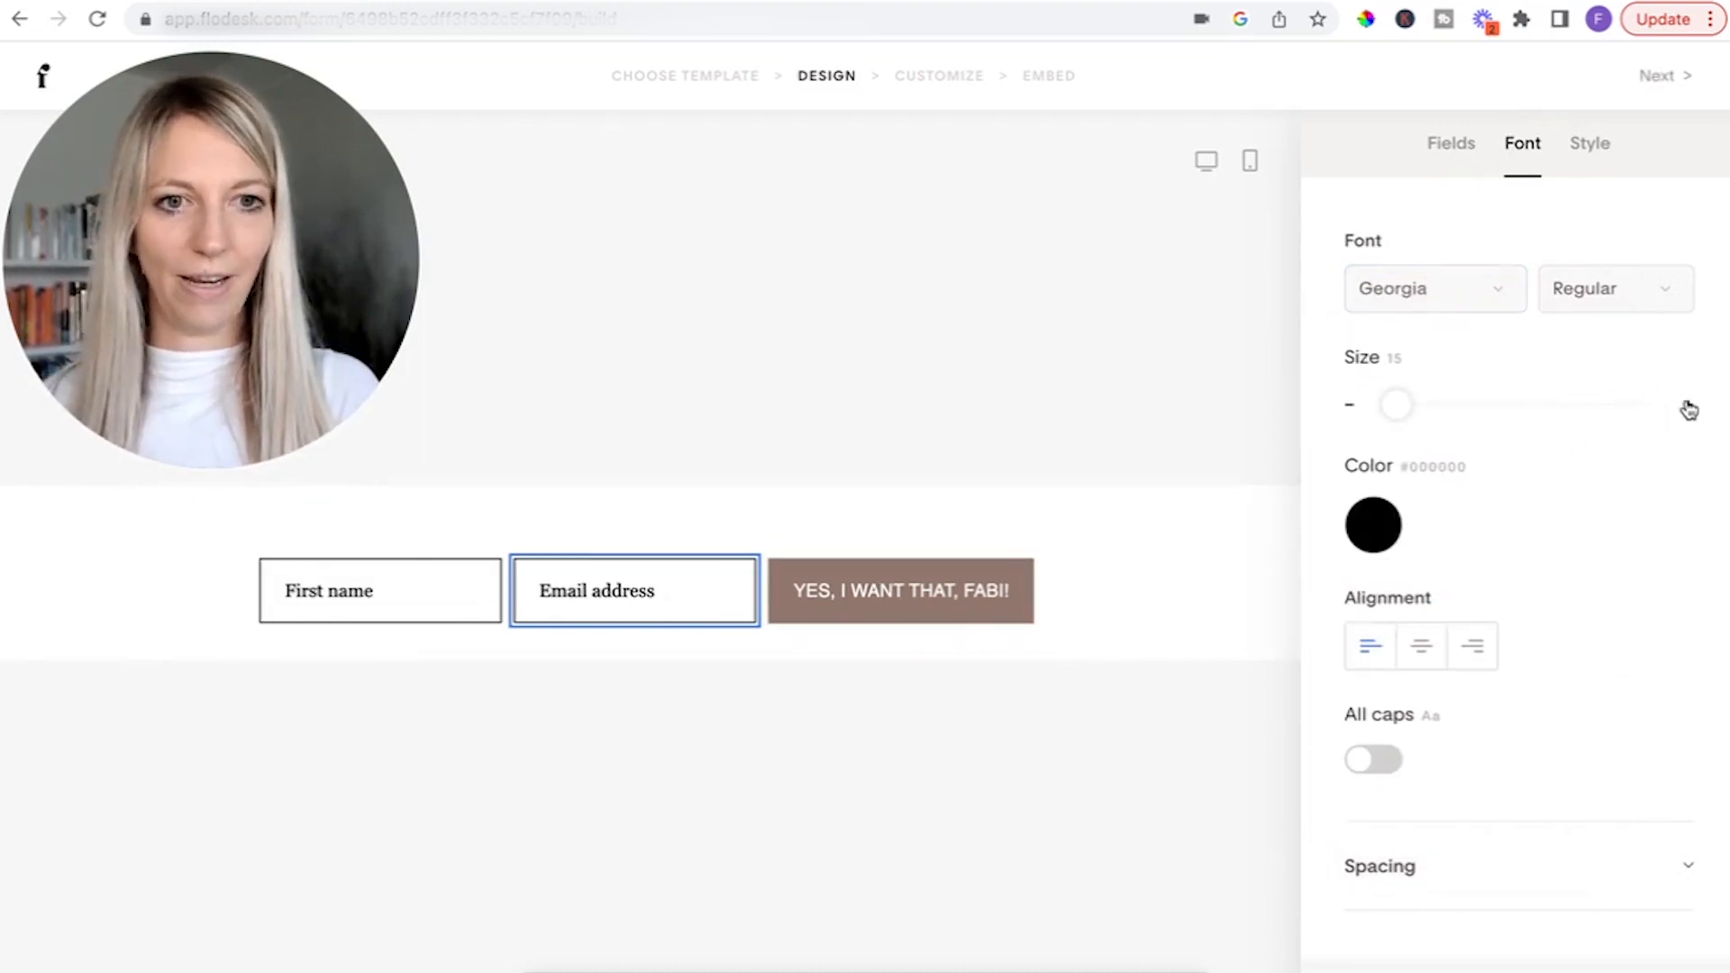
# Set the form fields' font size to 16 and try out all caps, leaving it switched off.
pyautogui.click(1688, 407)
pyautogui.click(1688, 407)
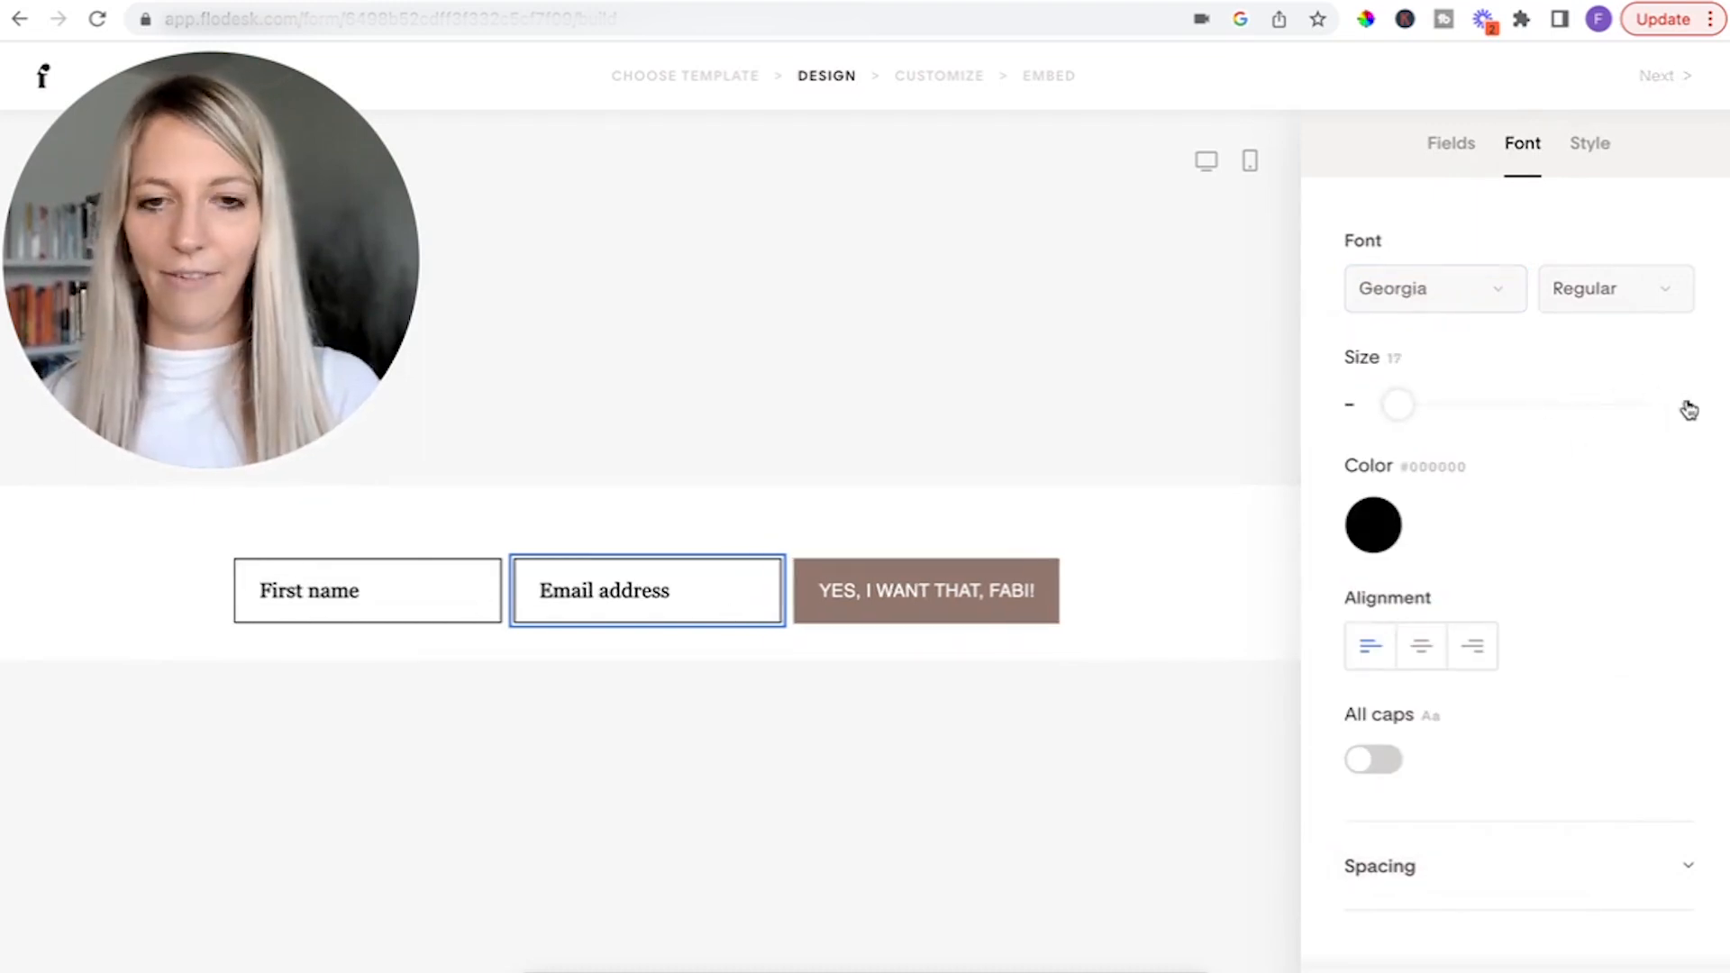
pyautogui.click(1354, 405)
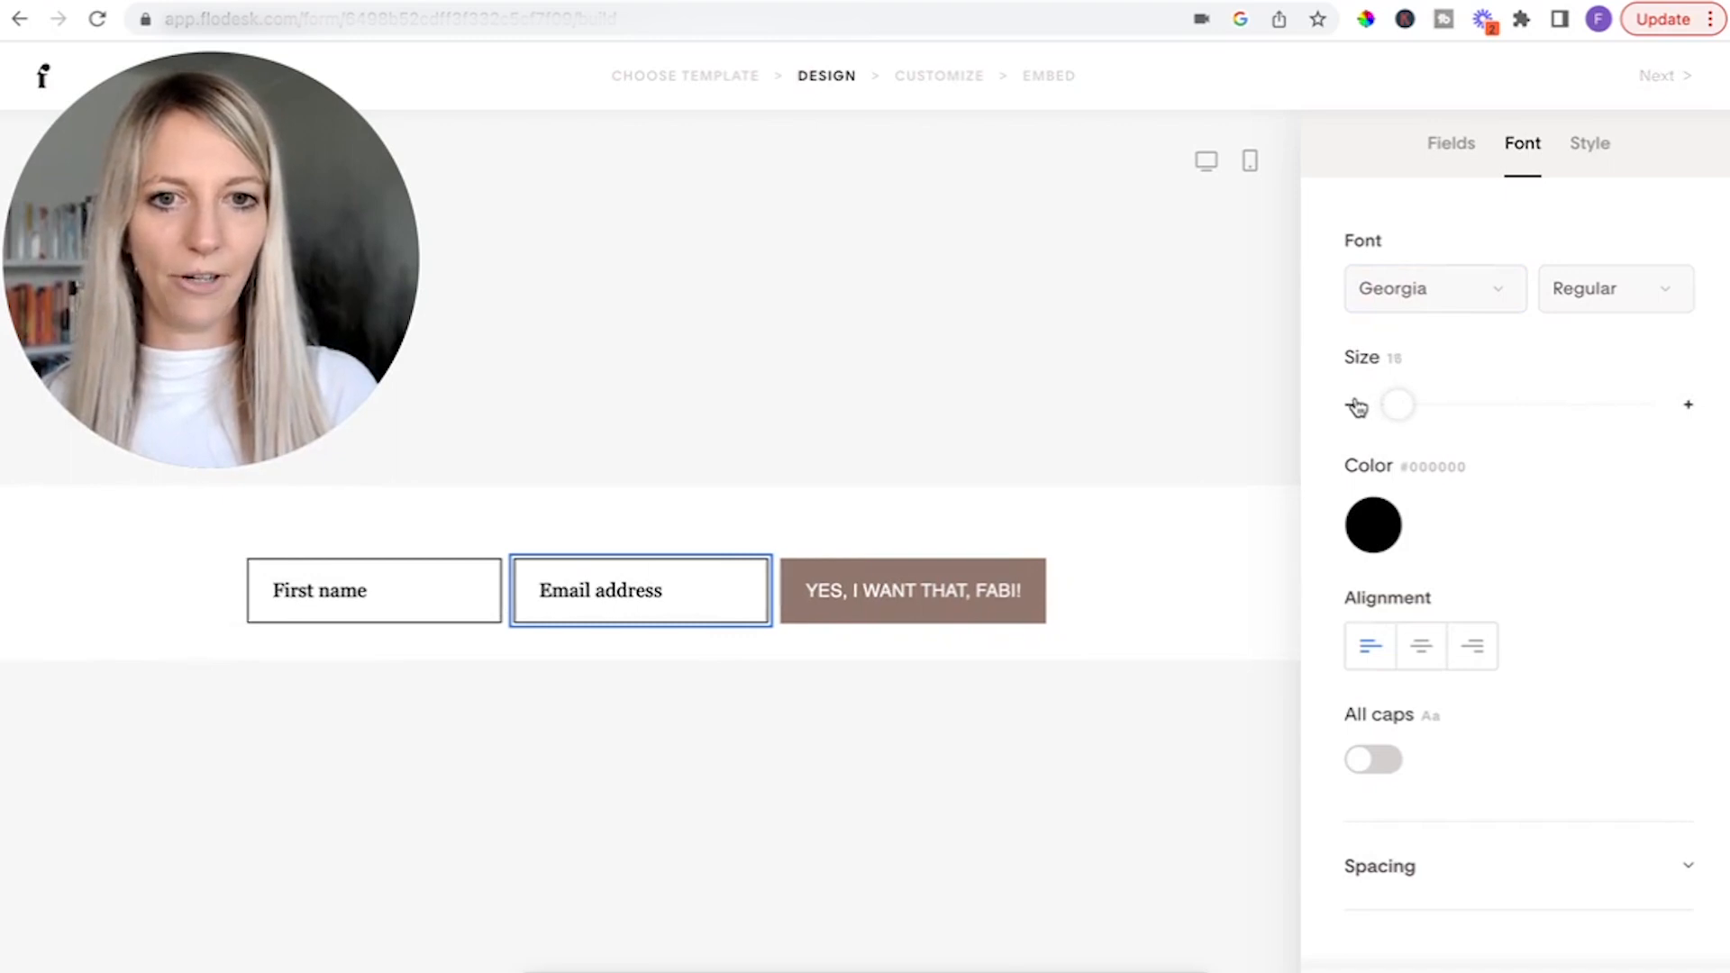
pyautogui.click(1399, 773)
pyautogui.click(1399, 773)
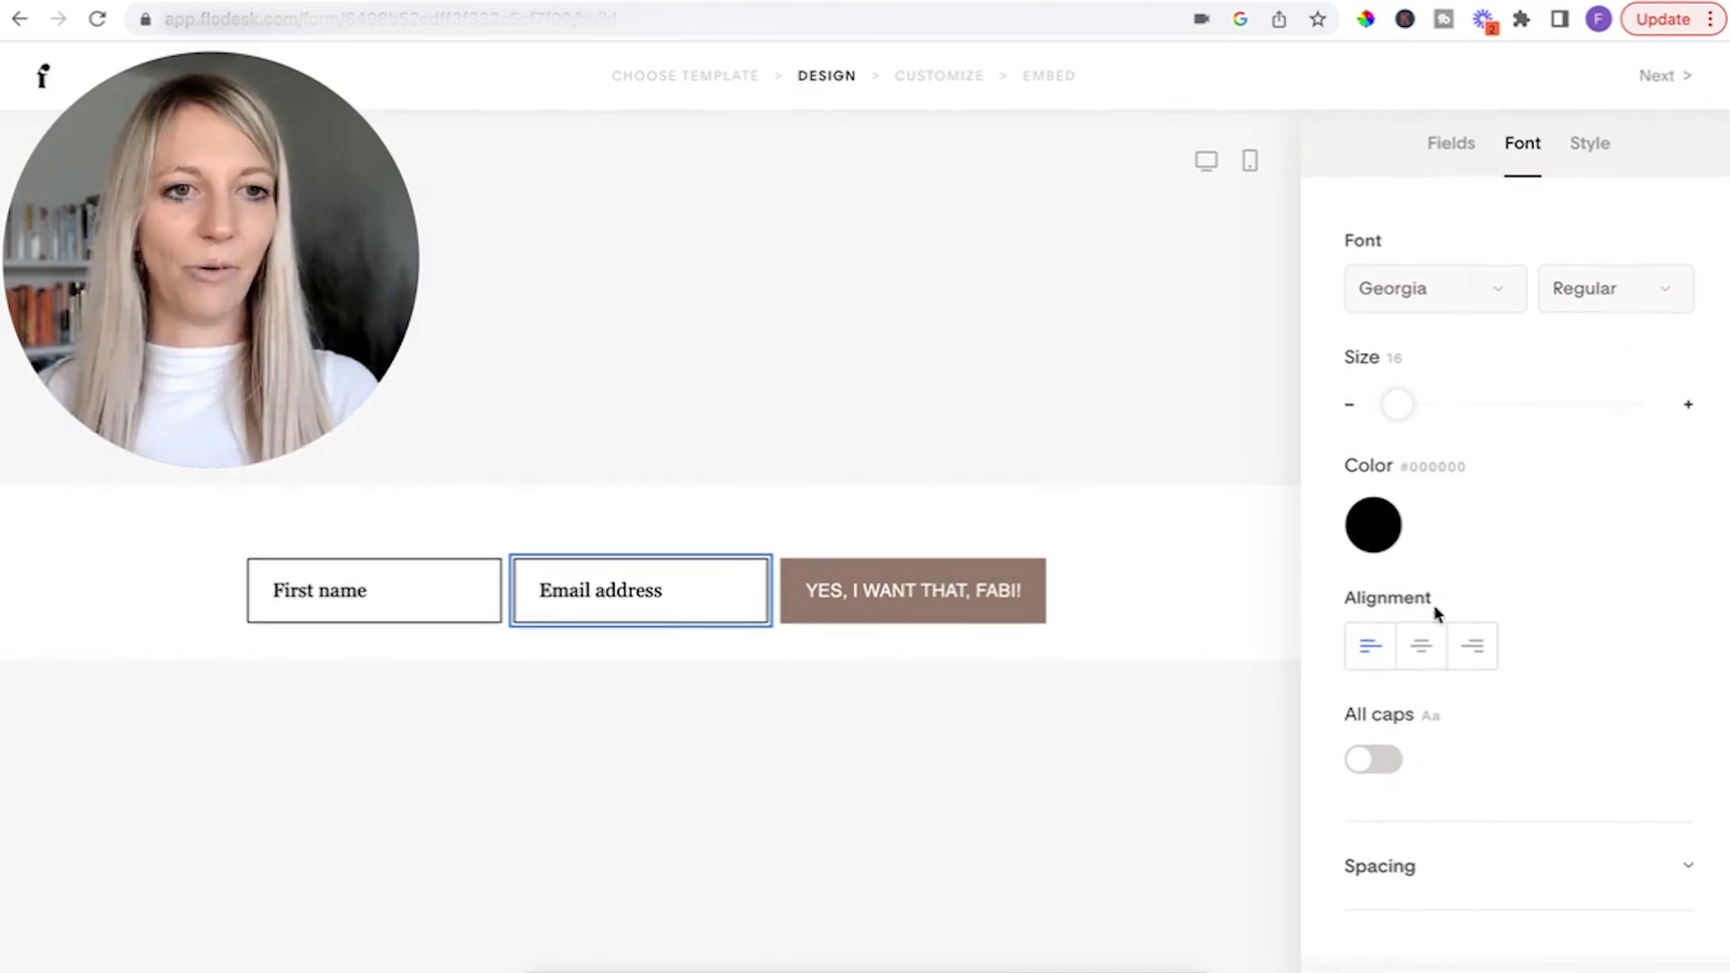
# Set the form fields' text color to gray #797979 and deselect the field.
pyautogui.click(1393, 541)
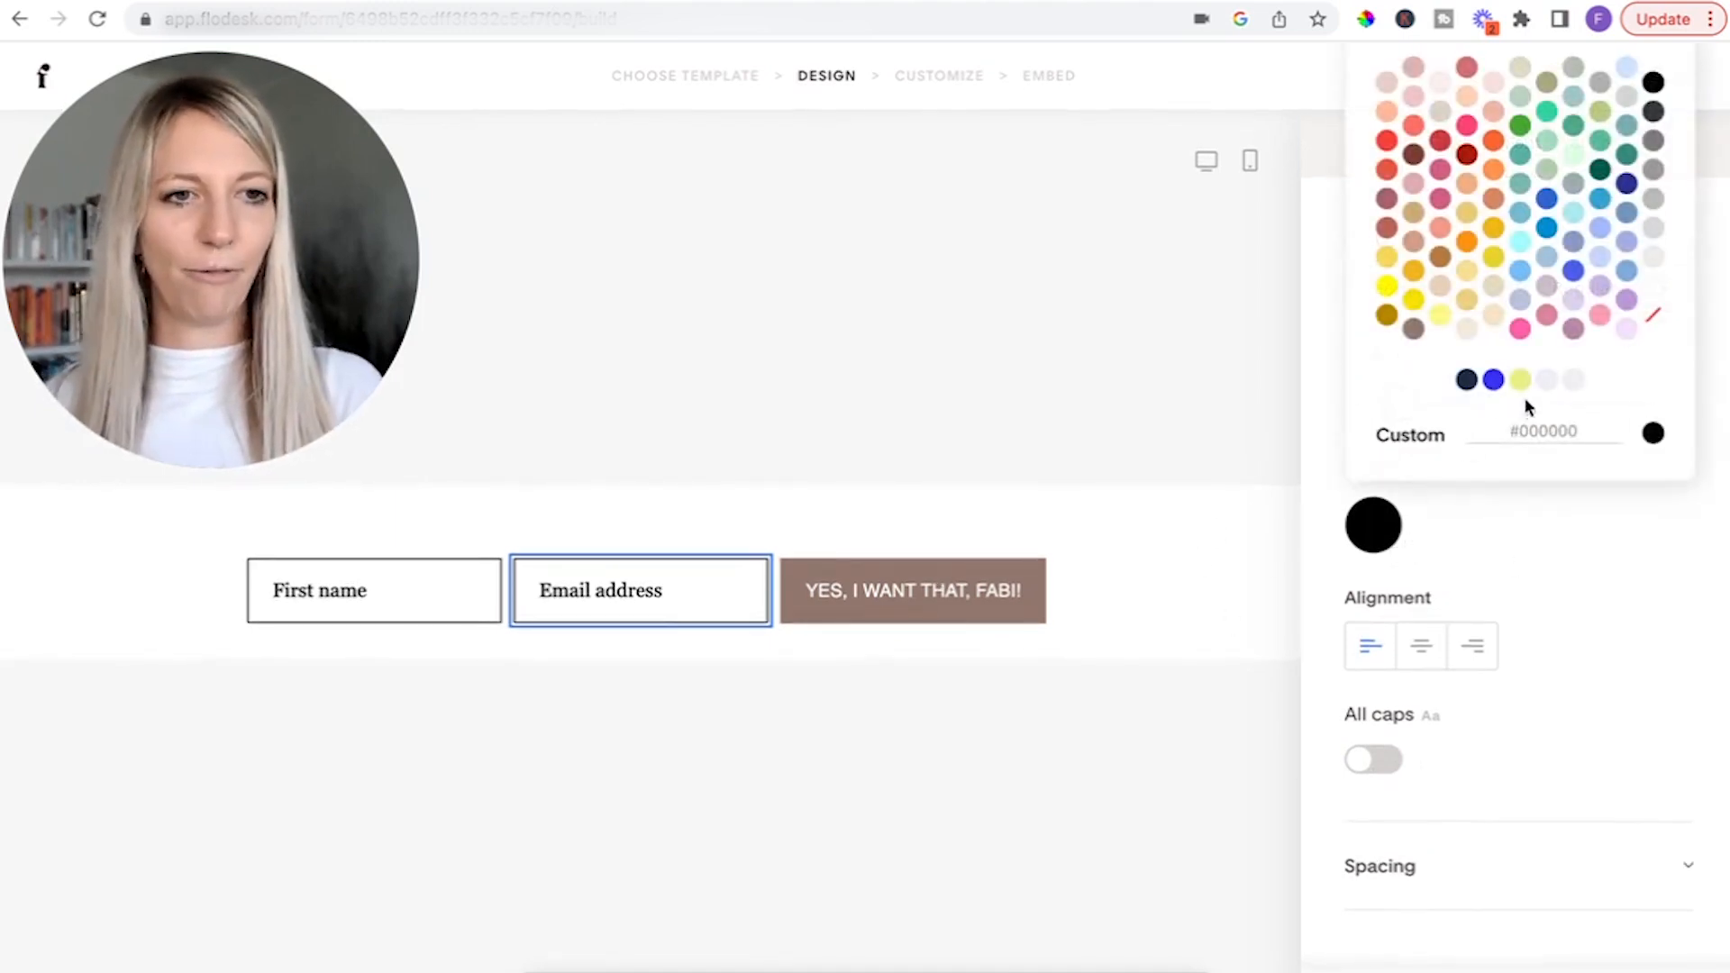
pyautogui.click(1654, 142)
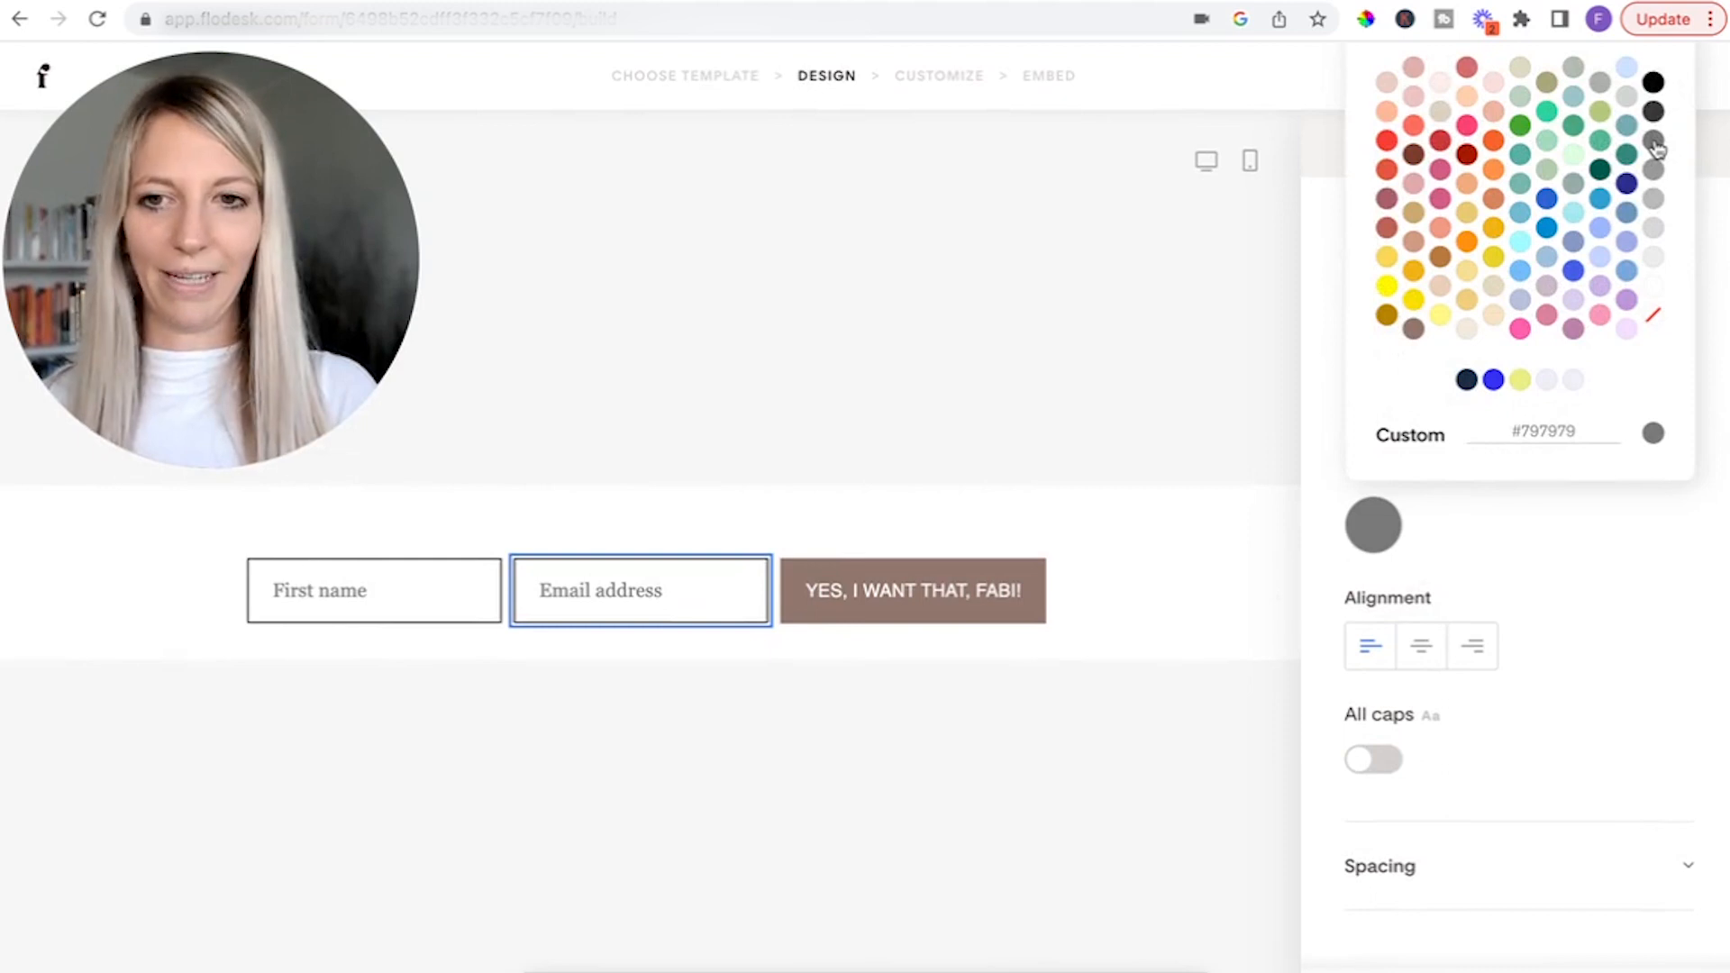
pyautogui.click(1198, 601)
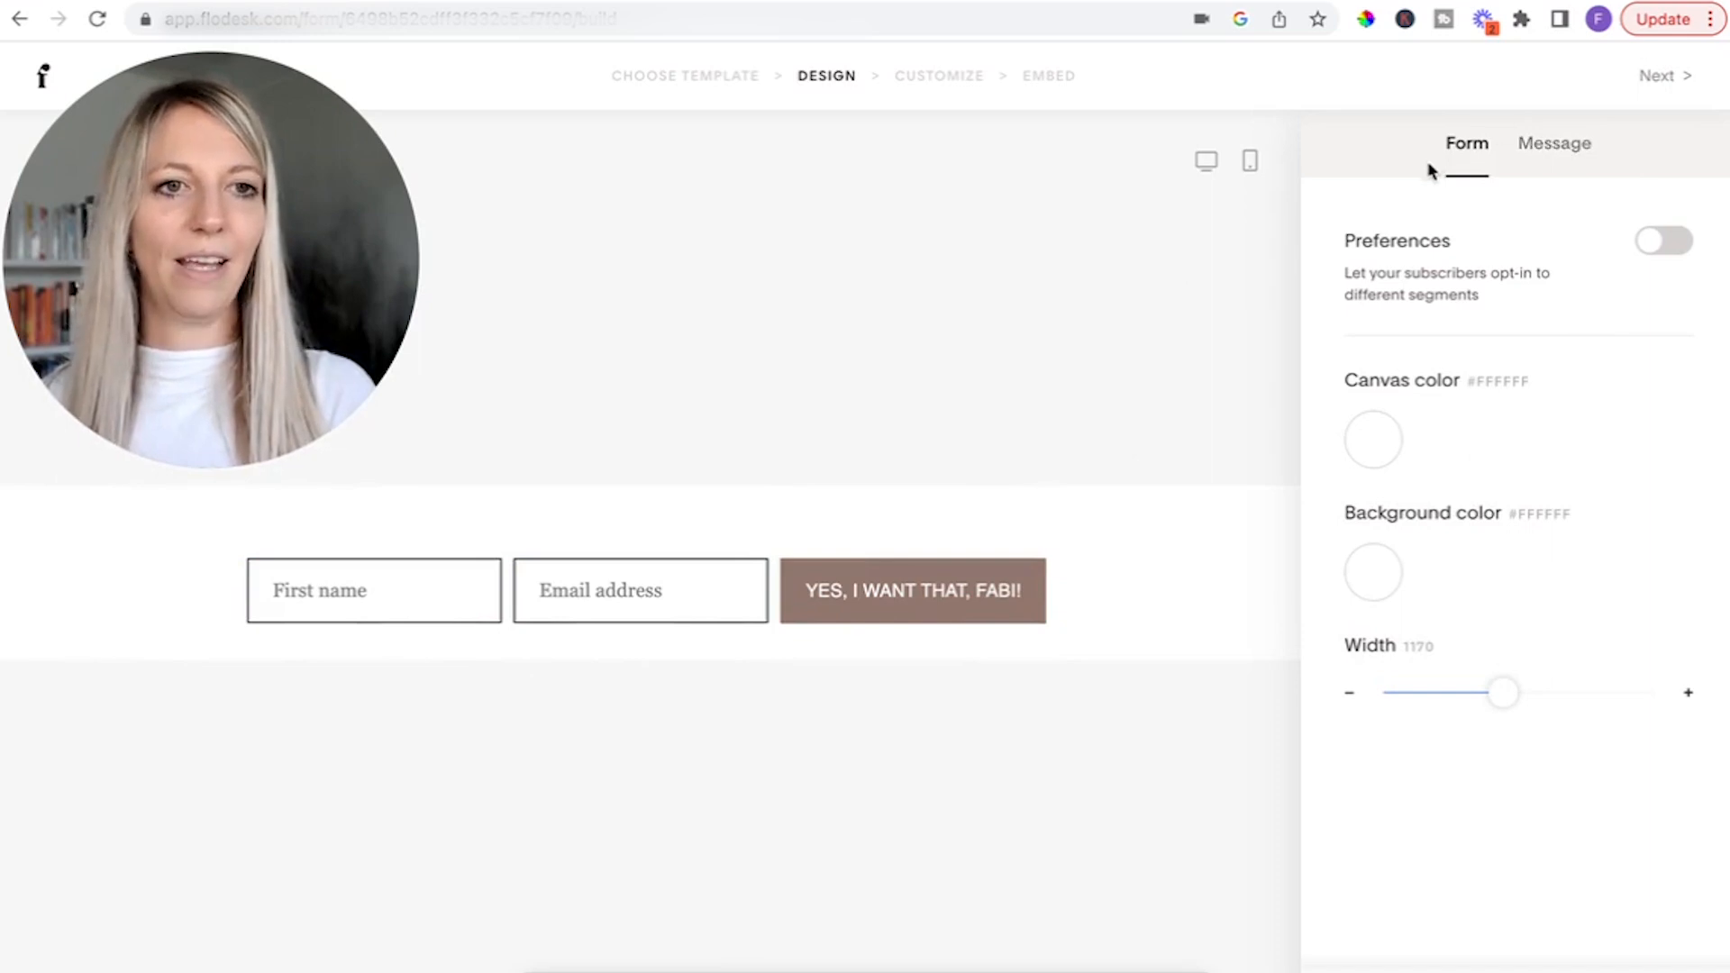
# Compare the preset and custom success messages and choose the Friendly one, "Thanks! Keep an eye on your inbox for updates.".
pyautogui.click(1565, 155)
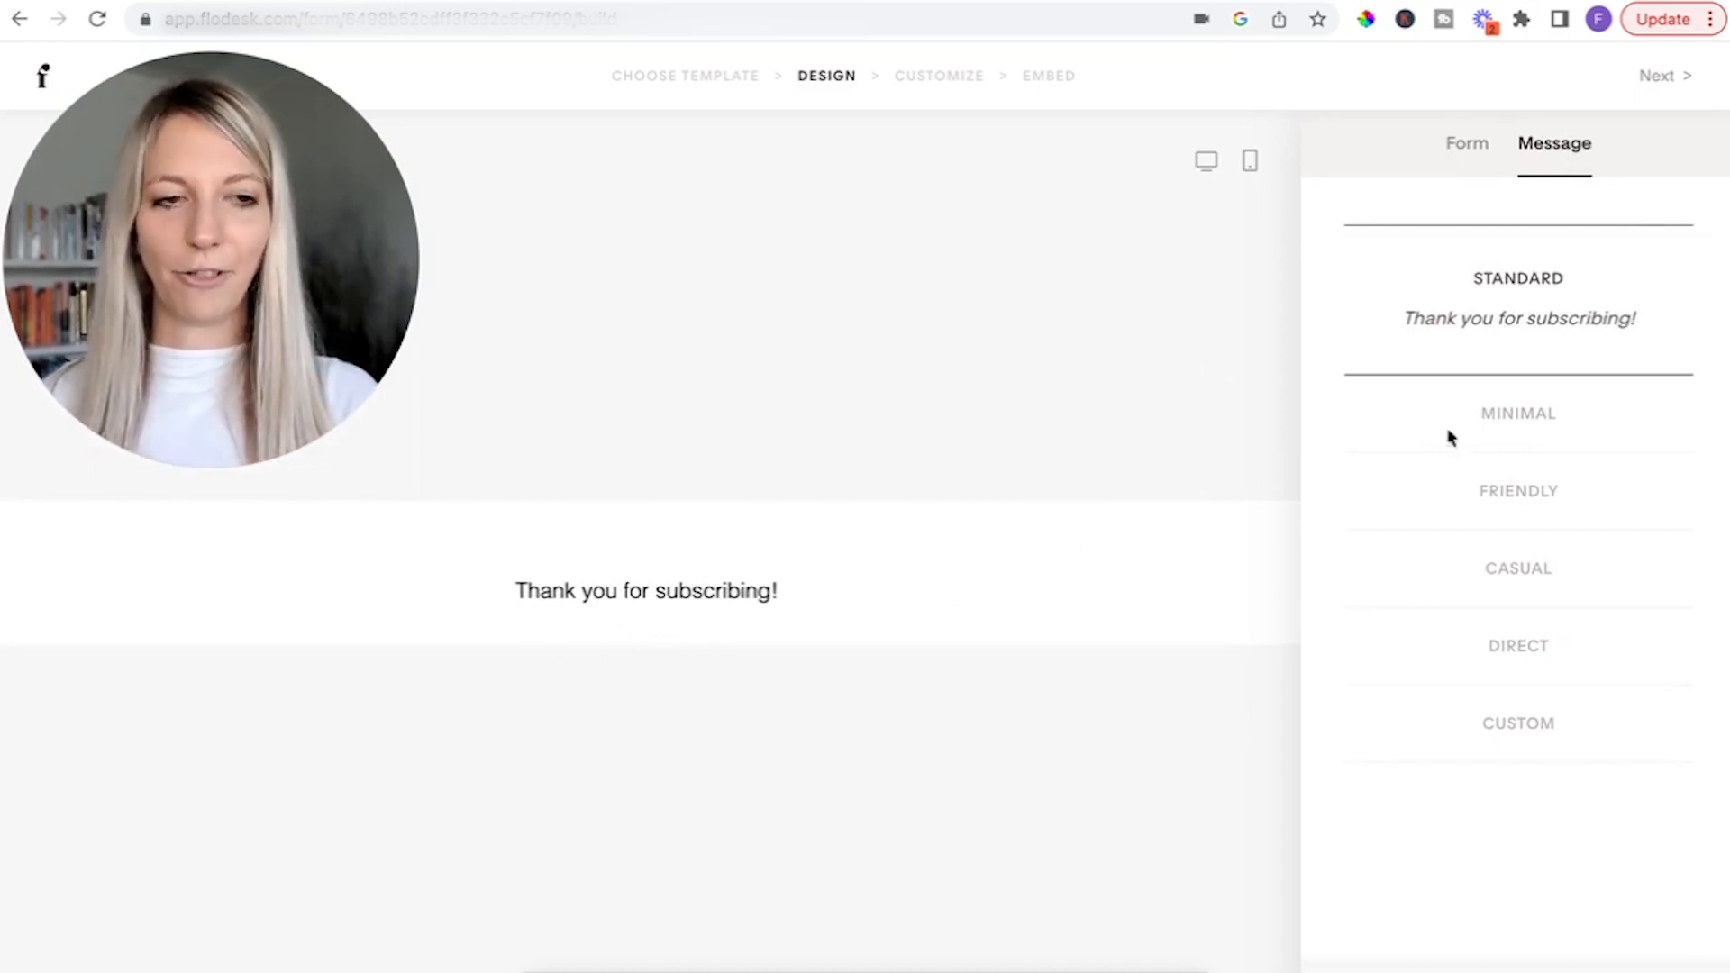
pyautogui.click(1577, 510)
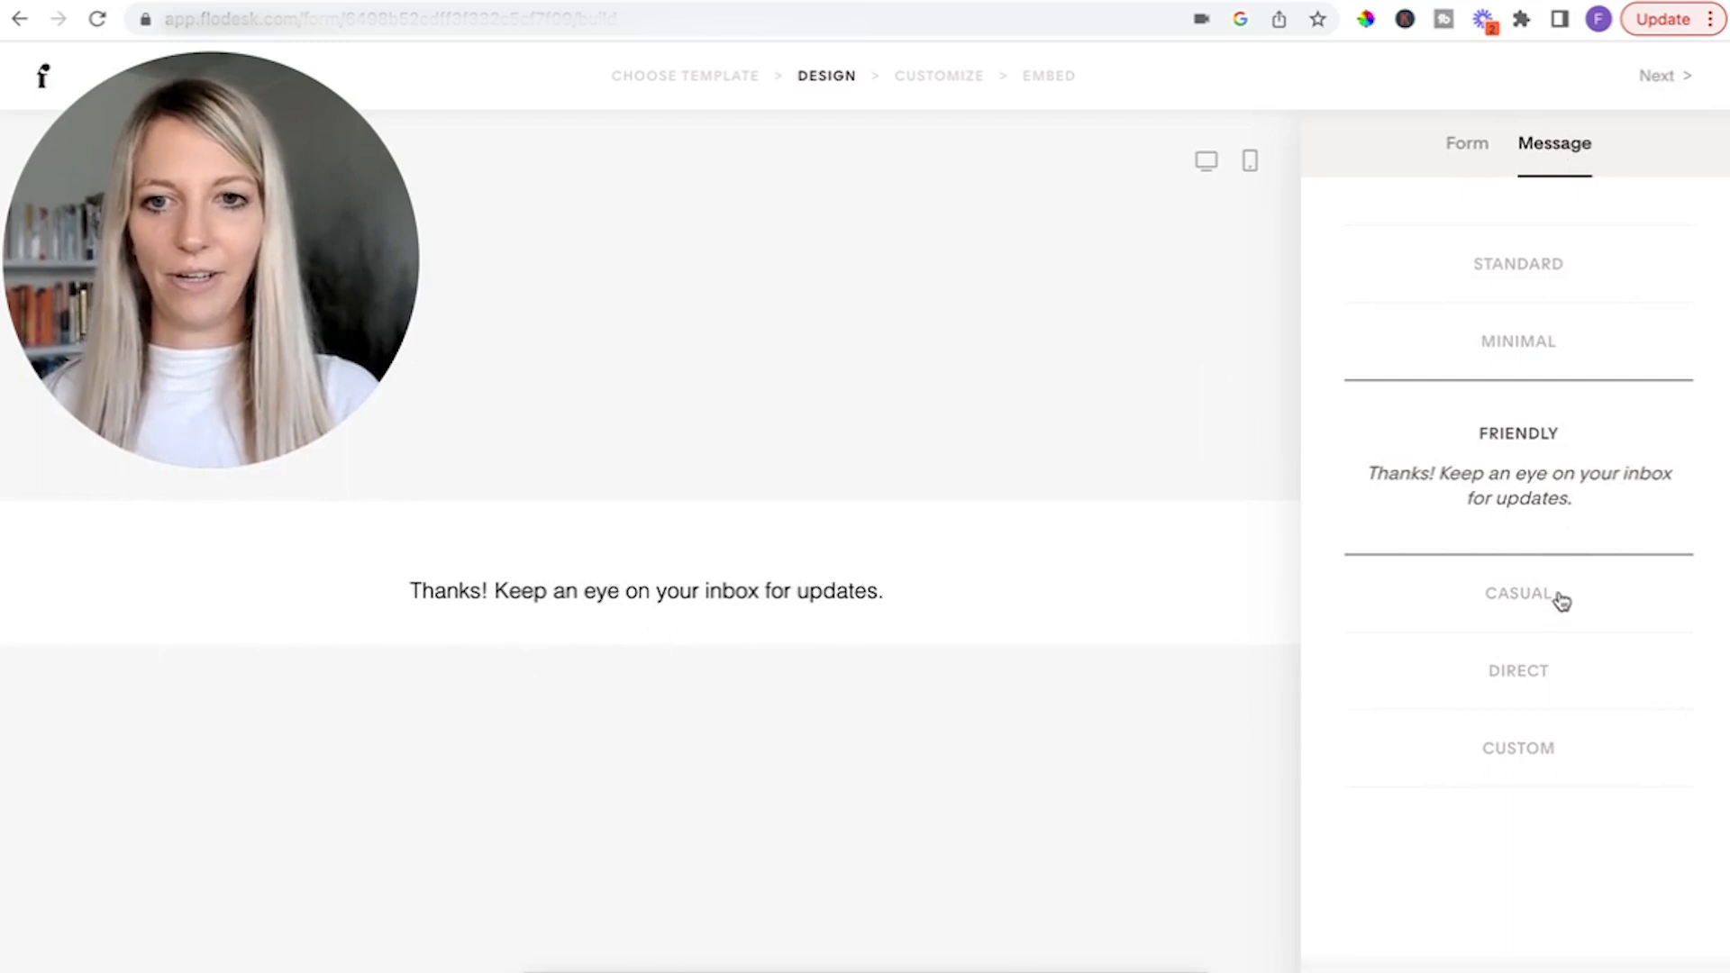
pyautogui.click(1522, 765)
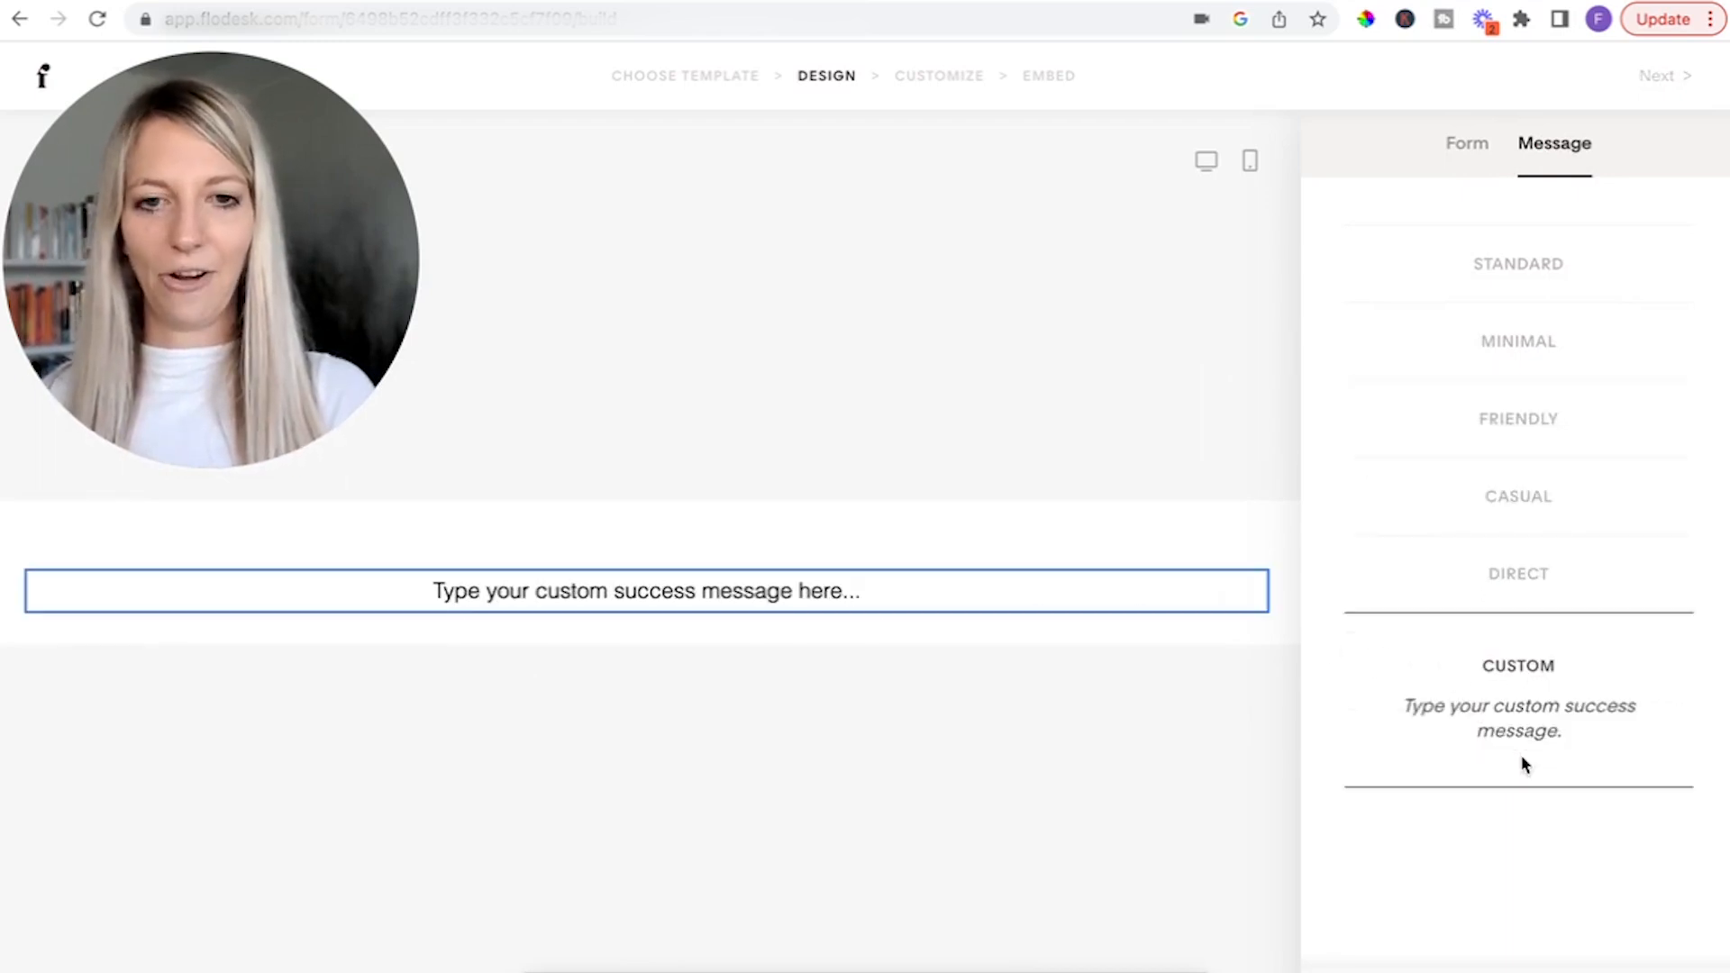
pyautogui.click(1539, 596)
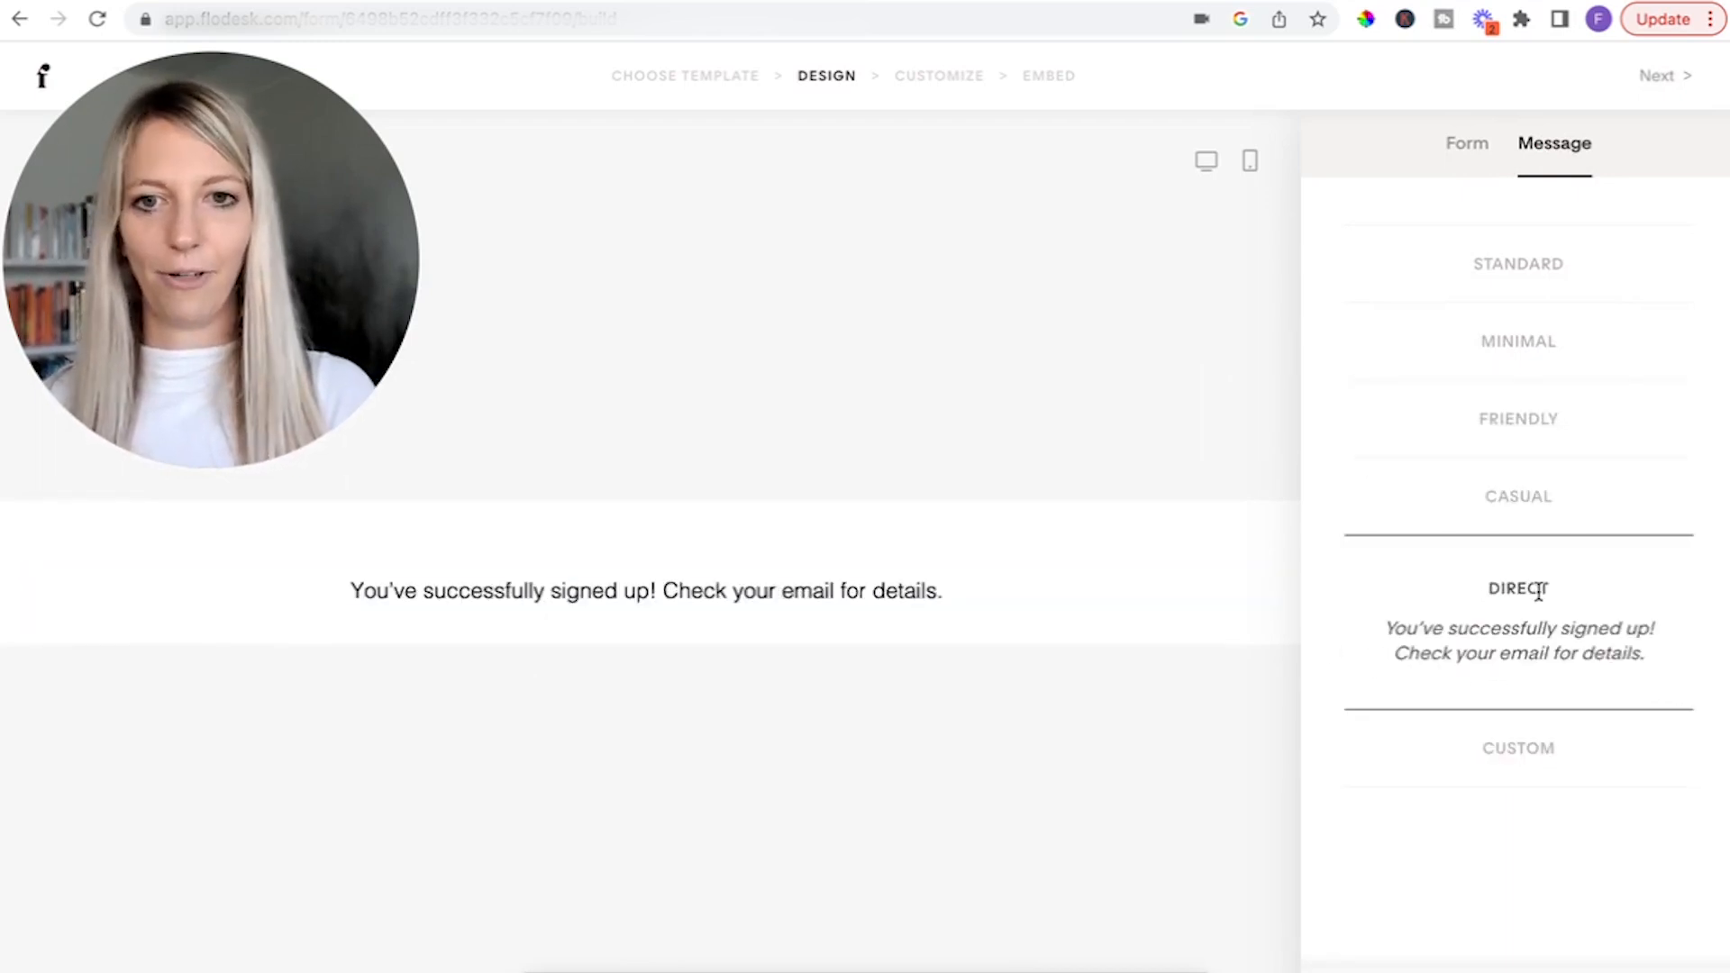
pyautogui.click(1554, 518)
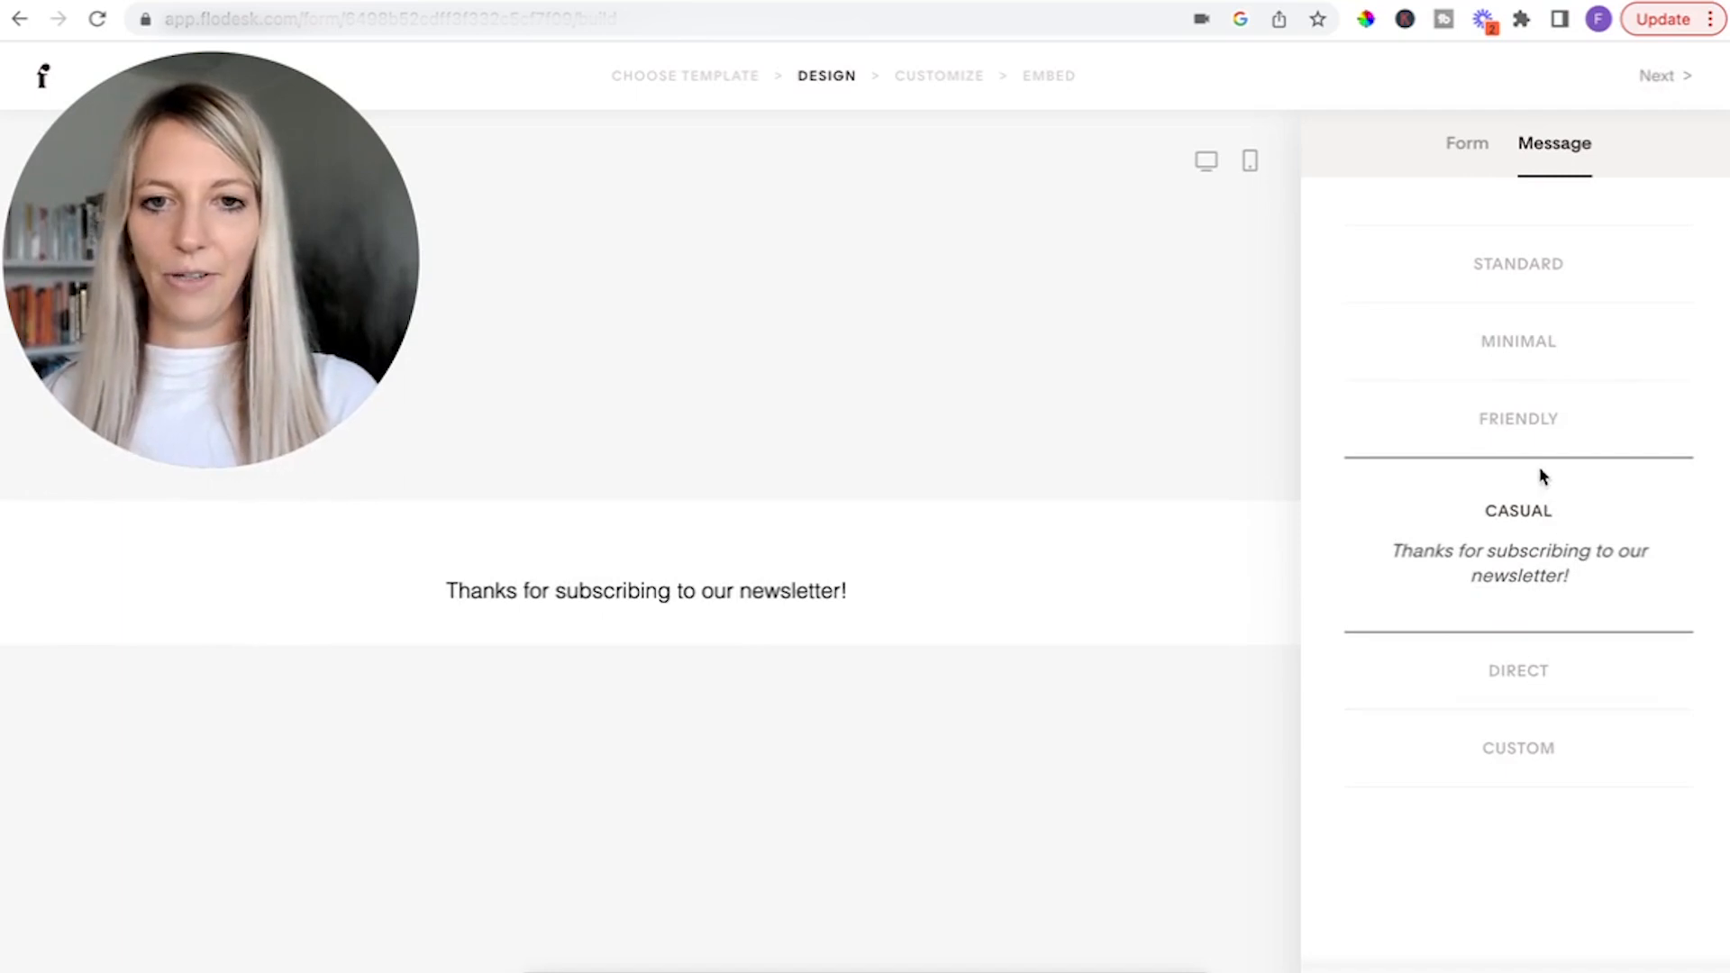
pyautogui.click(1547, 426)
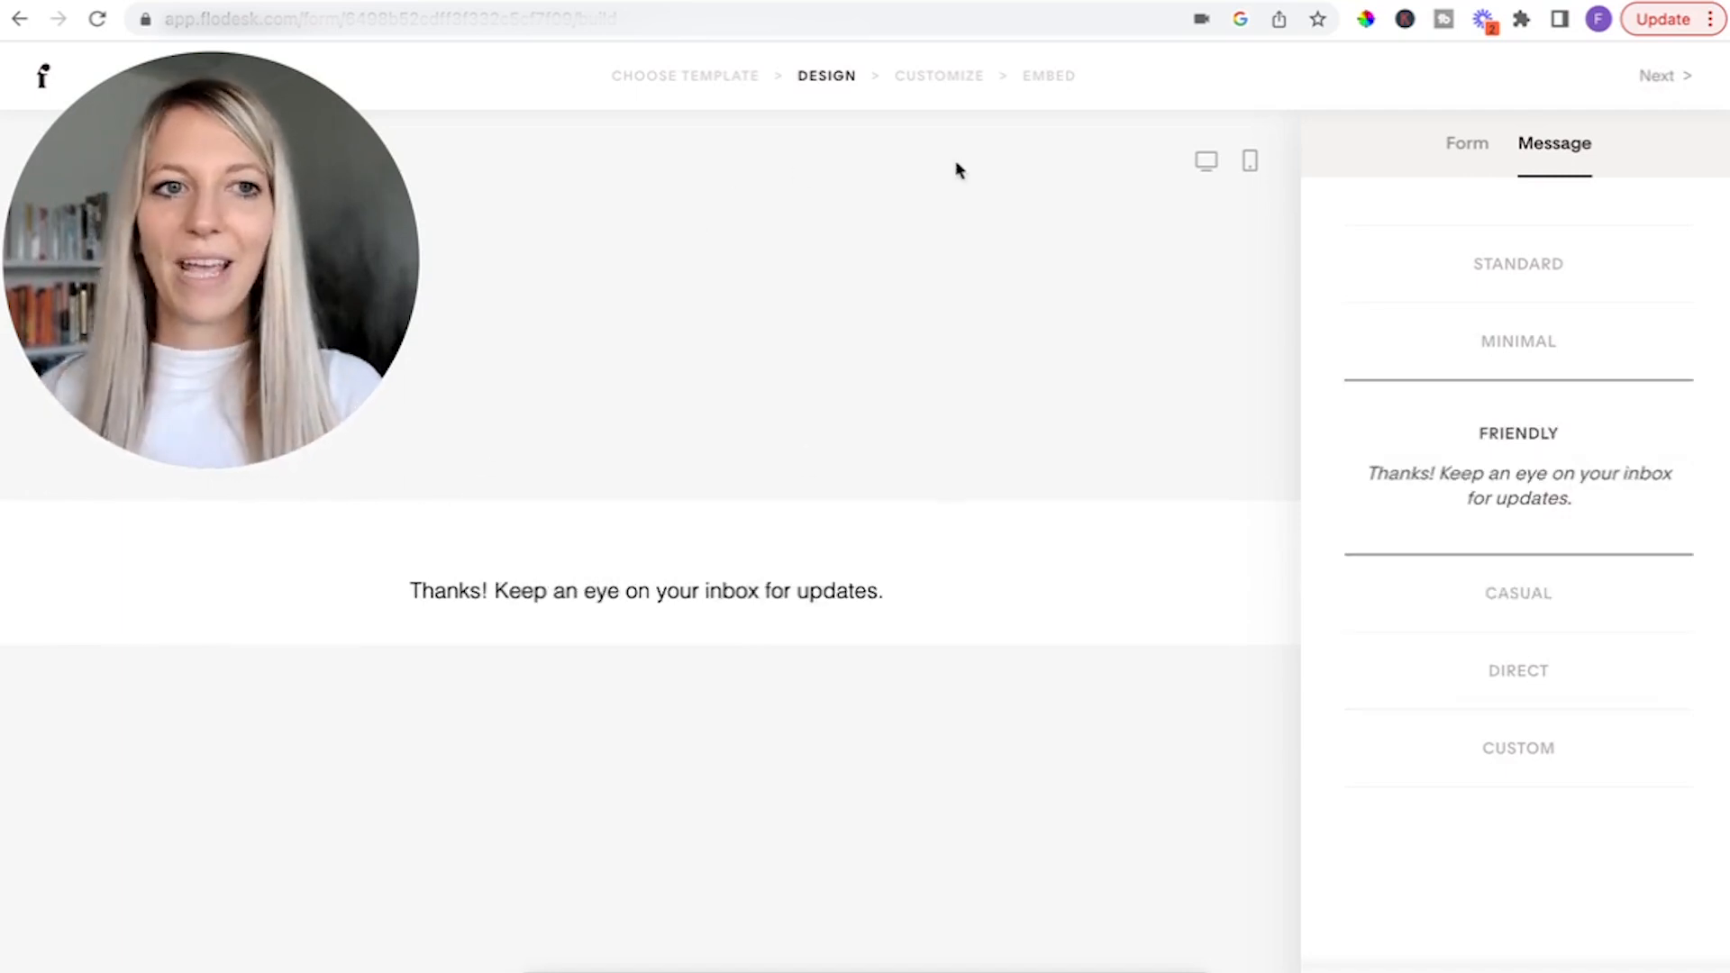
# Finish the form design, keeping double opt-in at No and the opt-in notification at "Do not notify me".
pyautogui.click(1662, 76)
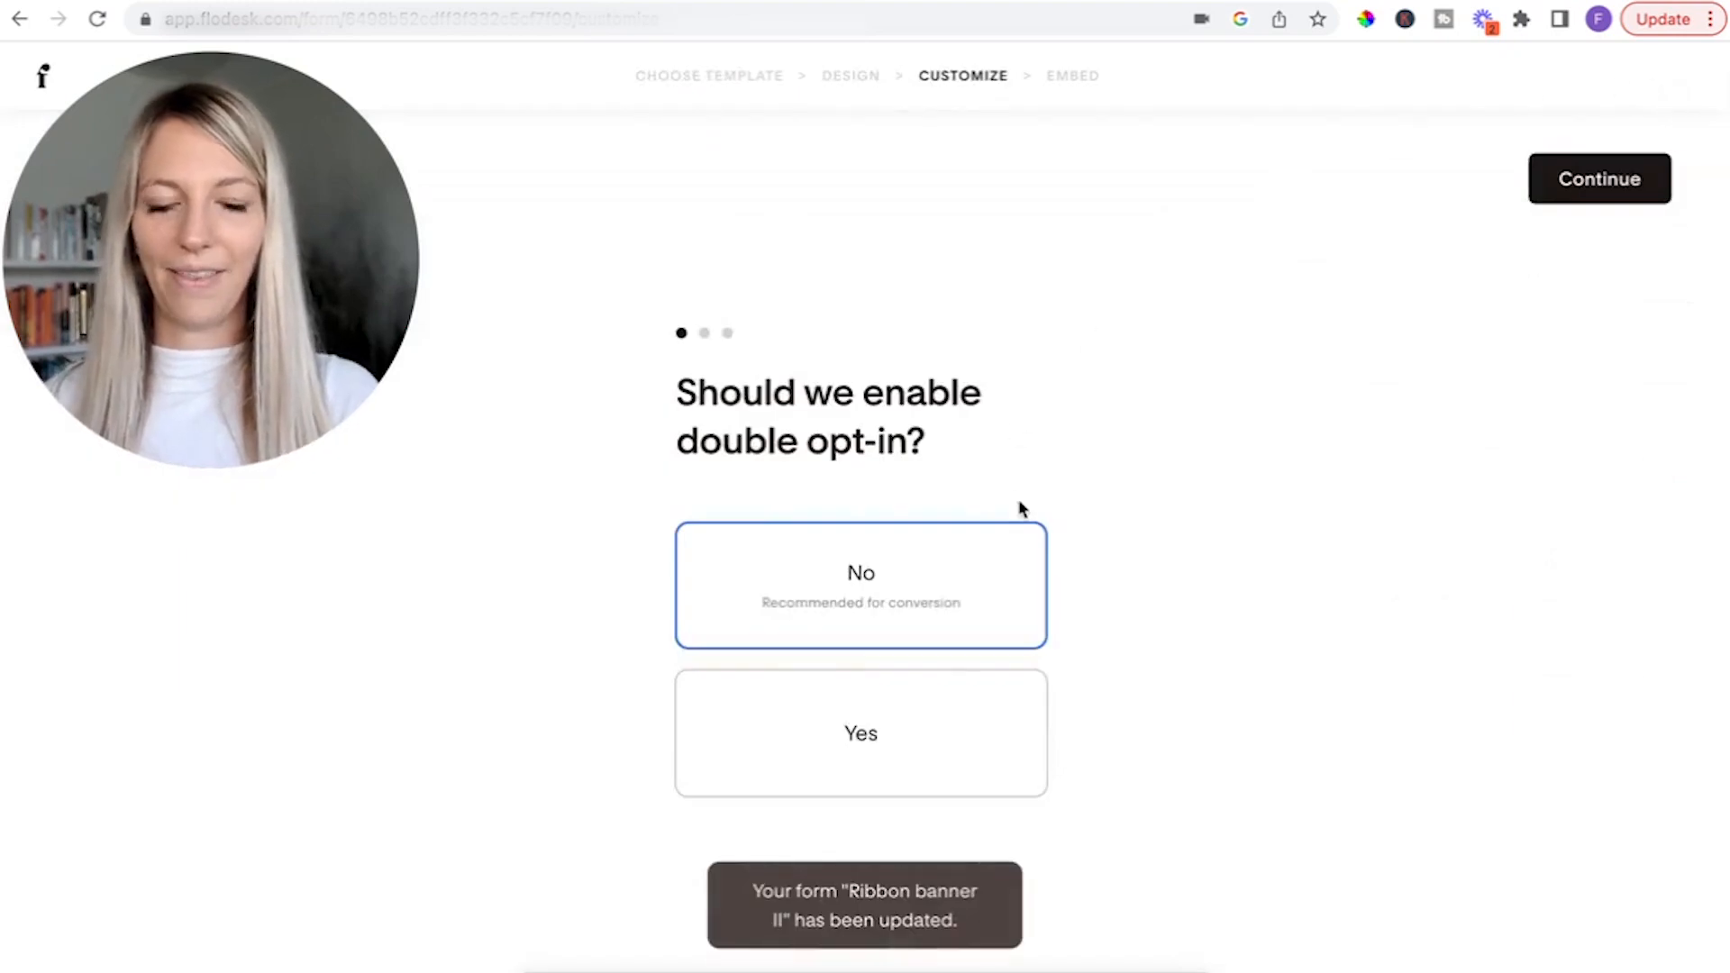
pyautogui.click(1601, 184)
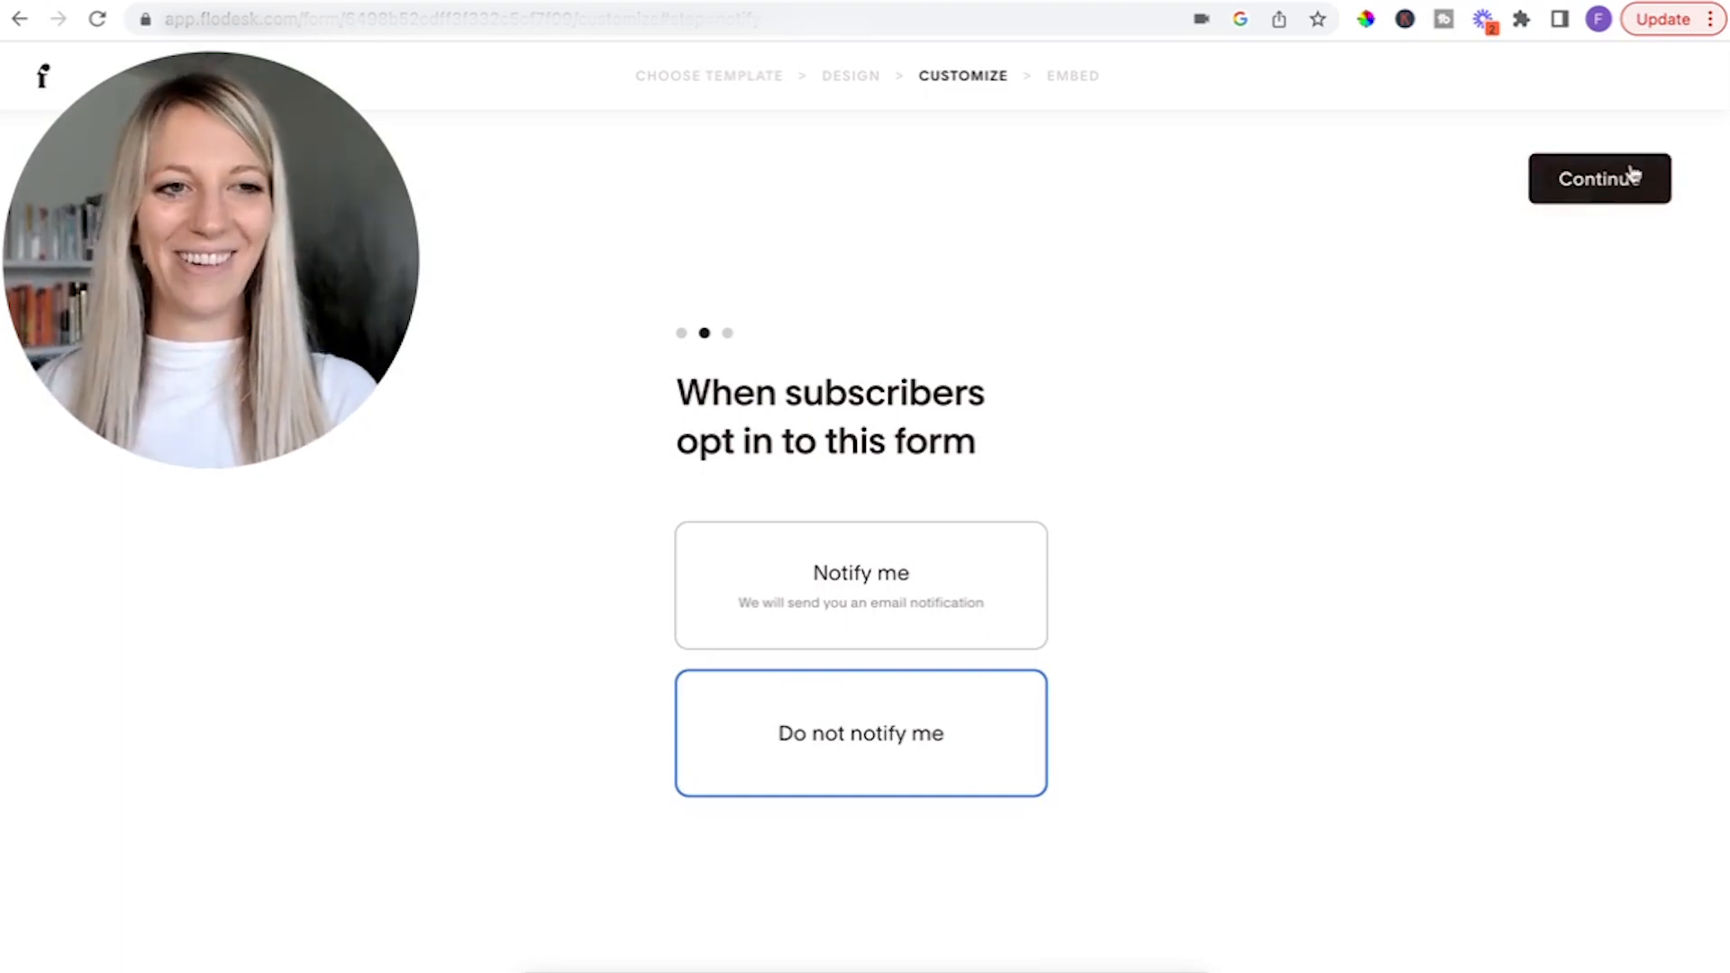
pyautogui.click(1573, 202)
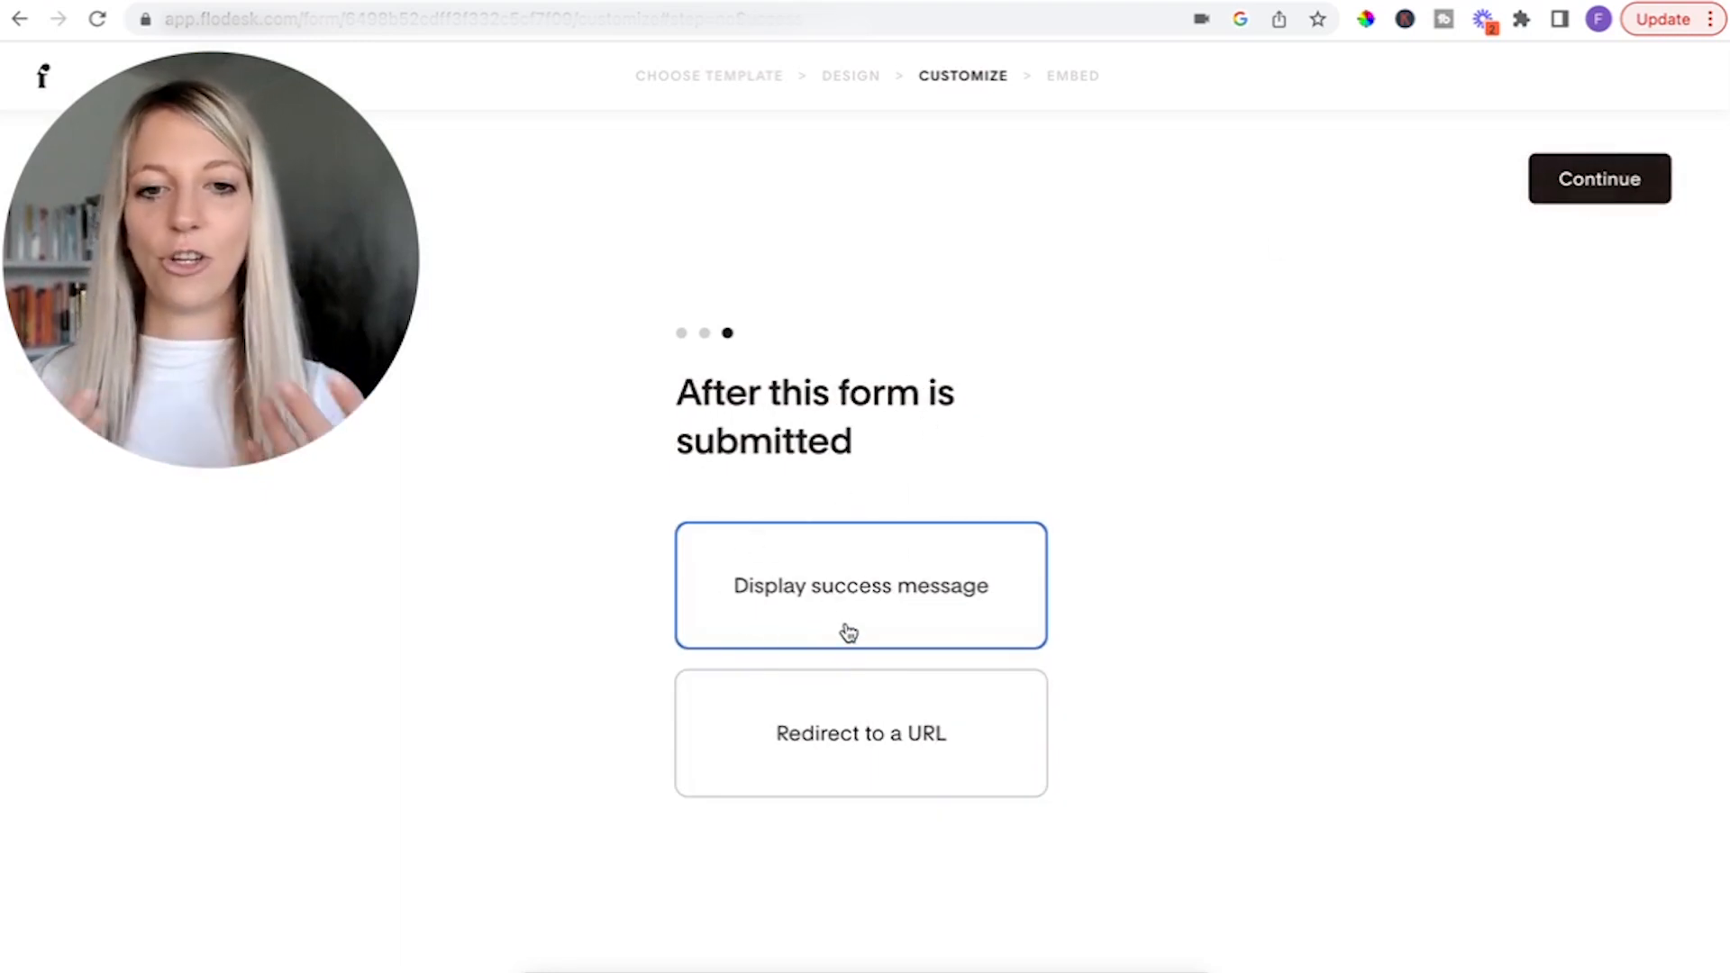
# Set the submitted form to redirect to a URL, enter the website's address, and continue to the embed stage.
pyautogui.click(848, 706)
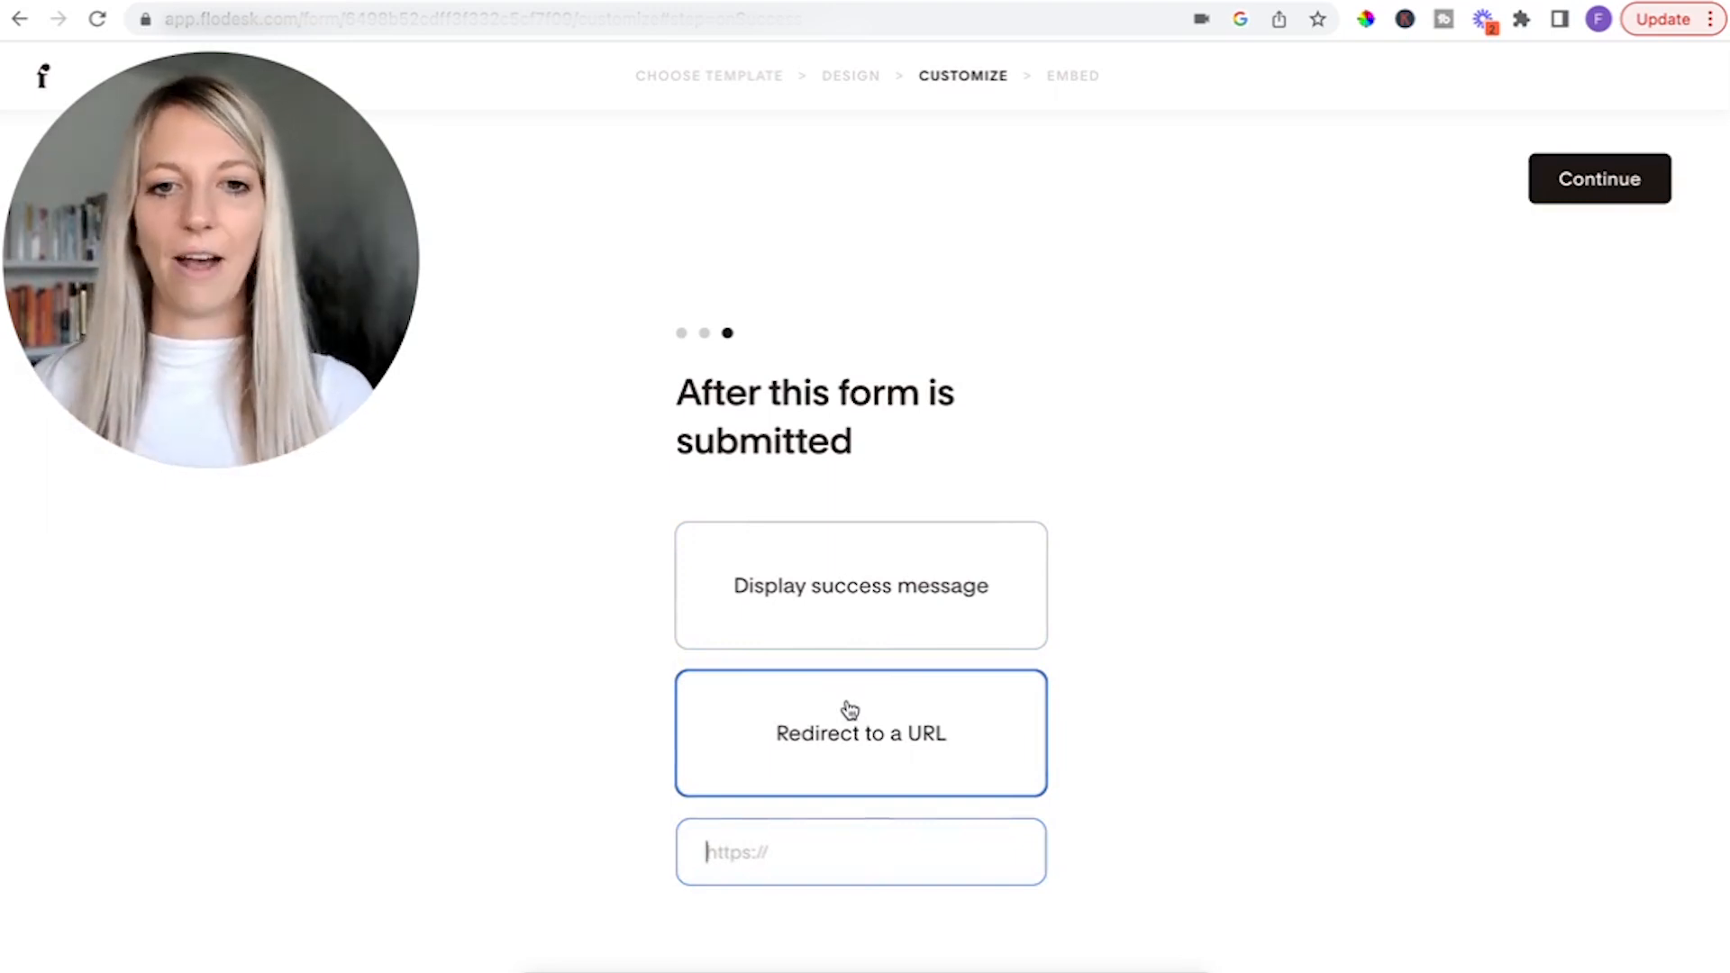
pyautogui.click(849, 597)
pyautogui.click(868, 720)
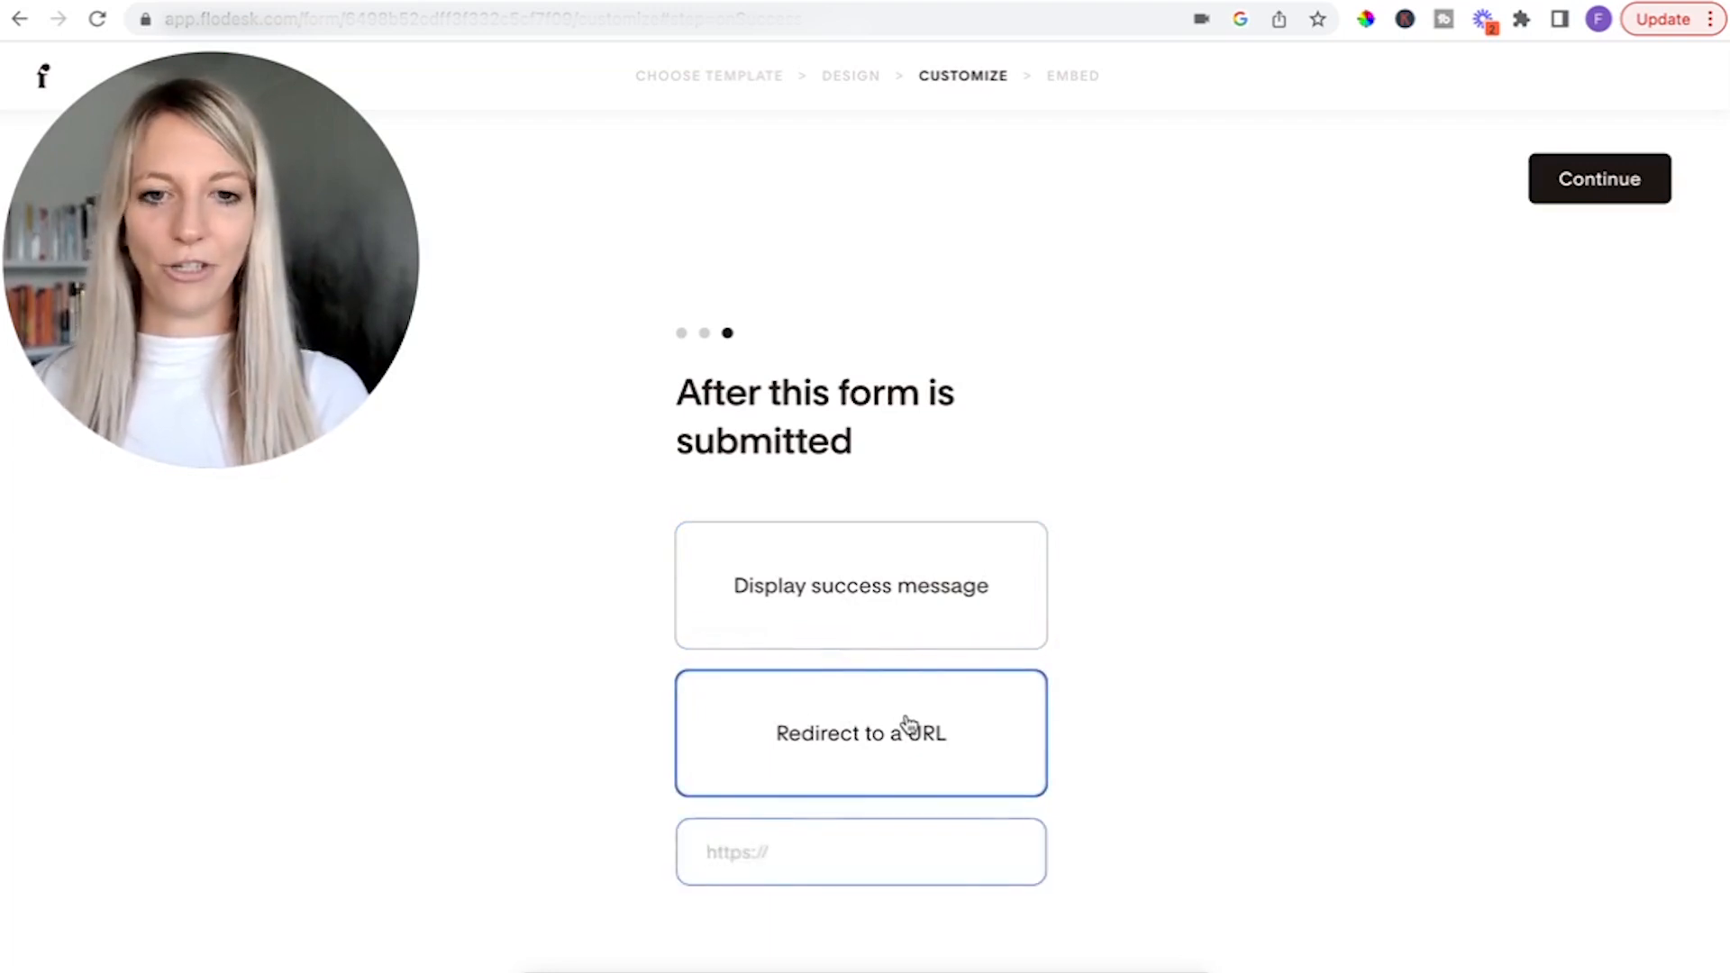
pyautogui.click(865, 836)
pyautogui.write('www.fabienne')
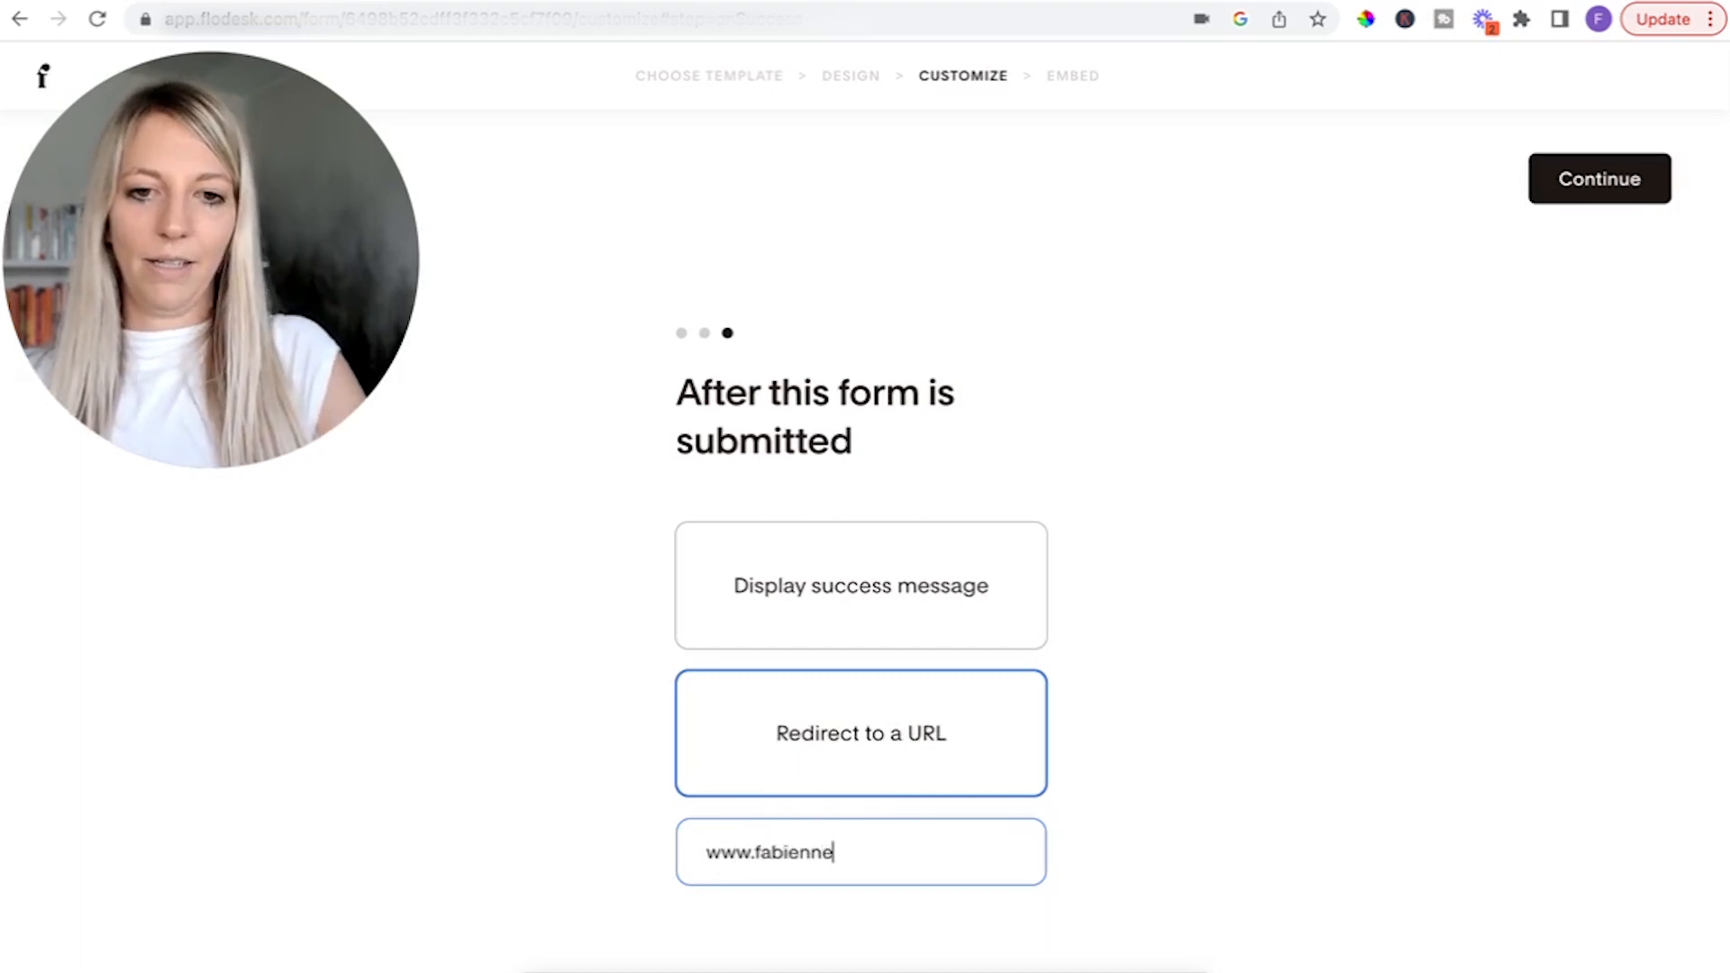
pyautogui.write('hansen.co')
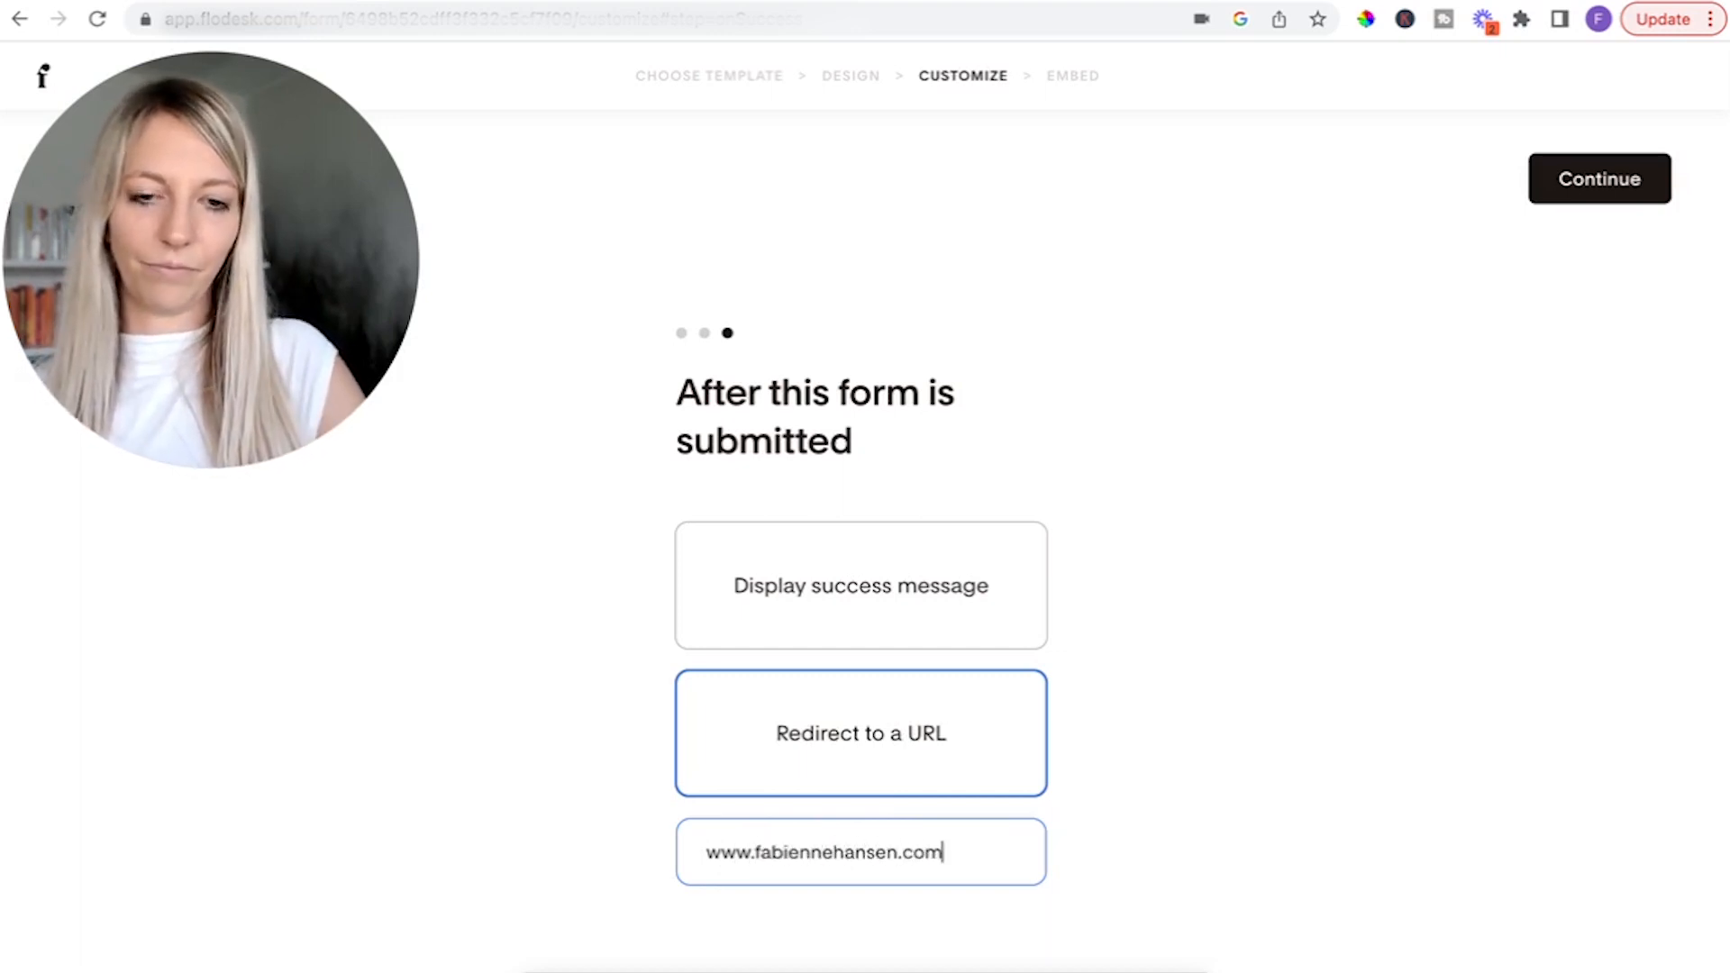
pyautogui.write('m')
pyautogui.click(1604, 191)
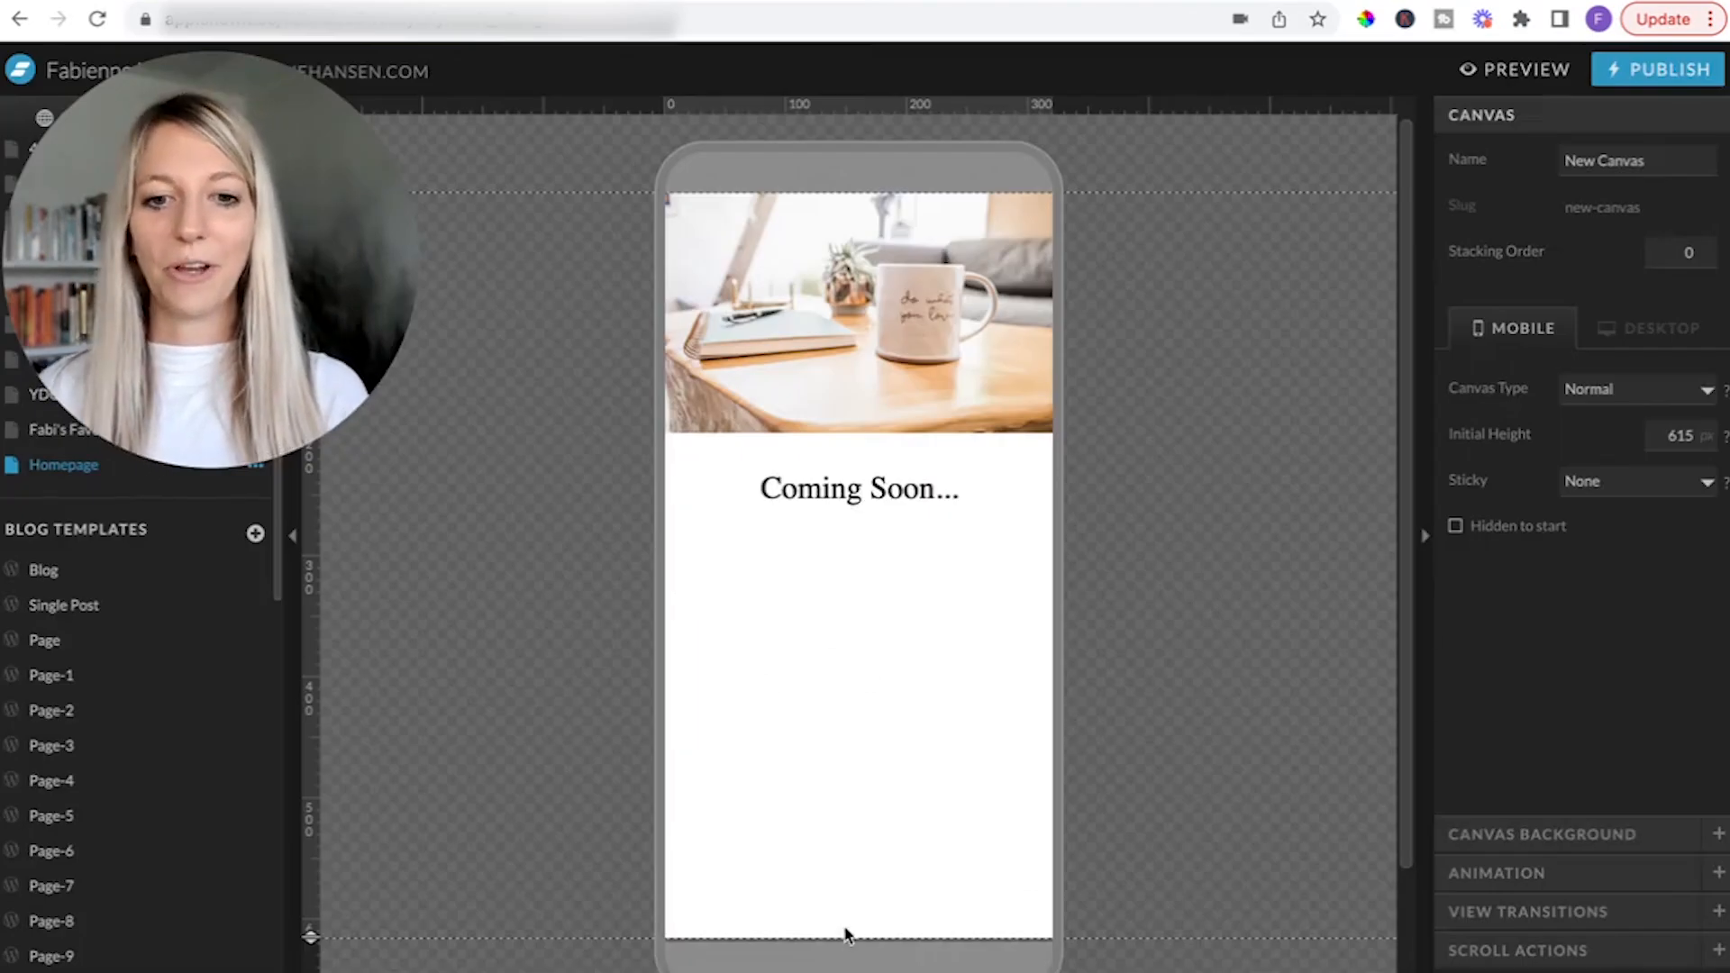
# Switch to Showit and add an Embed Code element to the homepage's mobile canvas.
pyautogui.click(841, 937)
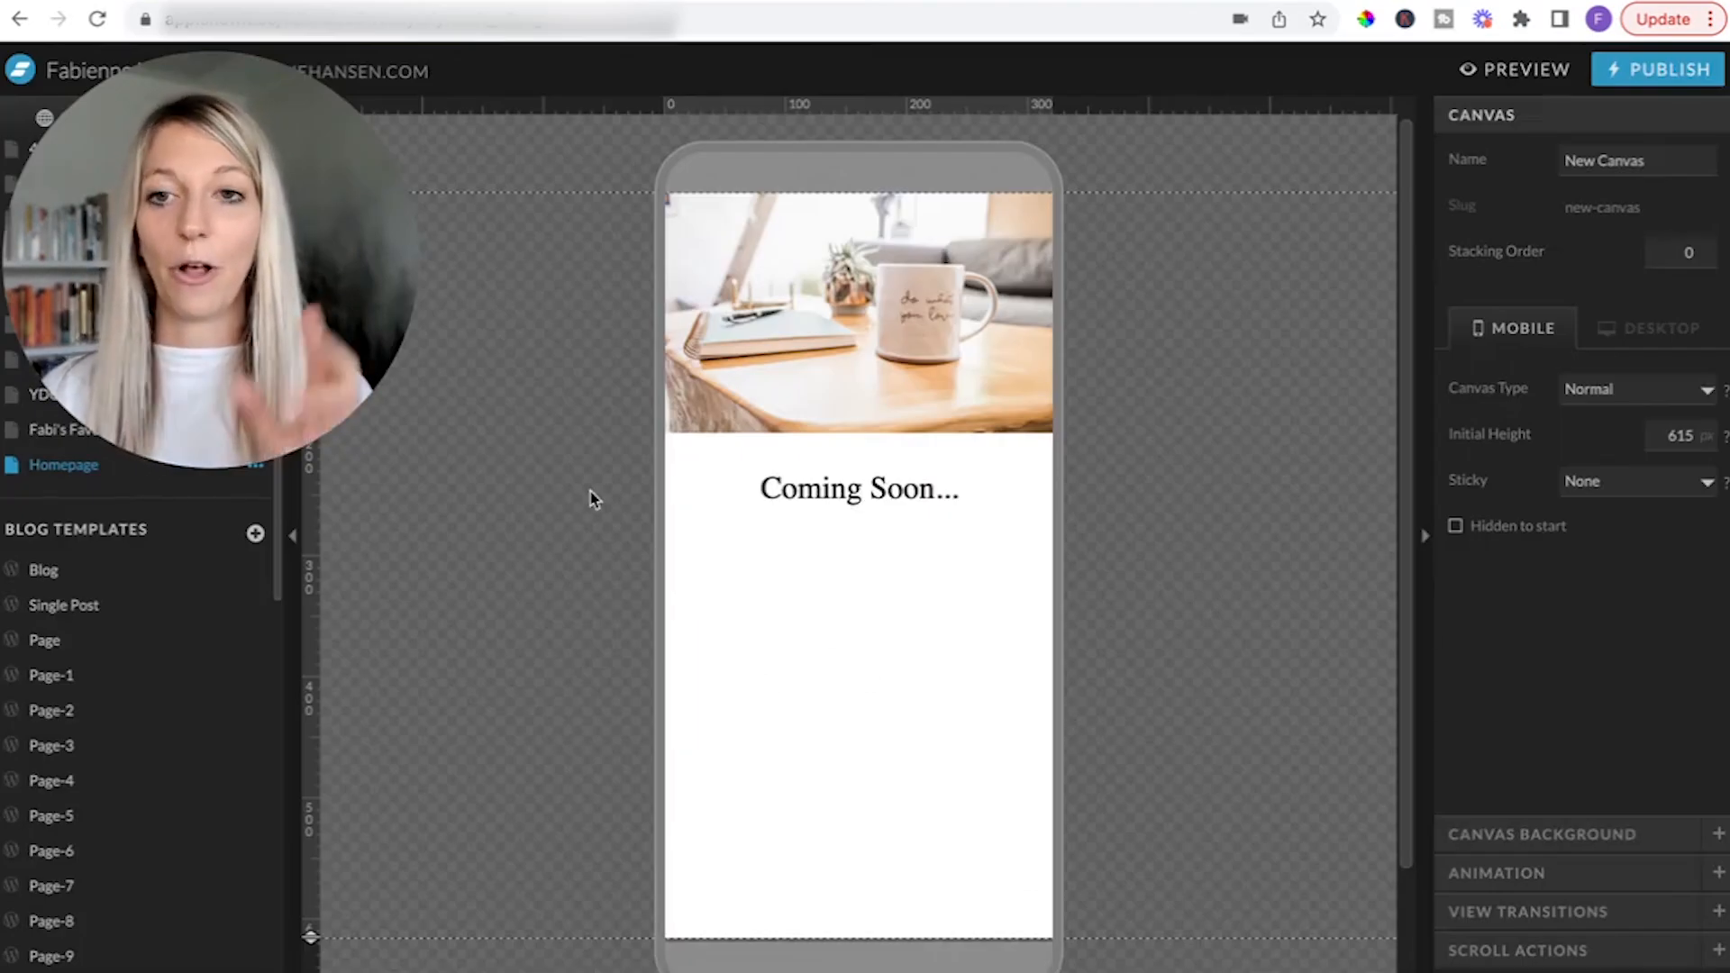
pyautogui.click(847, 955)
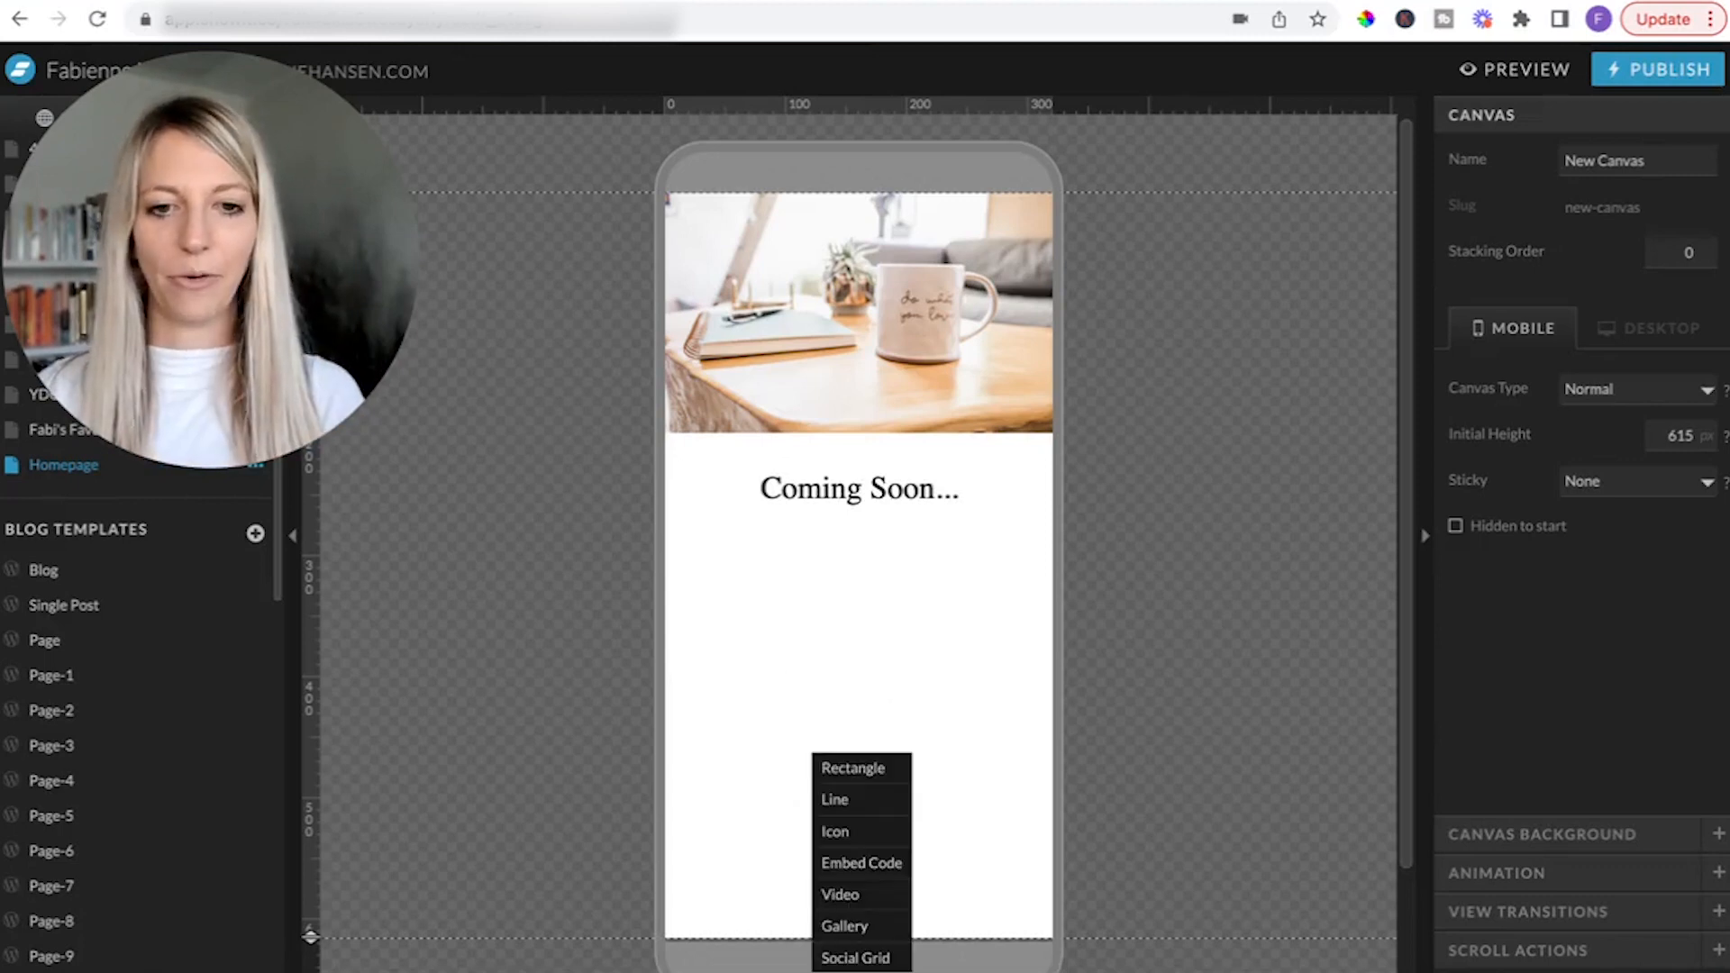
pyautogui.click(877, 865)
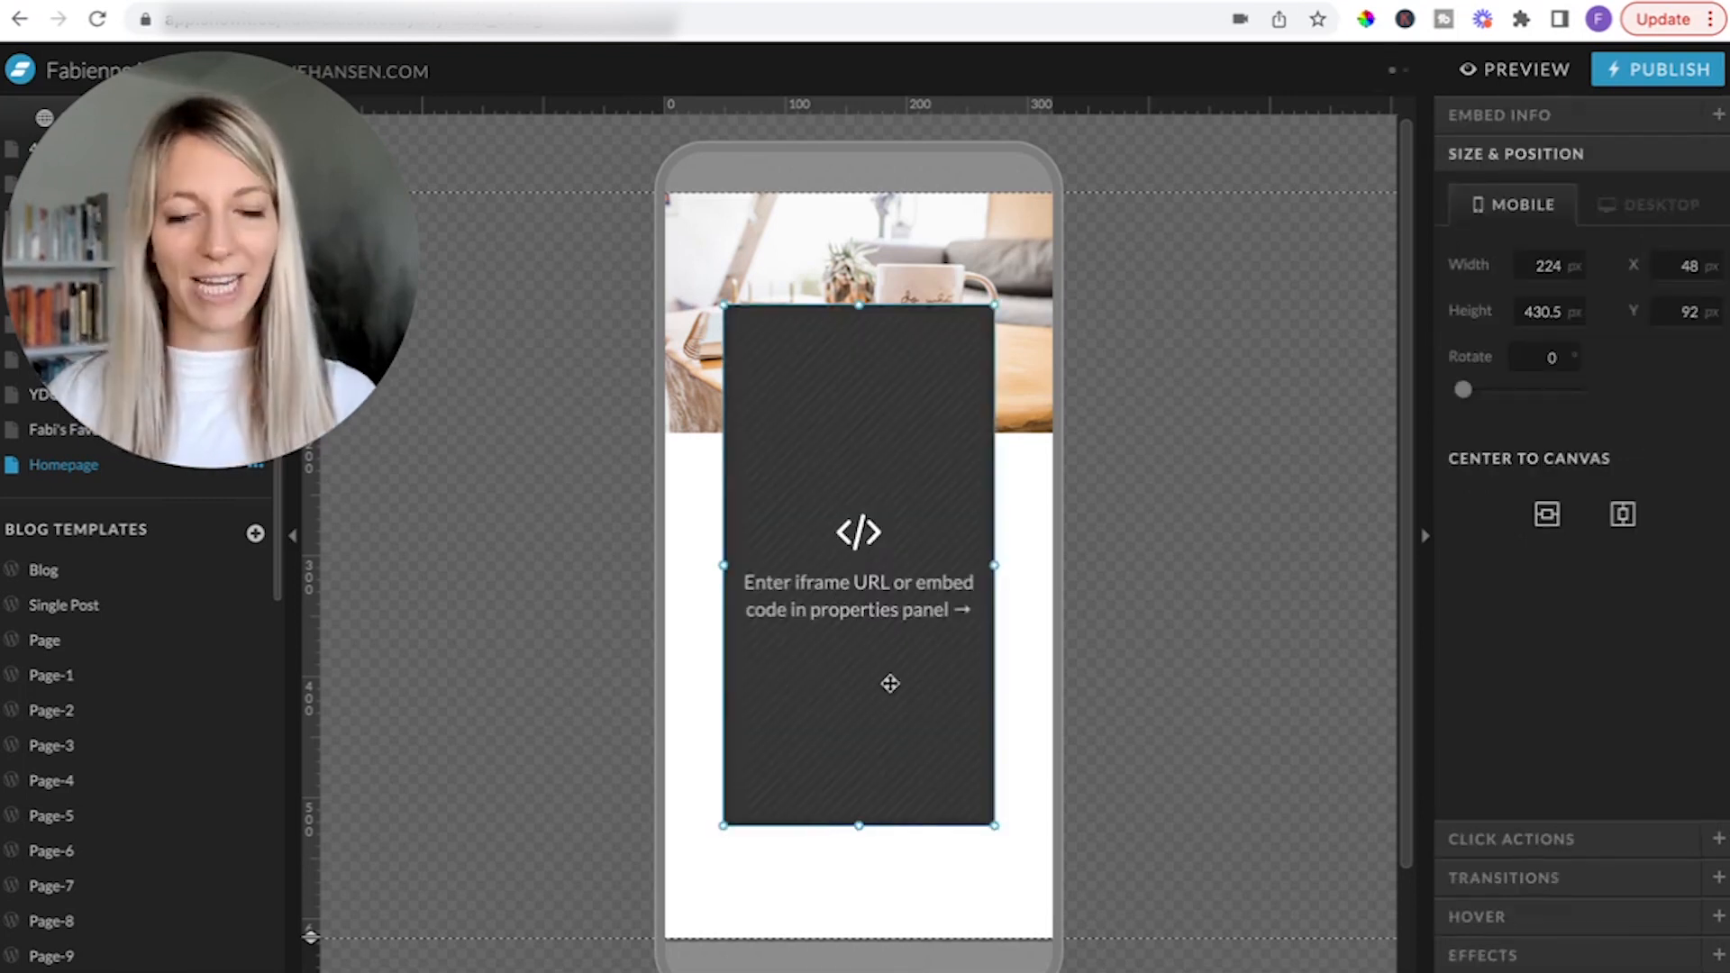
# Paste the form's header code into the embed element's code and add blank lines below it.
pyautogui.doubleClick(851, 584)
pyautogui.click(872, 321)
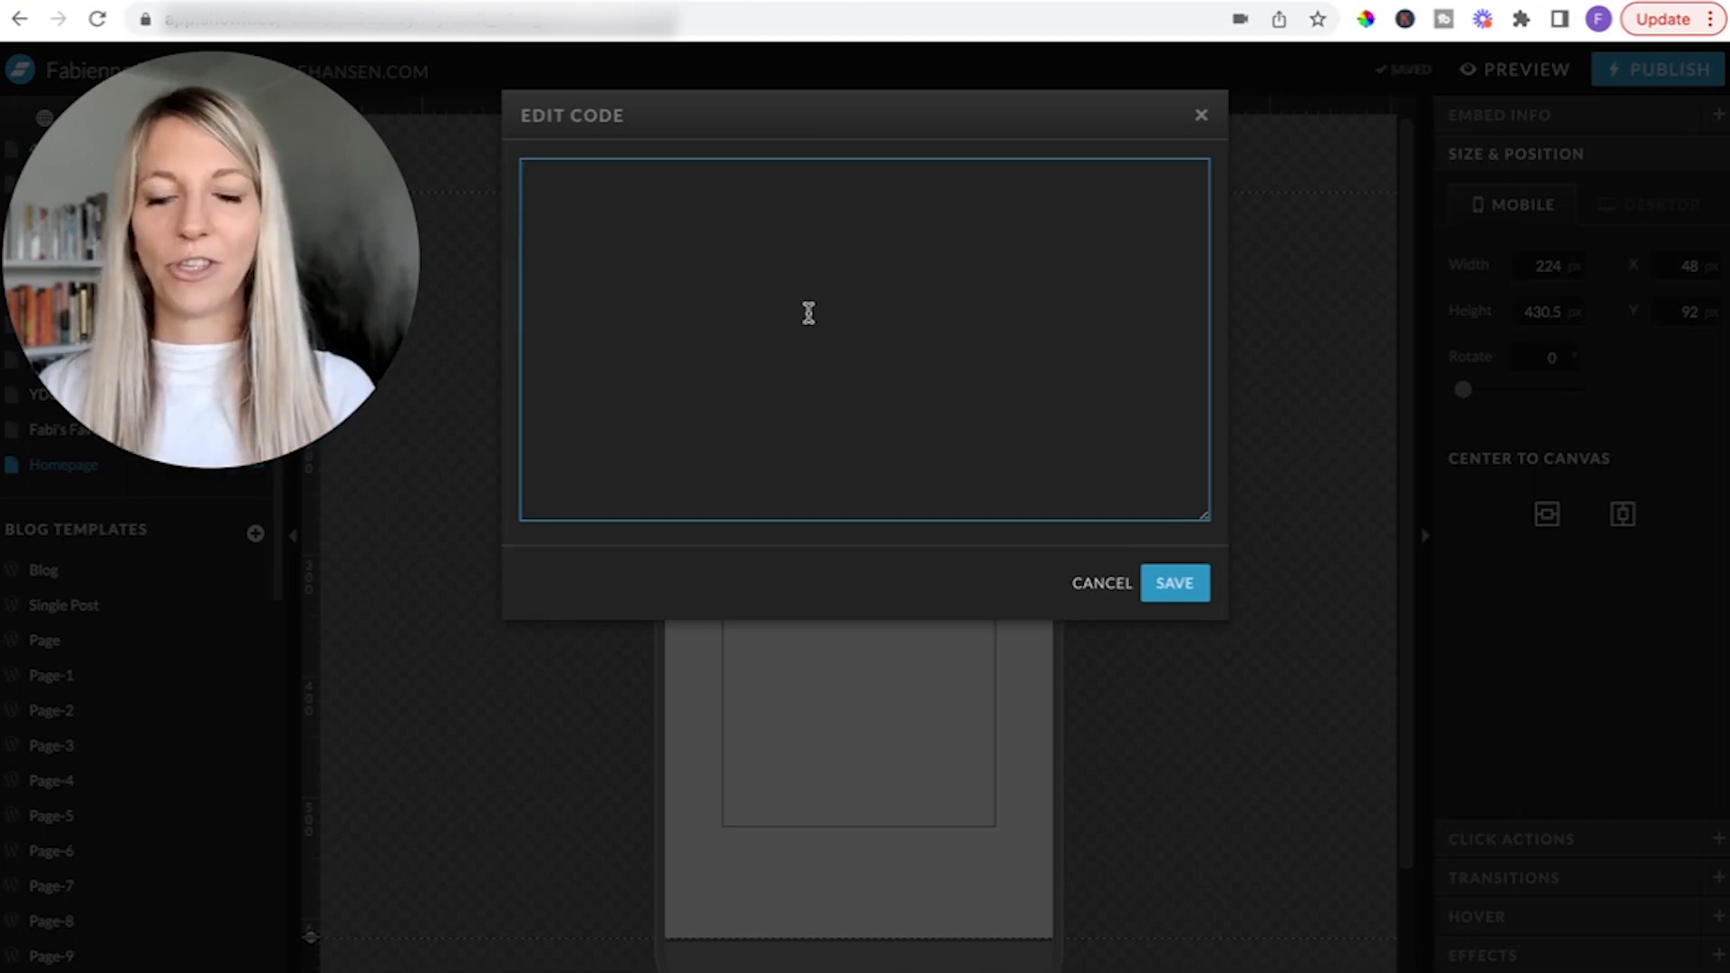
pyautogui.hotkey('ctrl', 'v')
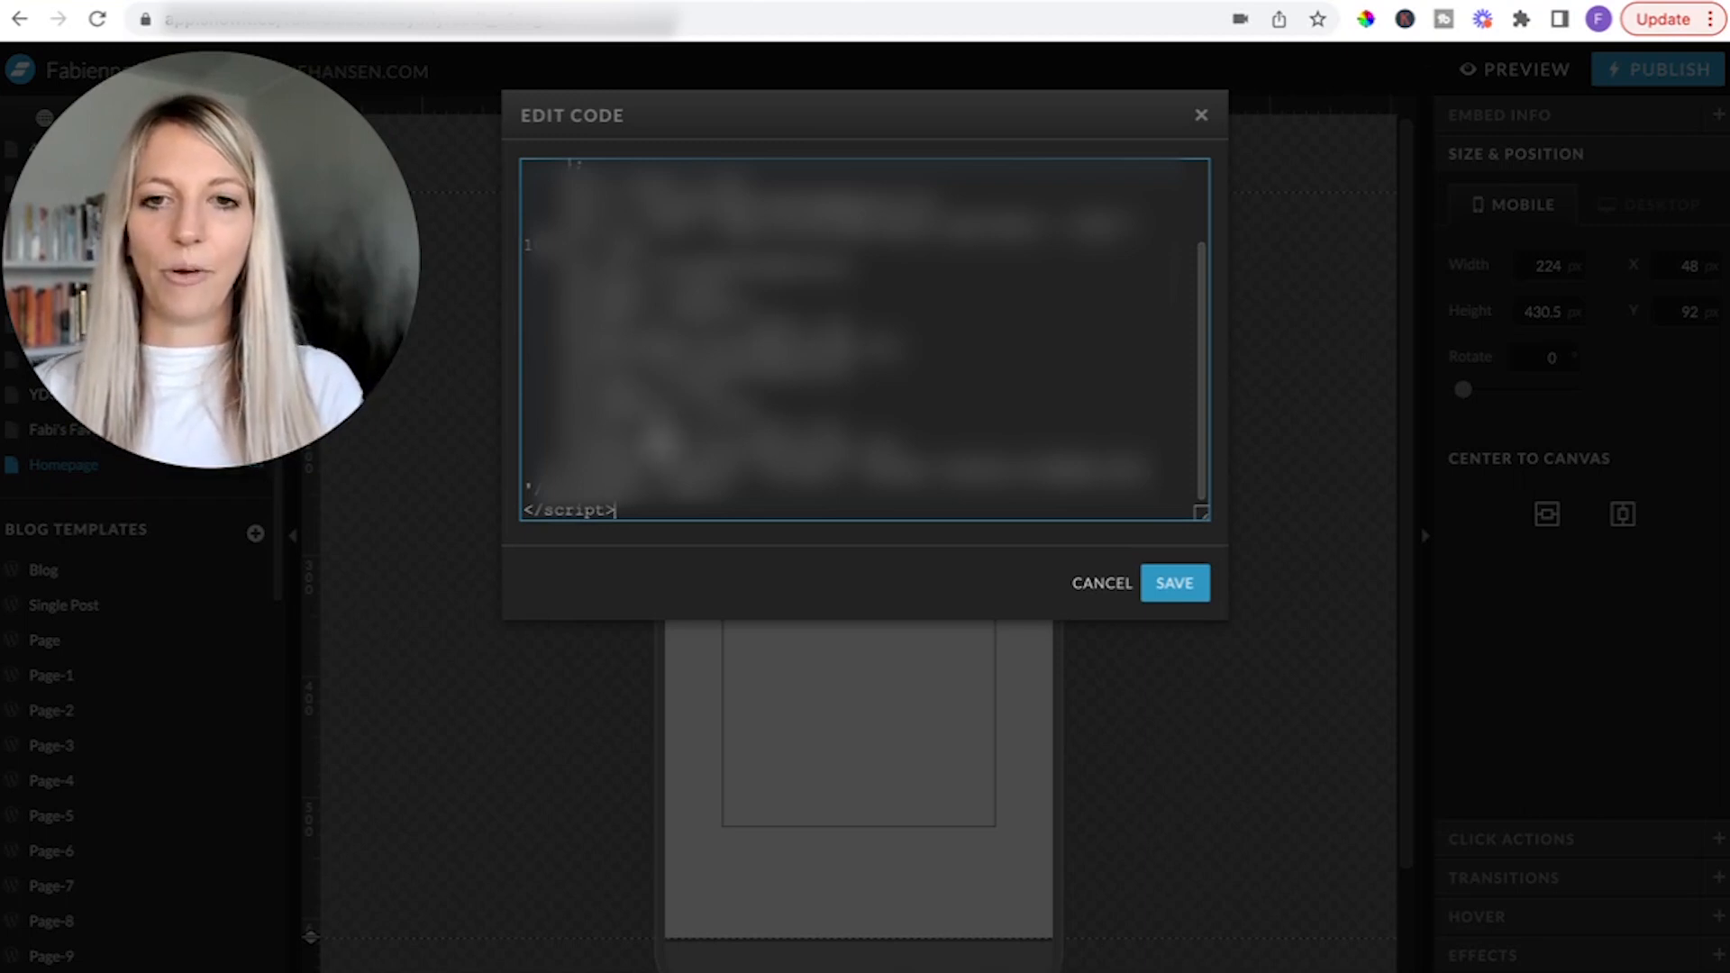
pyautogui.press('Return')
pyautogui.press('Return')
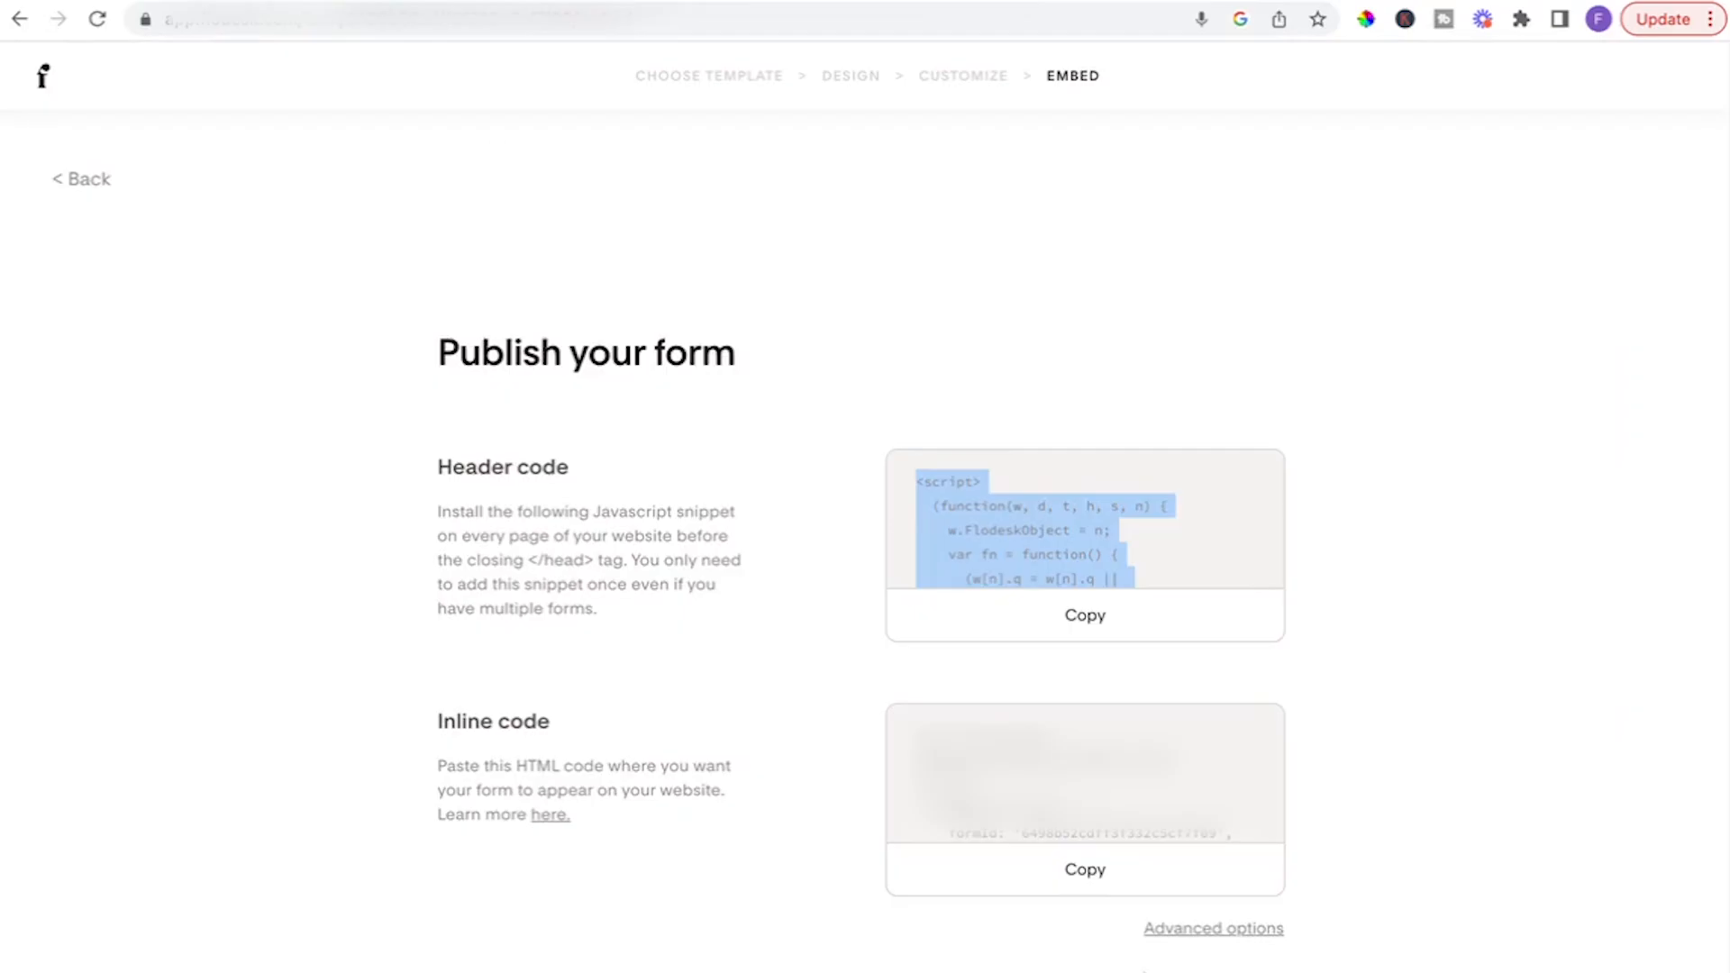
# Copy the inline code from Flodesk, paste it below the header code in Showit's embed element, and save it.
pyautogui.click(1118, 869)
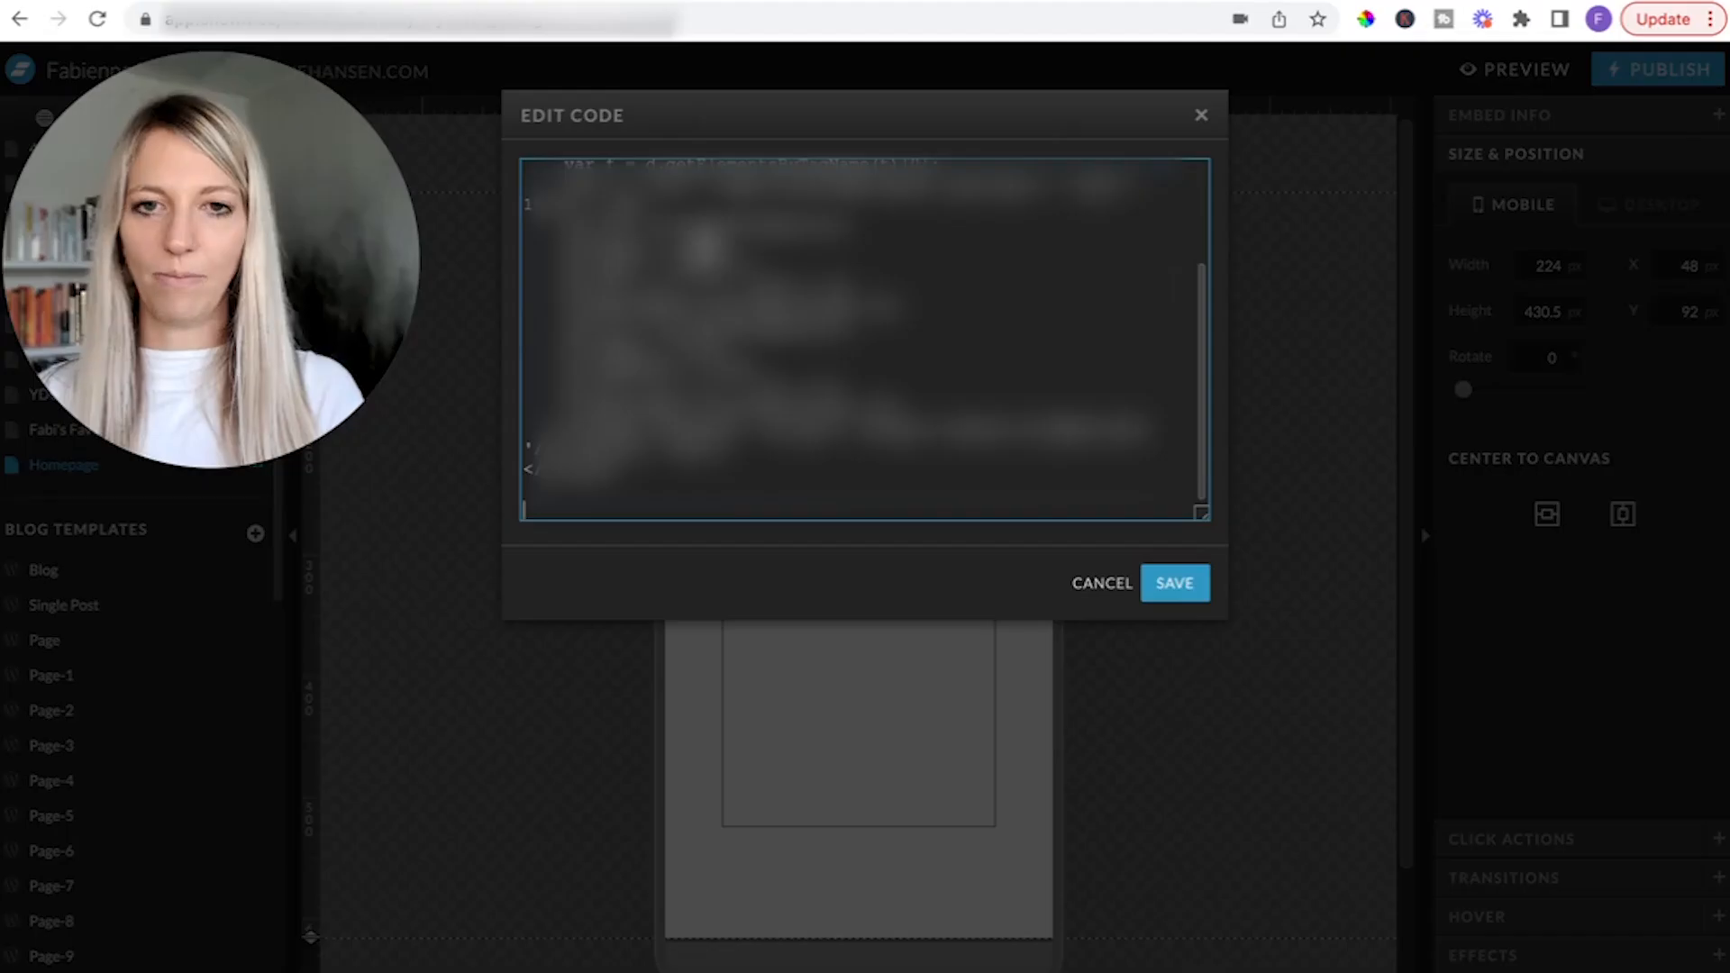
pyautogui.hotkey('ctrl', 'v')
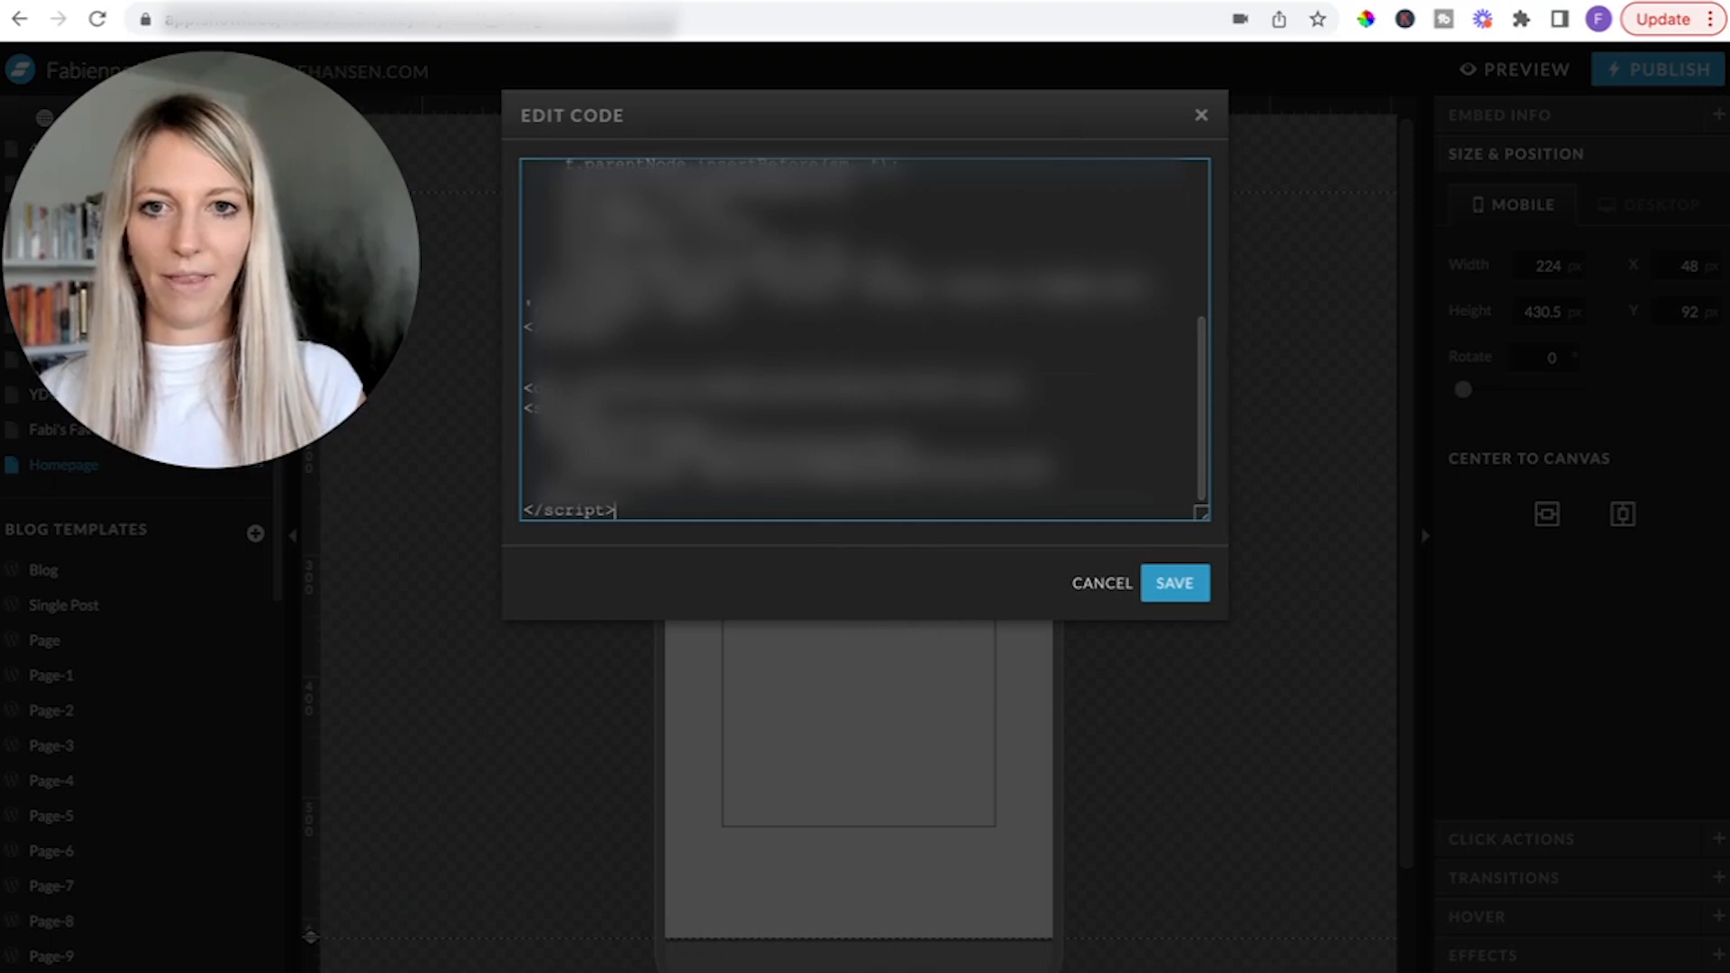
pyautogui.click(1207, 591)
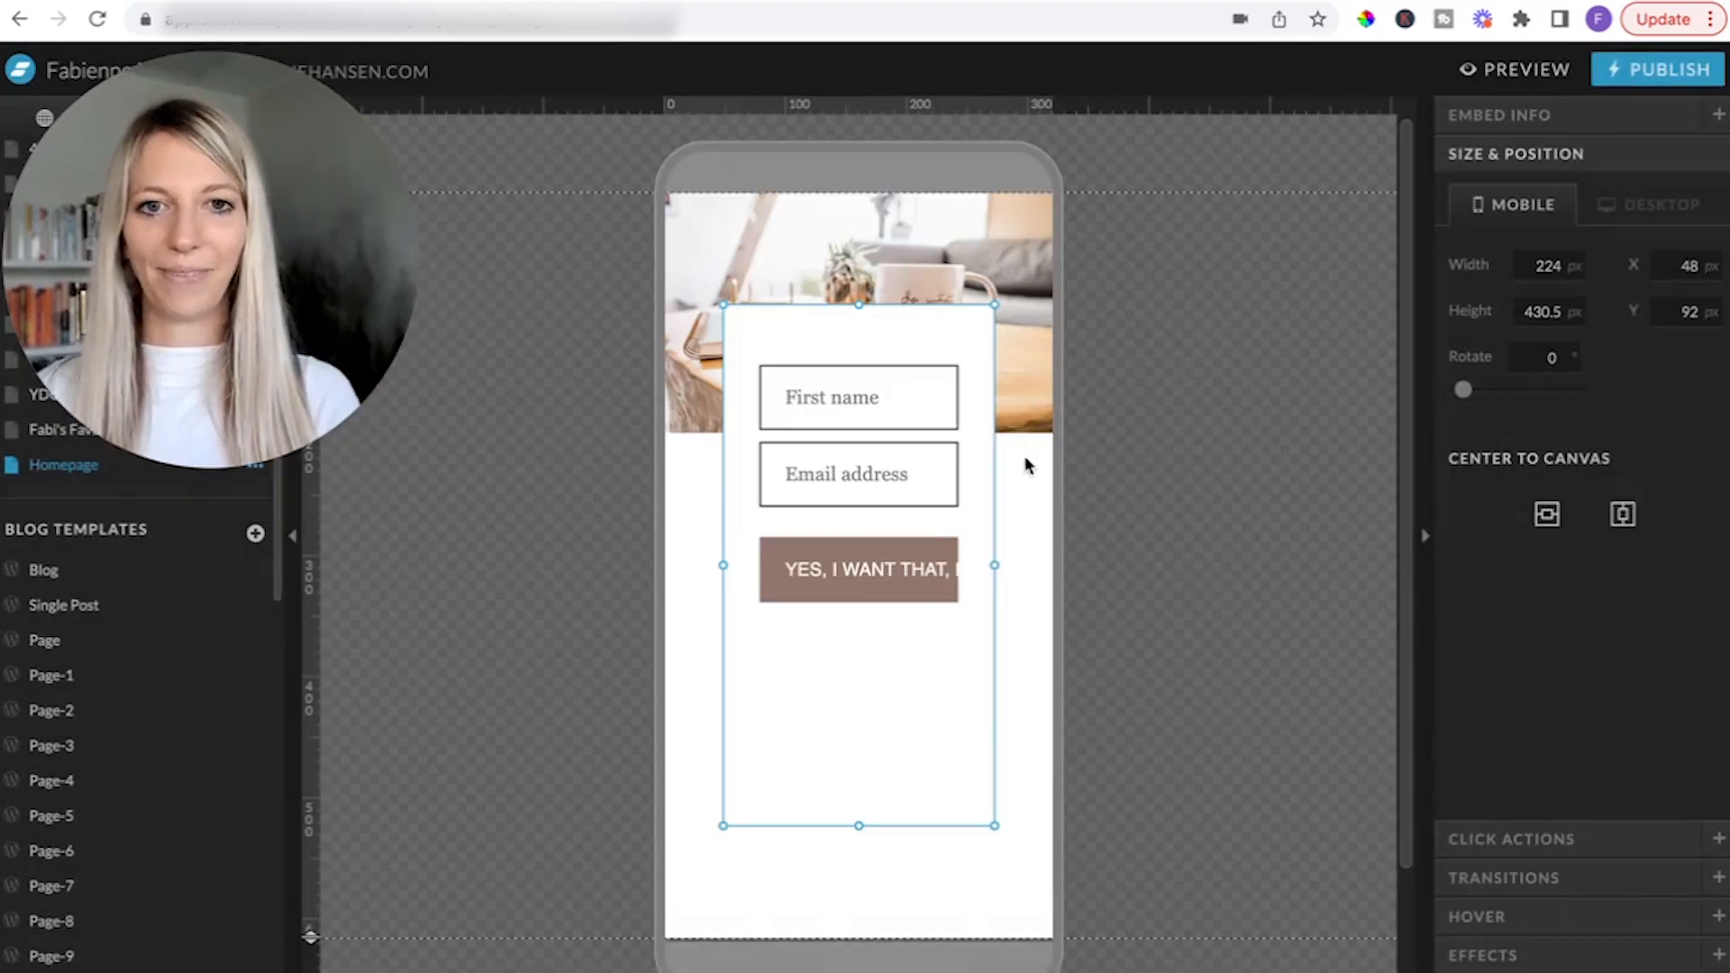
# Resize the embedded form to about 283 by 265 px and place it below the "Coming Soon..." heading at about X 19, Y 260.
pyautogui.moveTo(888, 458); pyautogui.dragTo(907, 571)
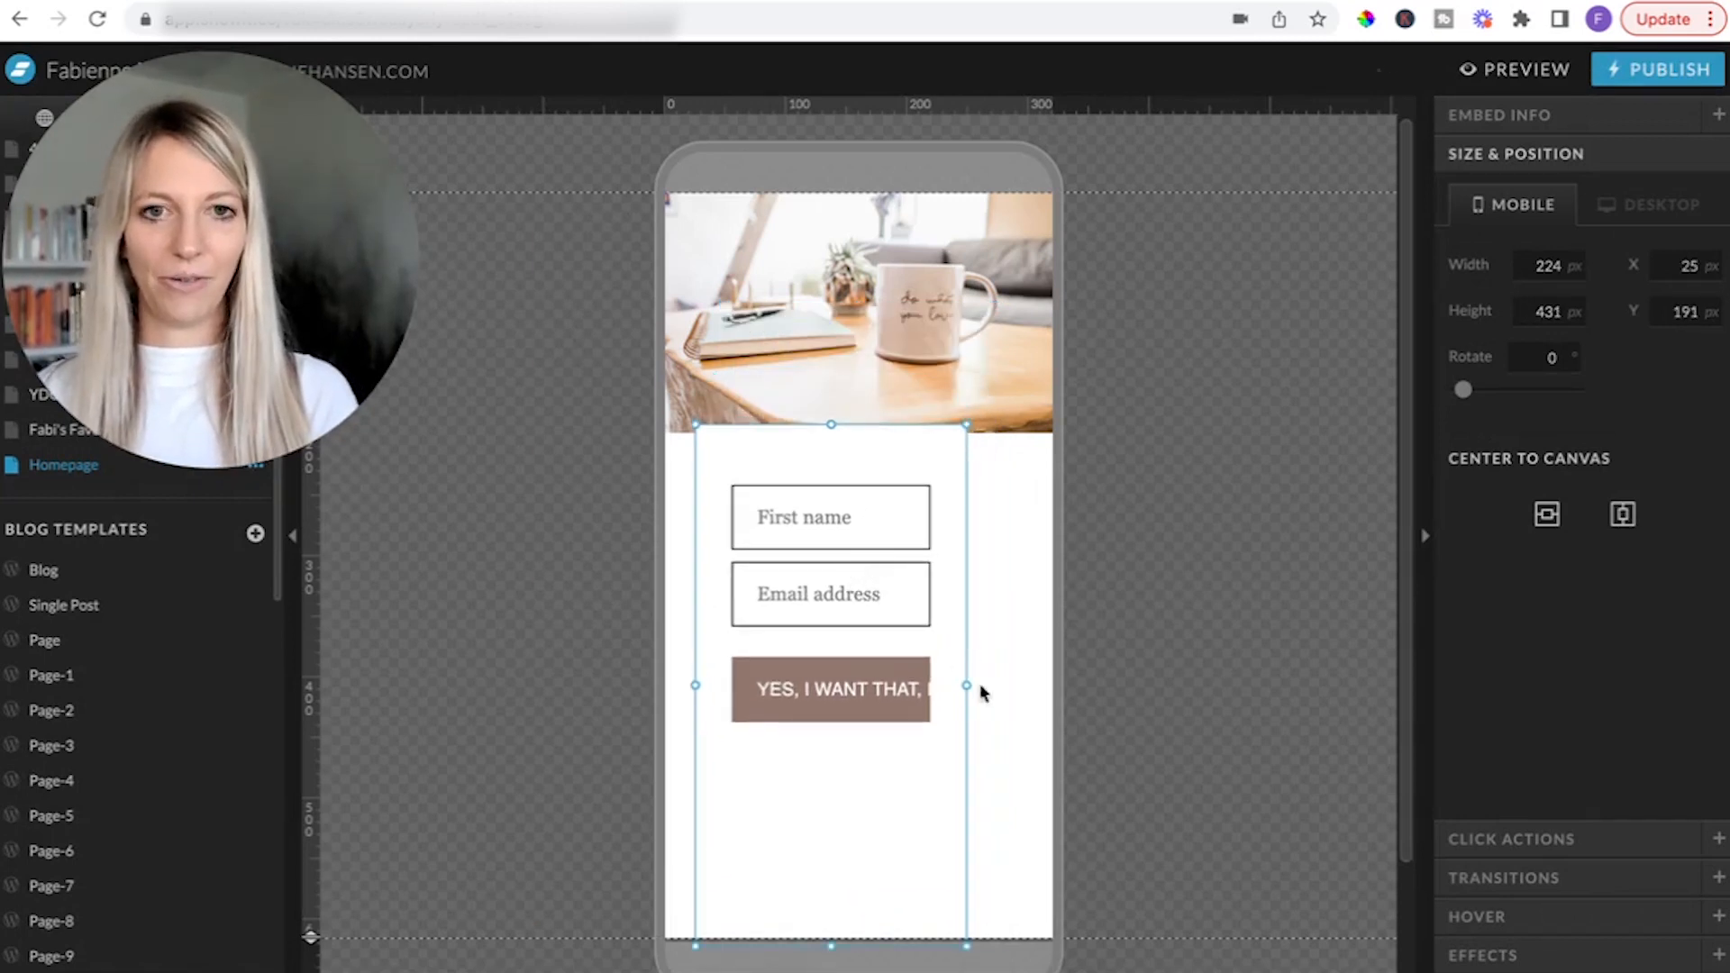
pyautogui.moveTo(958, 684); pyautogui.dragTo(1041, 684)
pyautogui.moveTo(976, 586); pyautogui.dragTo(945, 641)
pyautogui.moveTo(865, 960); pyautogui.dragTo(865, 761)
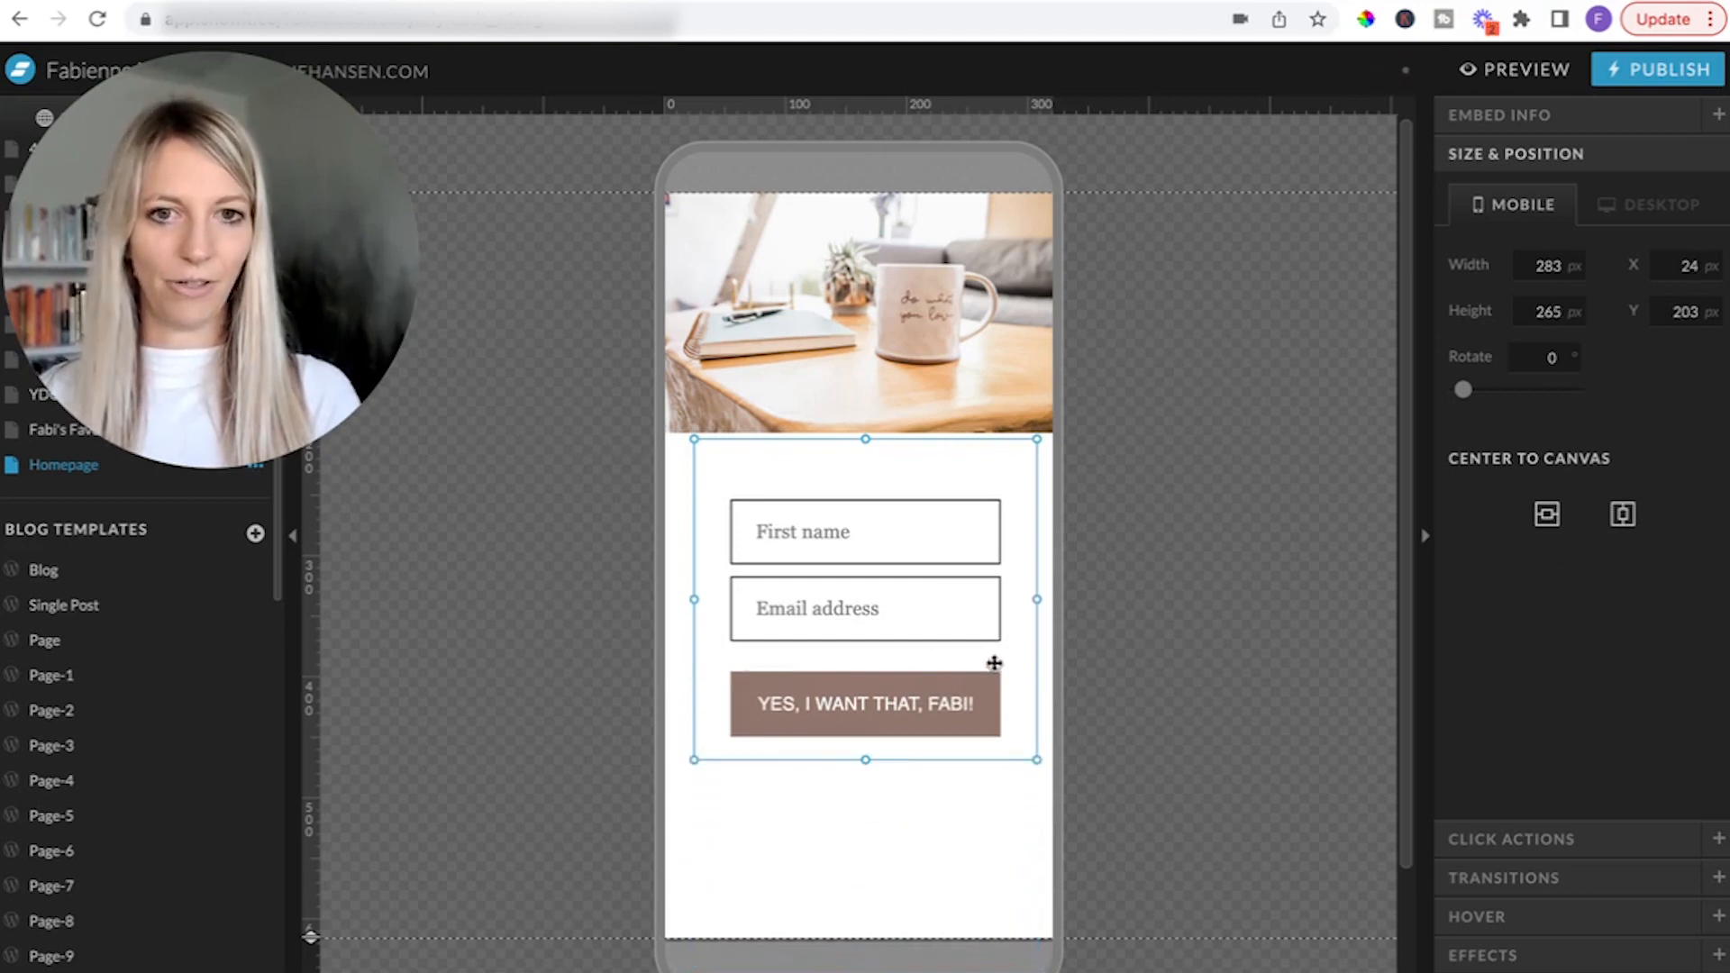
pyautogui.moveTo(838, 600); pyautogui.dragTo(838, 673)
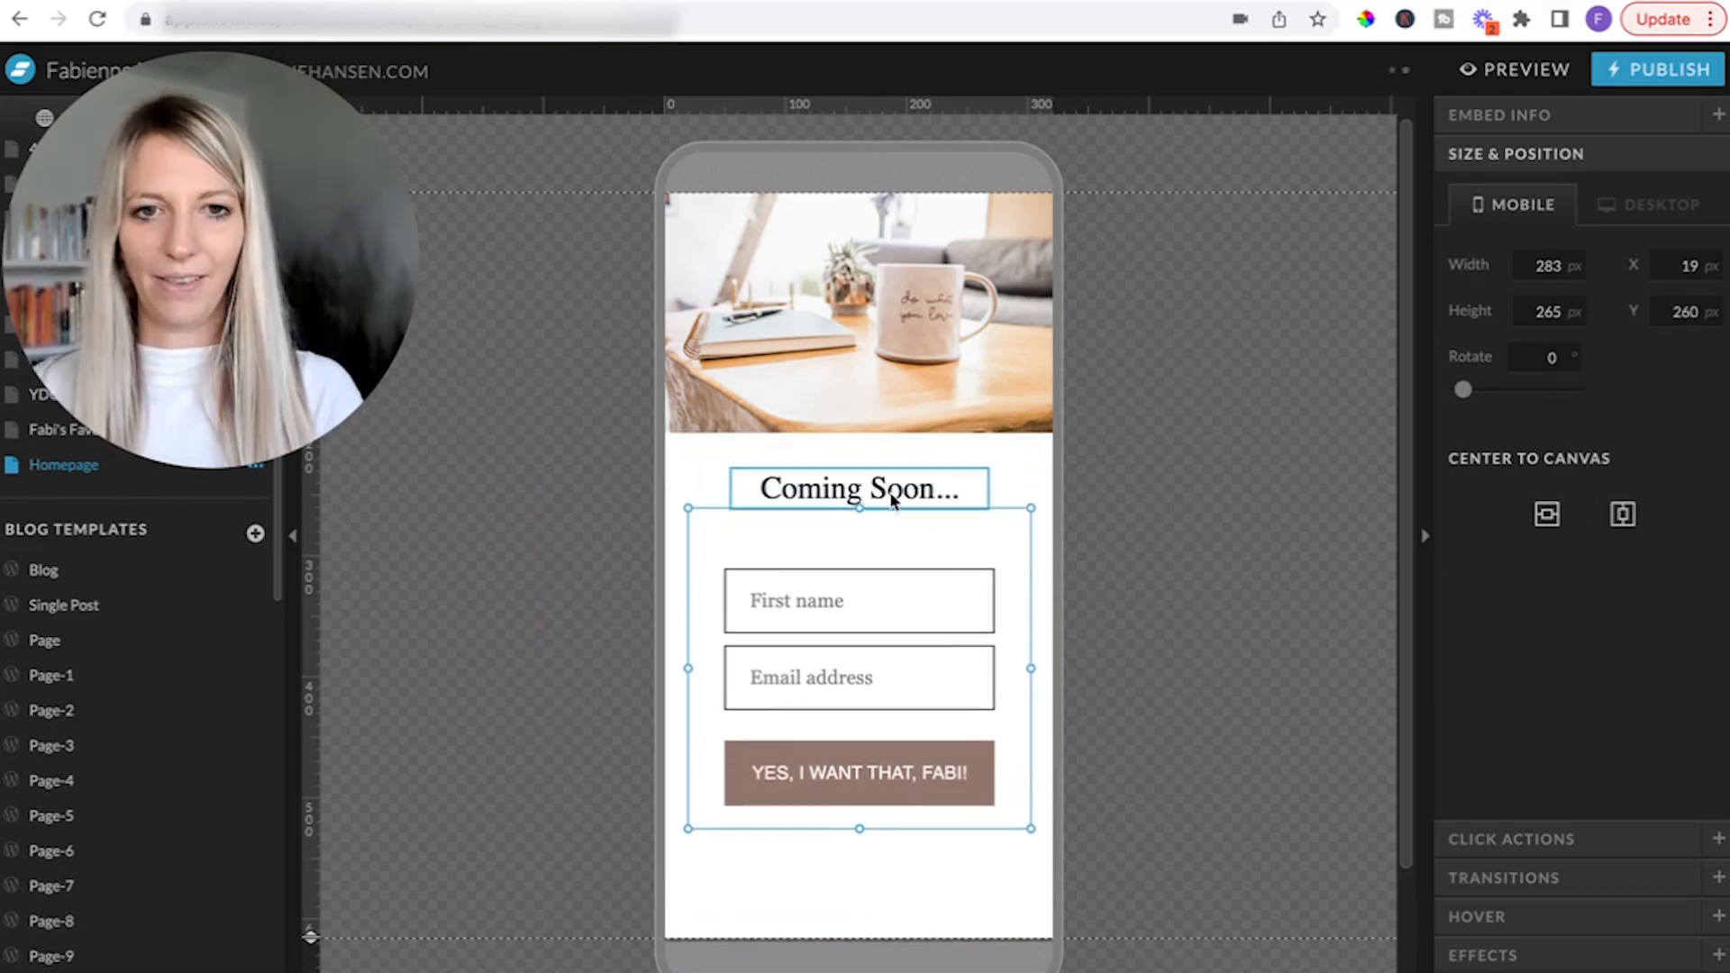
pyautogui.click(1107, 502)
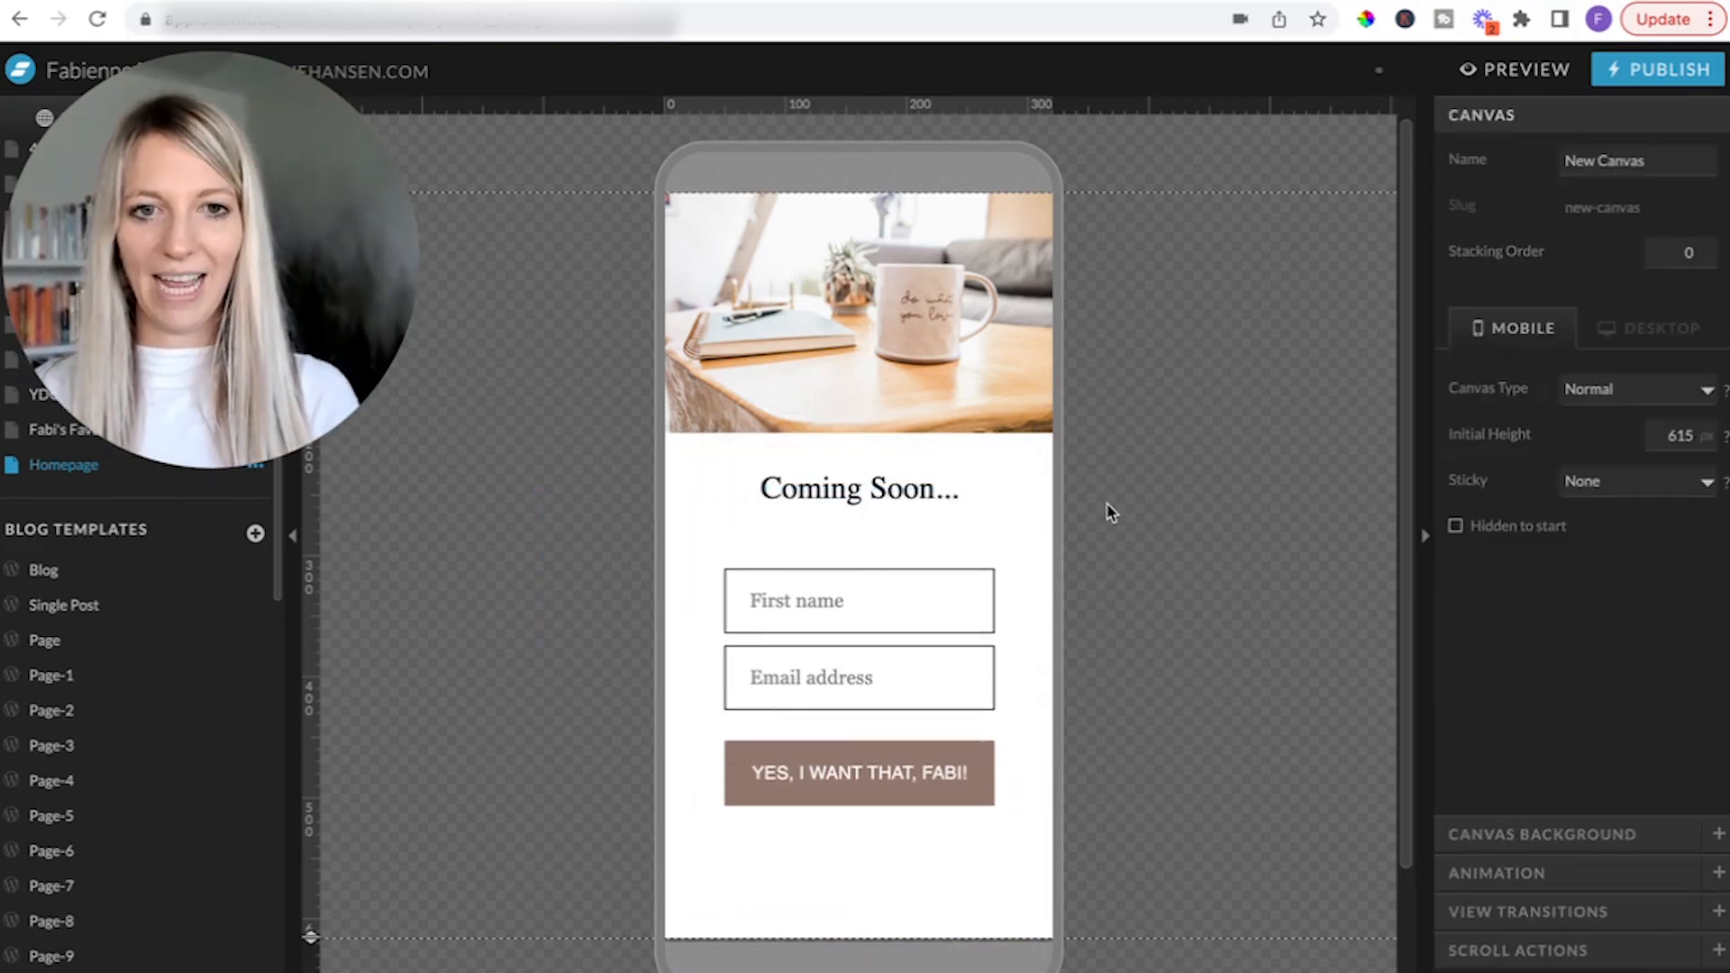